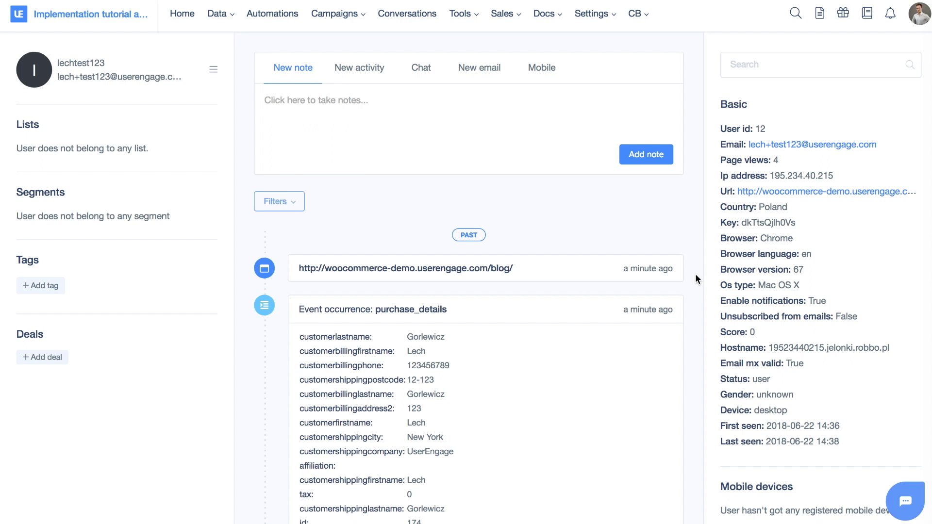
Examine the descriptions and values of the User id, Email, Page views, Ip address and Url attributes in the user's profile.
mouse_move(734, 128)
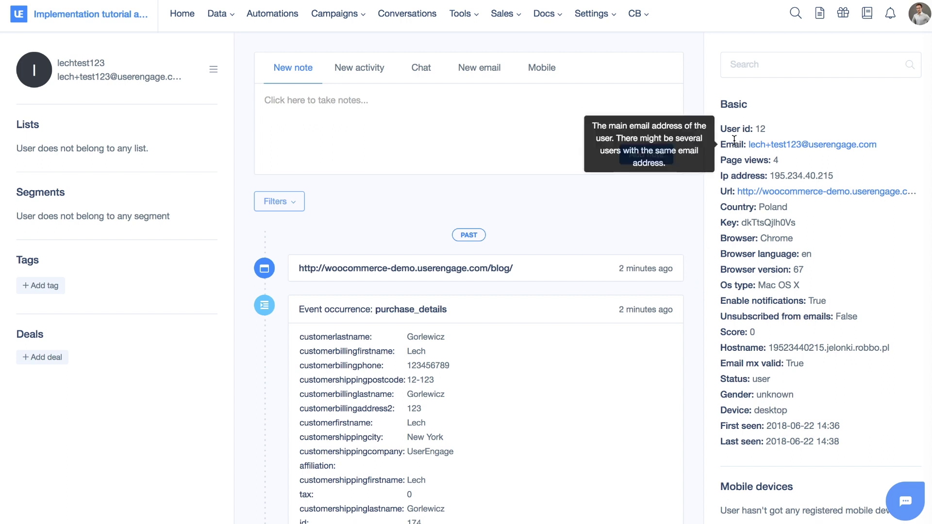
mouse_move(733, 155)
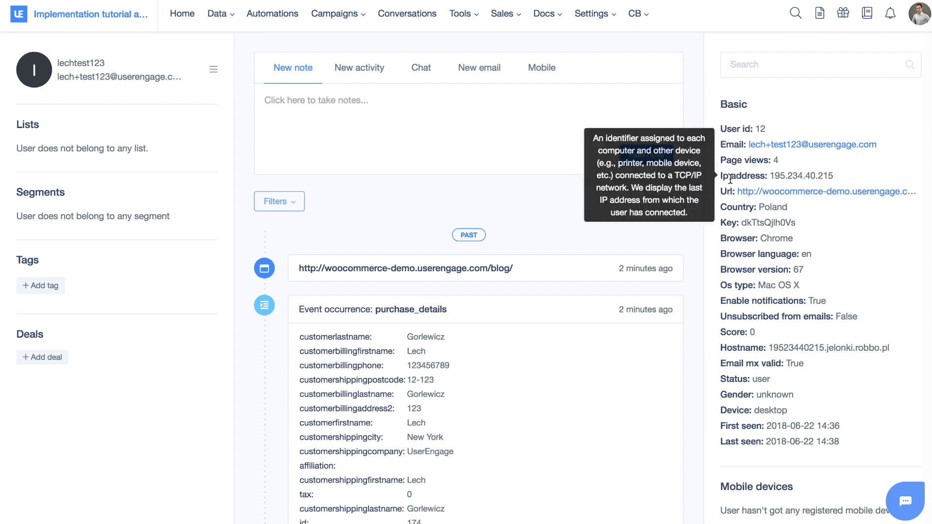
left_click_drag(721, 129, 752, 129)
left_click(753, 129)
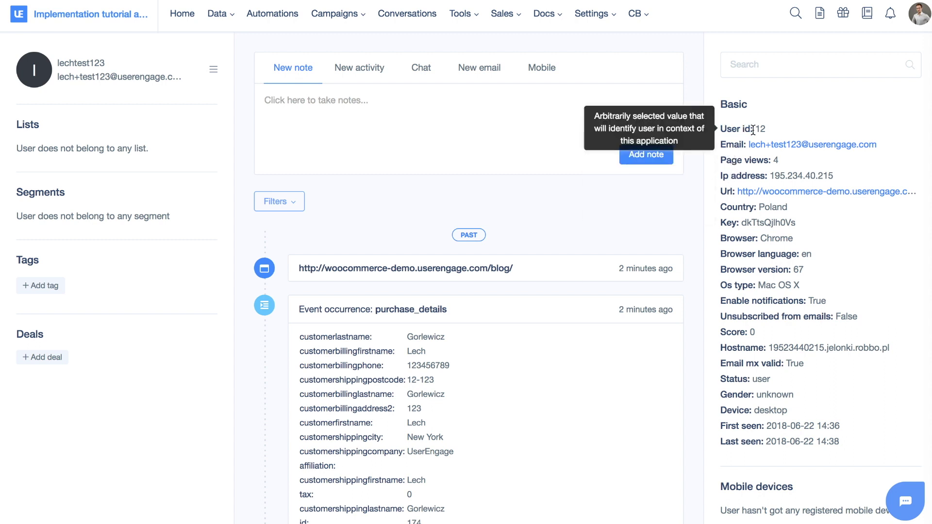
mouse_move(738, 141)
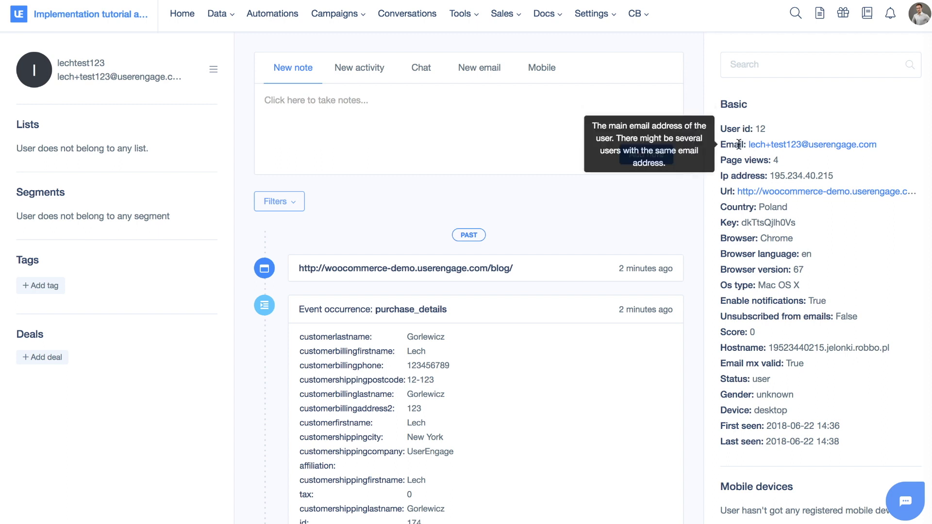
mouse_move(719, 161)
left_click_drag(719, 161, 771, 162)
left_click(771, 161)
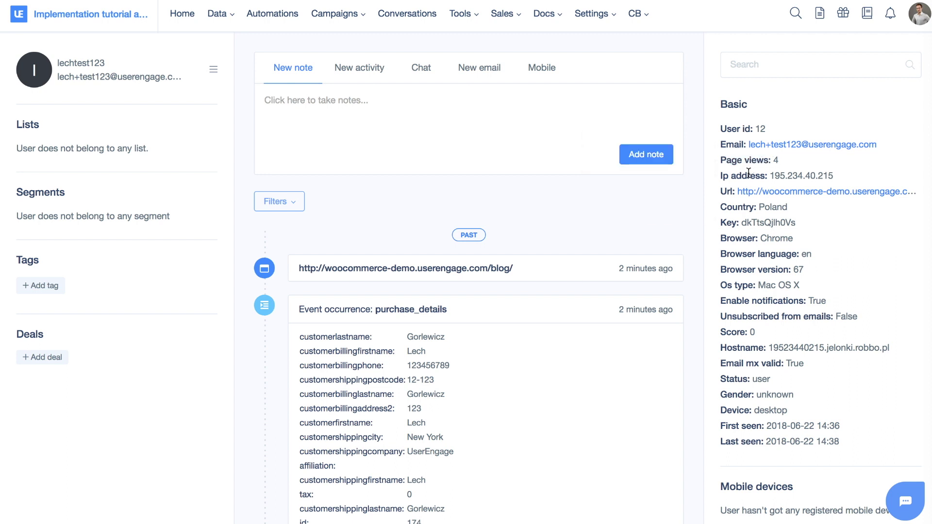
mouse_move(747, 173)
mouse_move(731, 189)
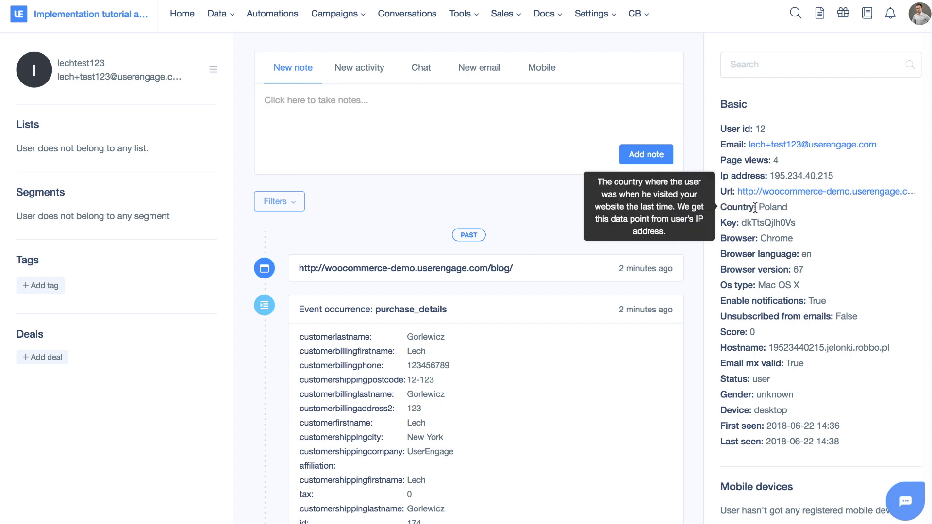
Examine the user's Browser, Browser language, Enable notifications and Unsubscribed from emails attributes.
scroll(734, 223, "down", 1)
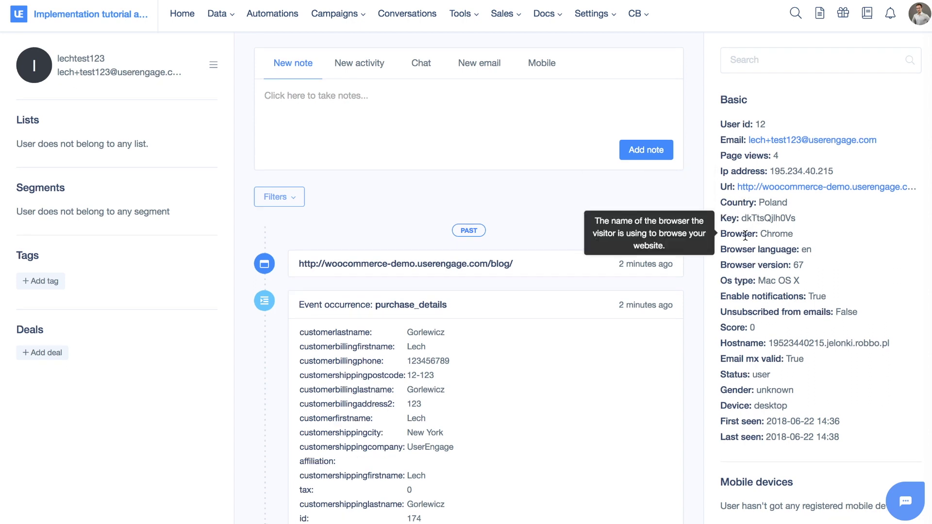
mouse_move(743, 249)
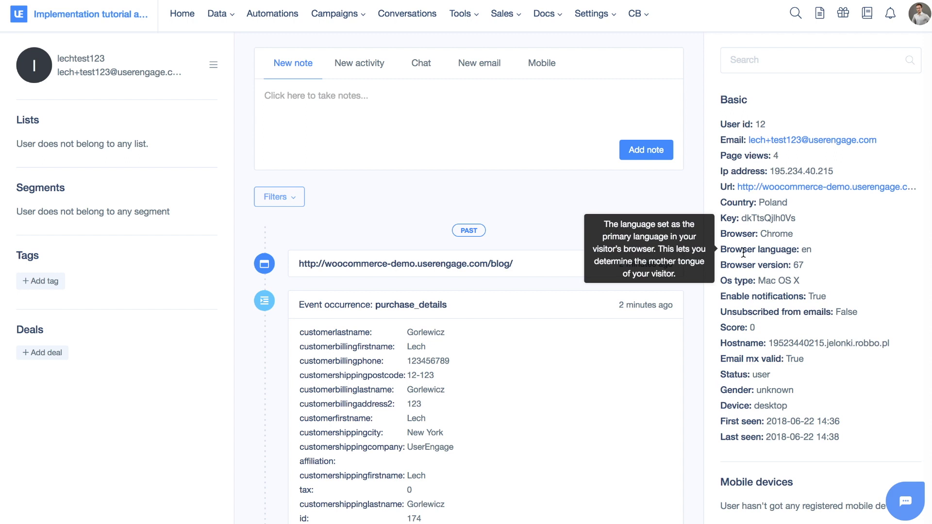
mouse_move(723, 297)
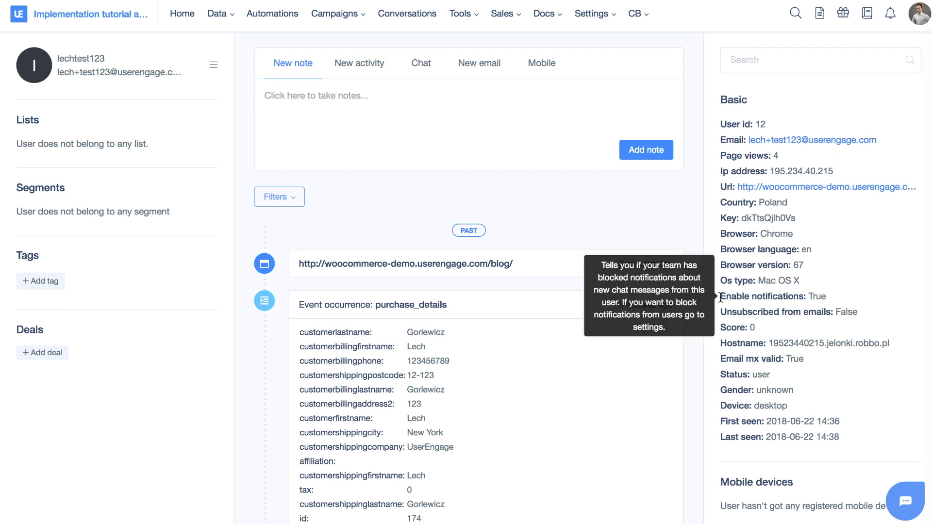
left_click_drag(720, 297, 732, 298)
left_click(732, 298)
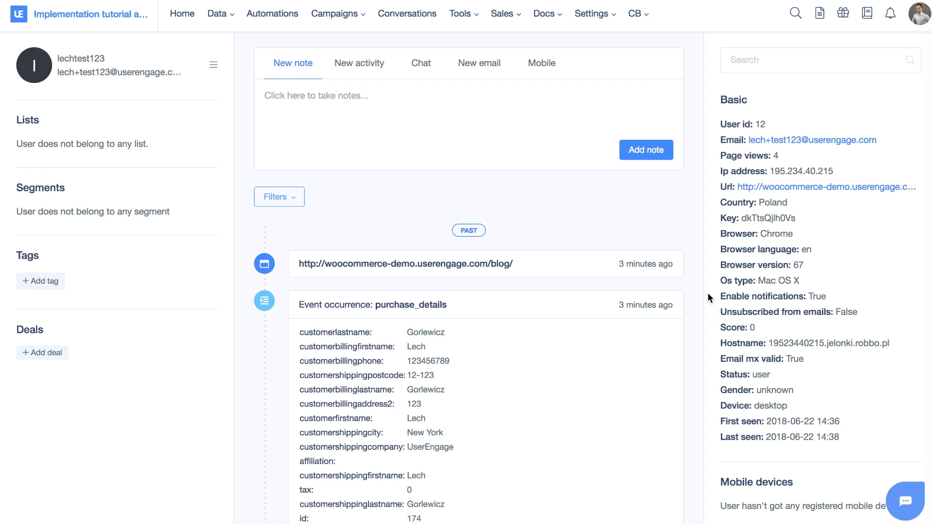
scroll(708, 293, "down", 1)
mouse_move(743, 290)
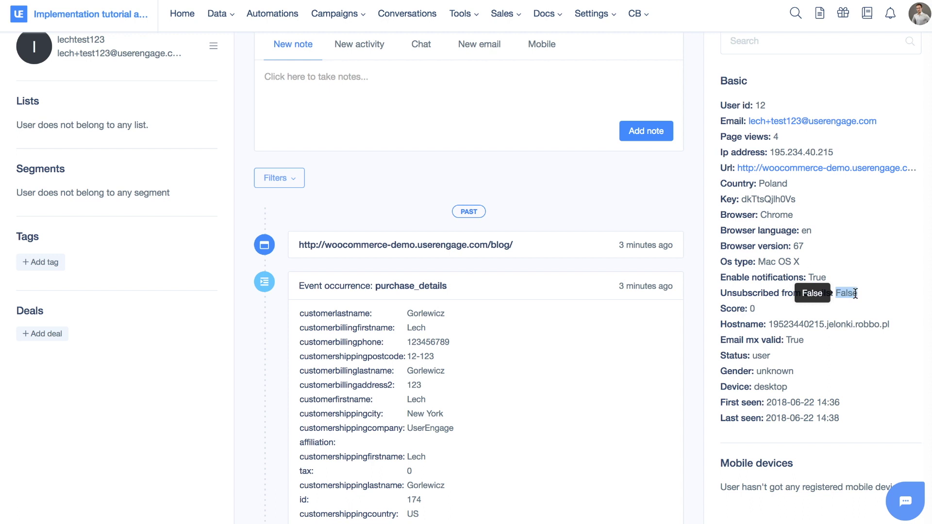
mouse_move(724, 311)
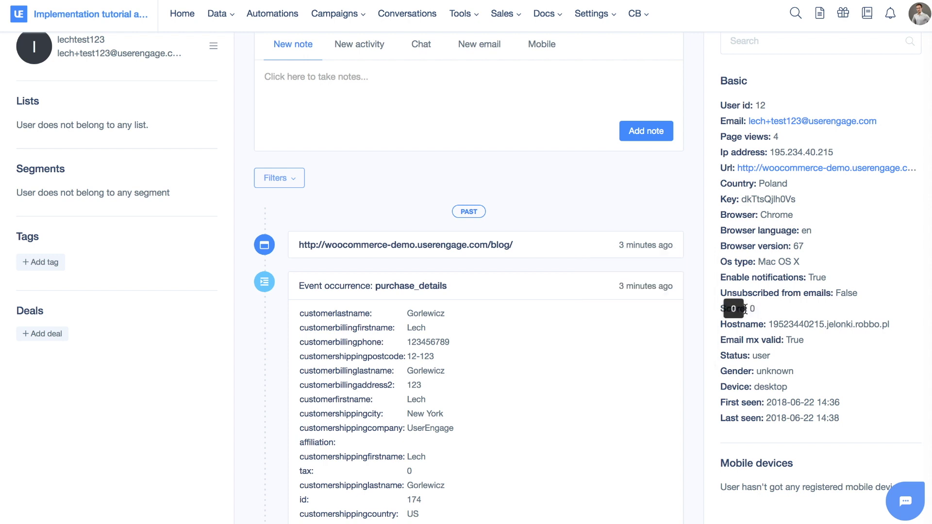
Examine the Score, Email mx valid, Status, Gender, Device, First seen and Last seen attributes.
scroll(708, 309, "down", 5)
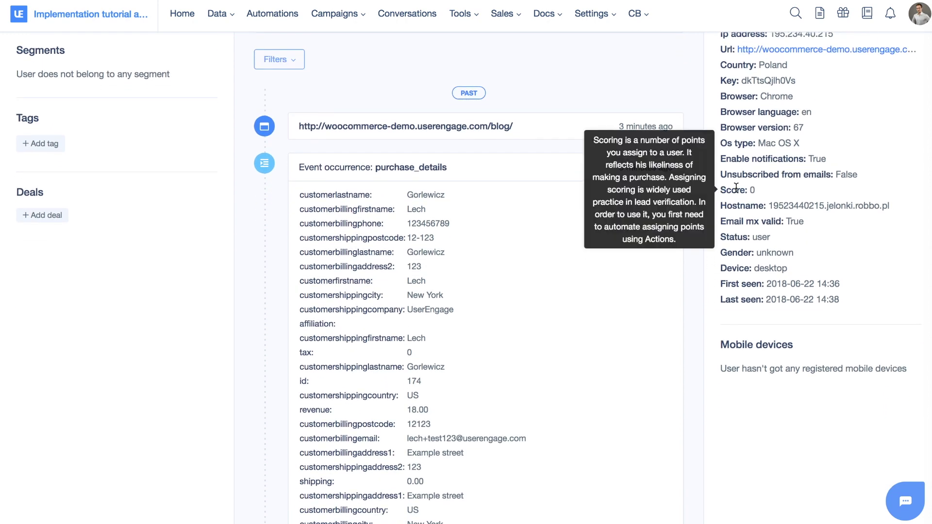
mouse_move(724, 221)
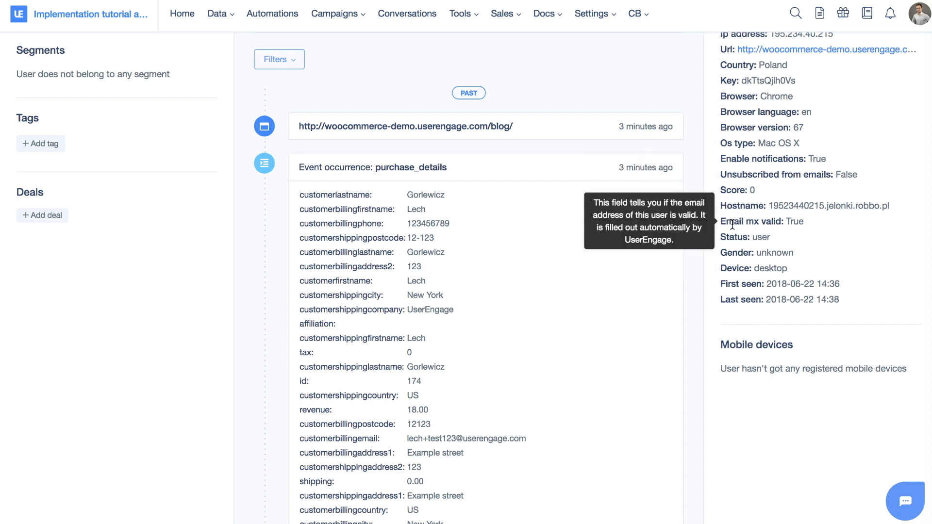
mouse_move(727, 239)
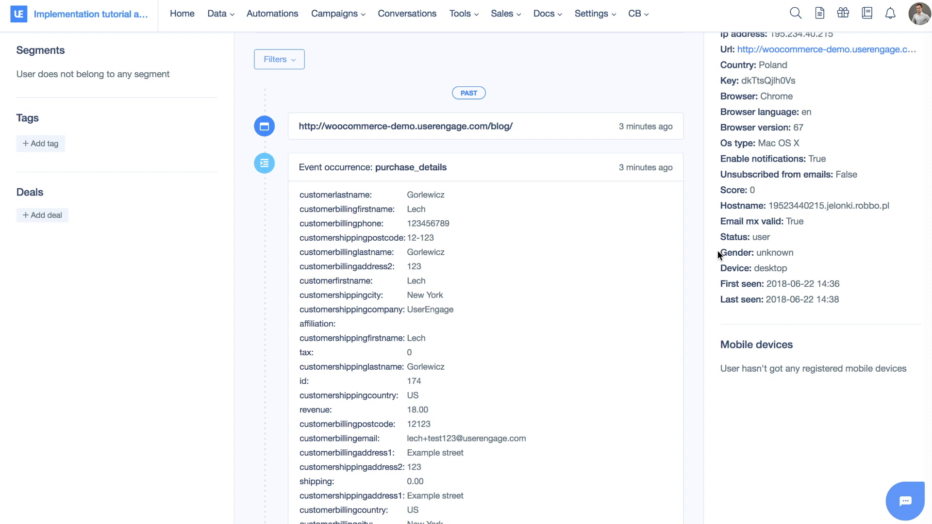
mouse_move(722, 263)
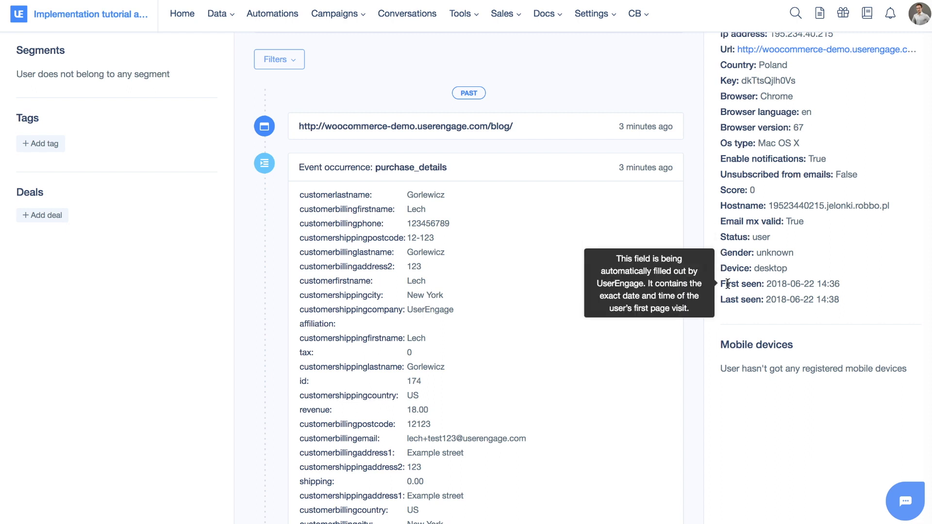
left_click_drag(721, 285, 839, 298)
left_click(840, 298)
scroll(839, 298, "down", 3)
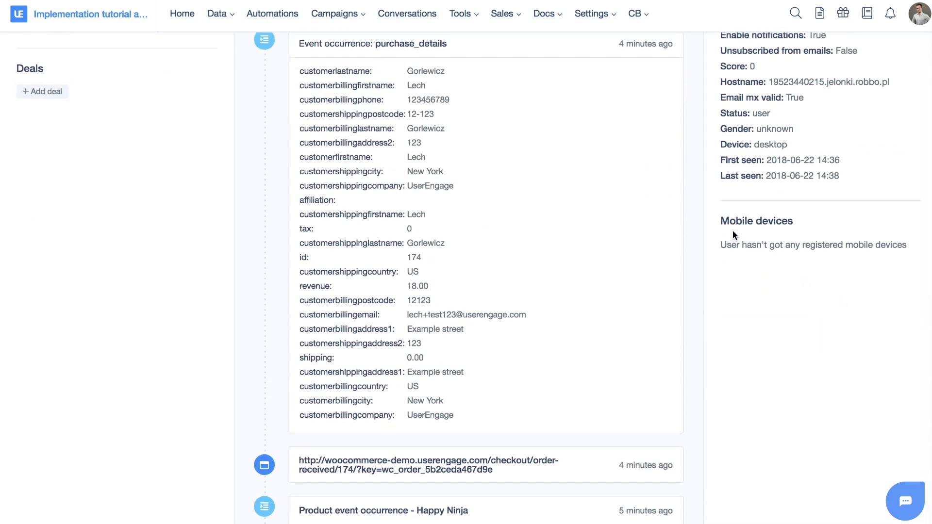
Check the user's Mobile devices section and review the whole list of basic attributes once more.
left_click_drag(729, 223, 836, 232)
left_click(836, 232)
scroll(837, 232, "down", 4)
scroll(837, 232, "up", 10)
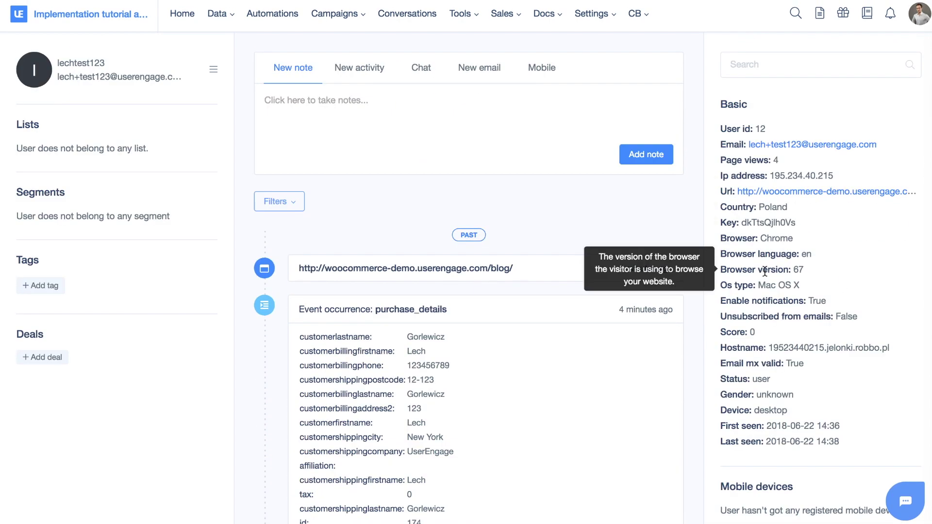
scroll(753, 331, "down", 3)
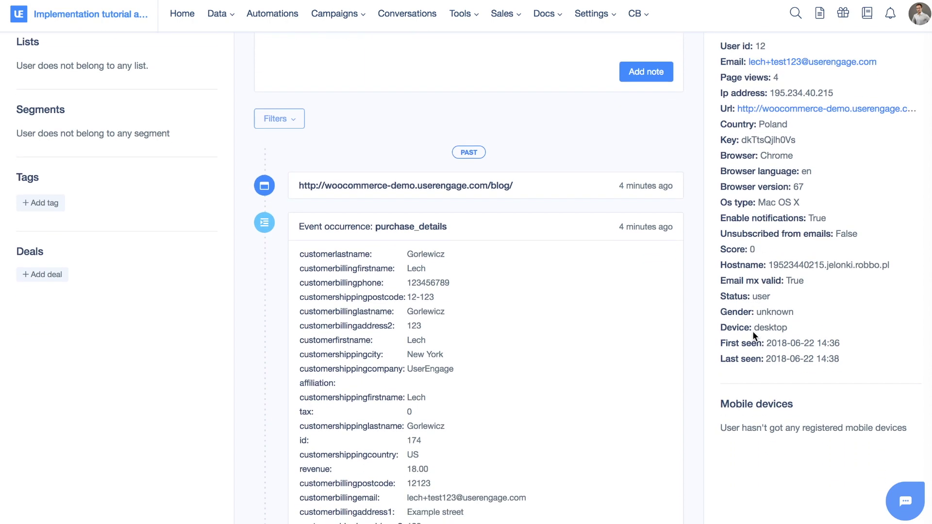
scroll(754, 354, "down", 1)
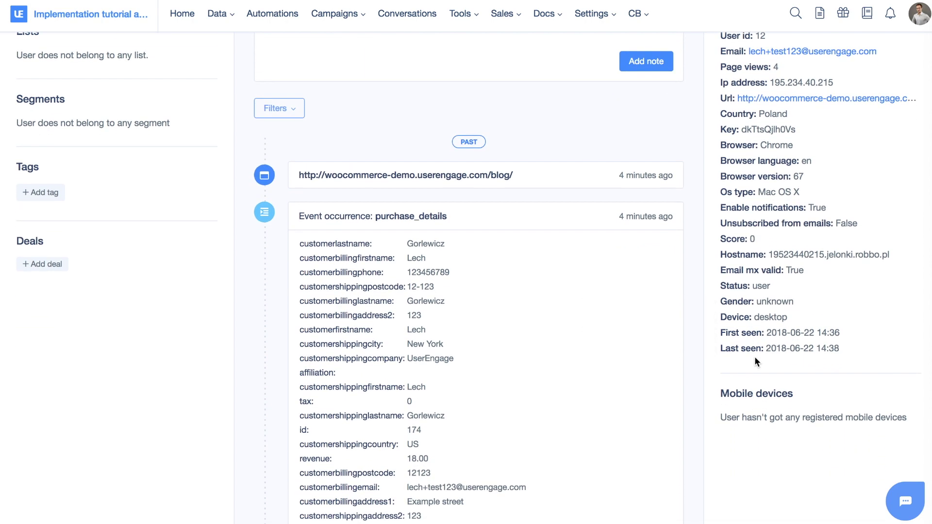
scroll(755, 362, "down", 2)
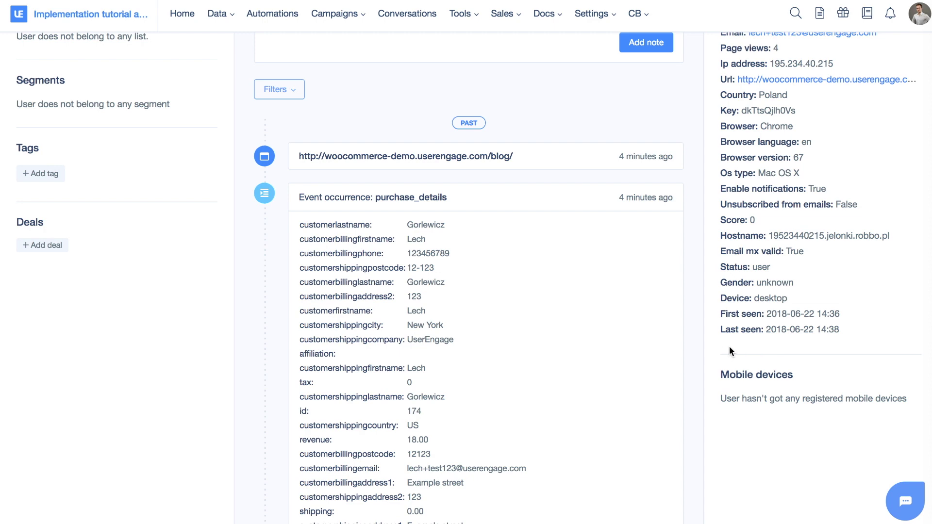
Reload the user's profile and open the options beside the user's name.
key("super+r")
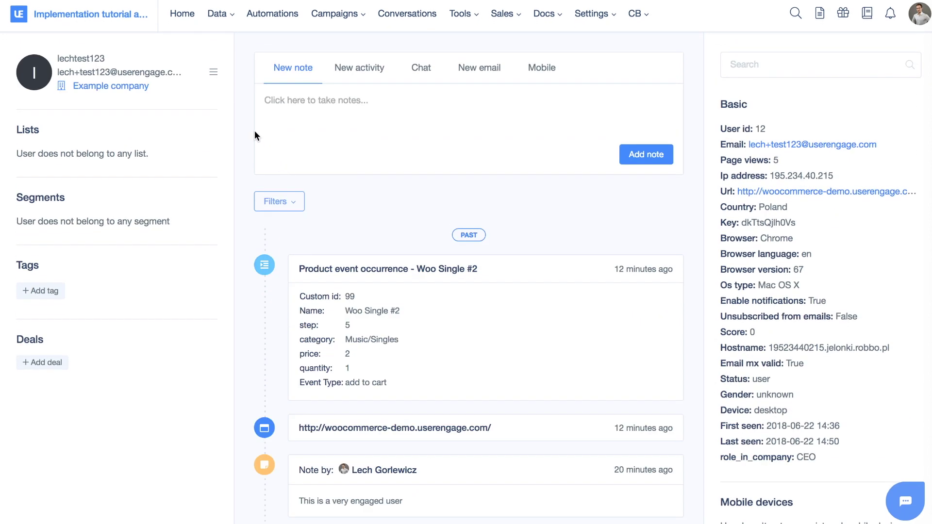
left_click(213, 73)
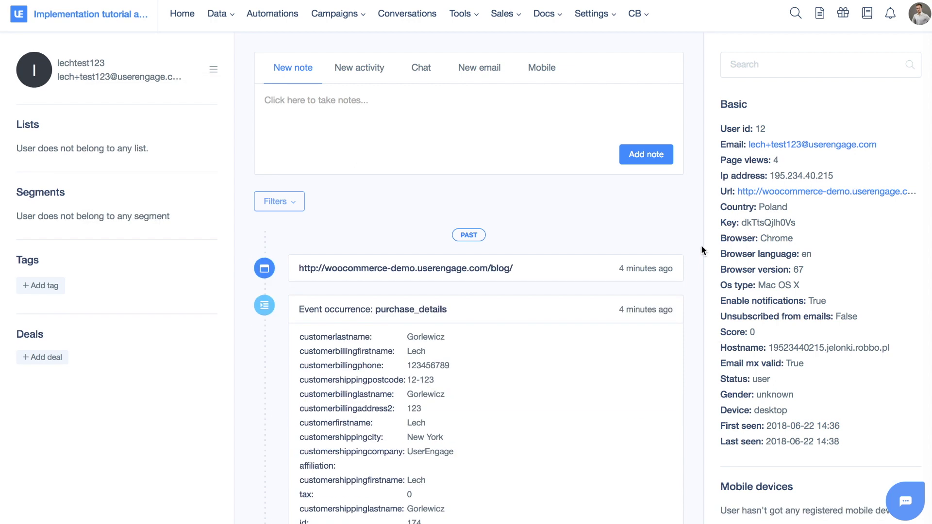
Add the note "This is a very engaged user" to the user's profile.
left_click(310, 105)
type("This is")
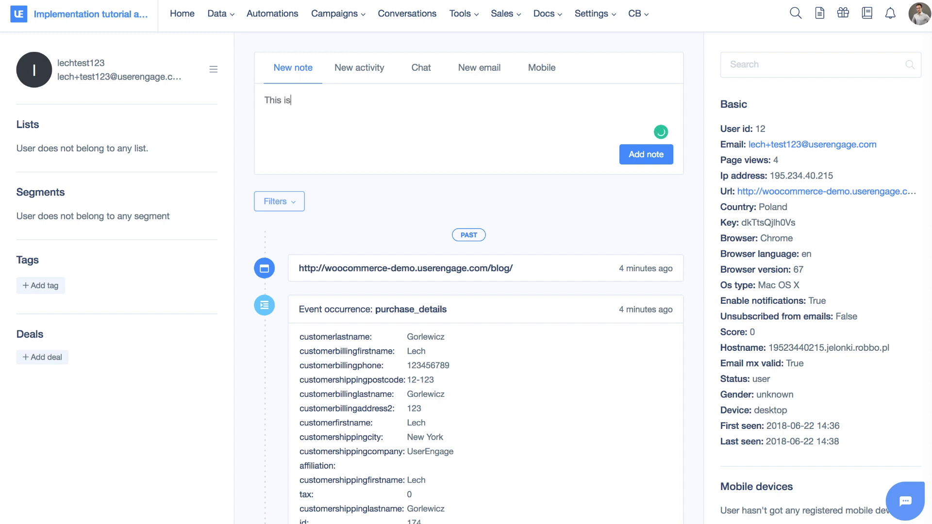
type(" a very engaged user")
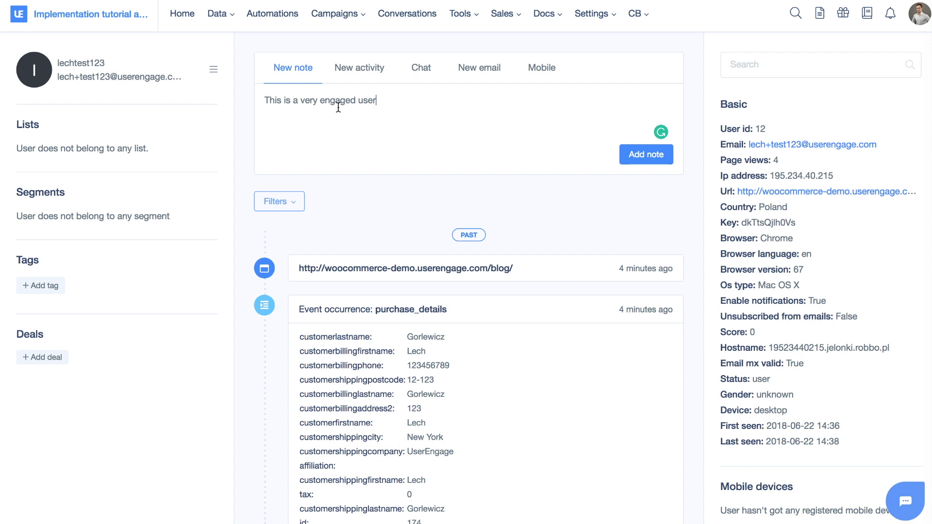
left_click(646, 155)
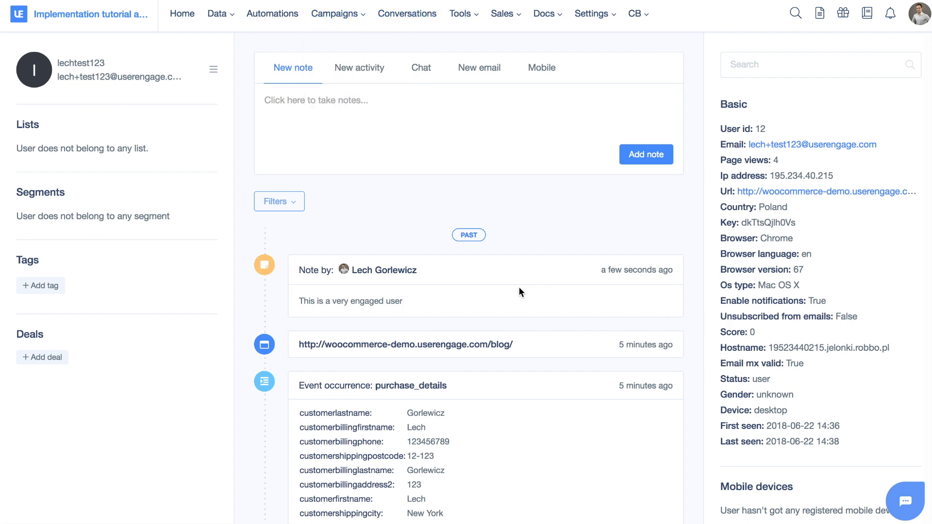
Open the new activity form for this user and close it without creating an activity.
left_click(352, 65)
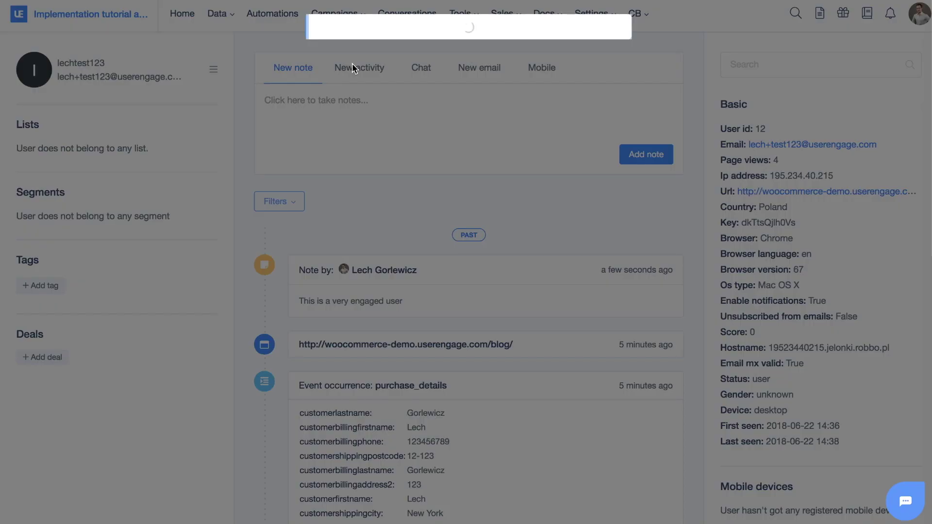
scroll(424, 88, "down", 2)
scroll(425, 89, "up", 2)
left_click(604, 39)
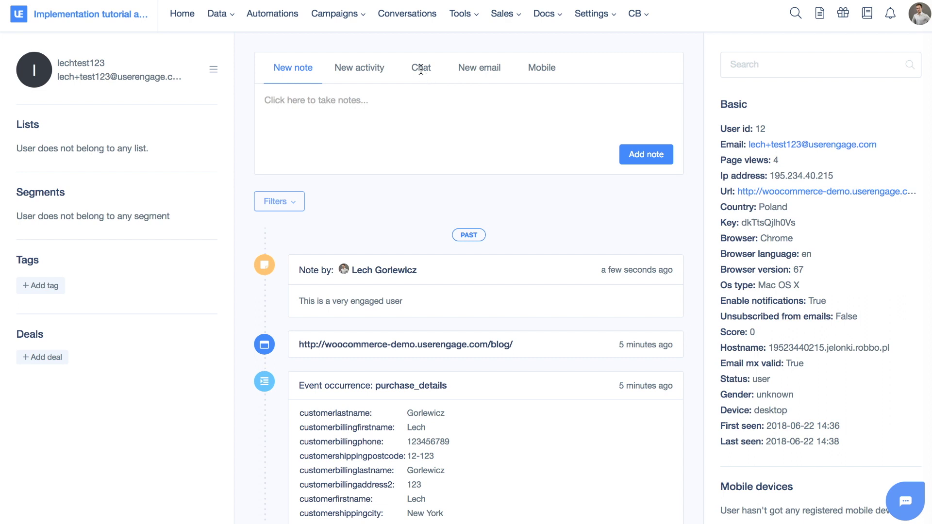
View the chat options, the email message form and the mobile options for contacting this user, sending nothing.
left_click(421, 69)
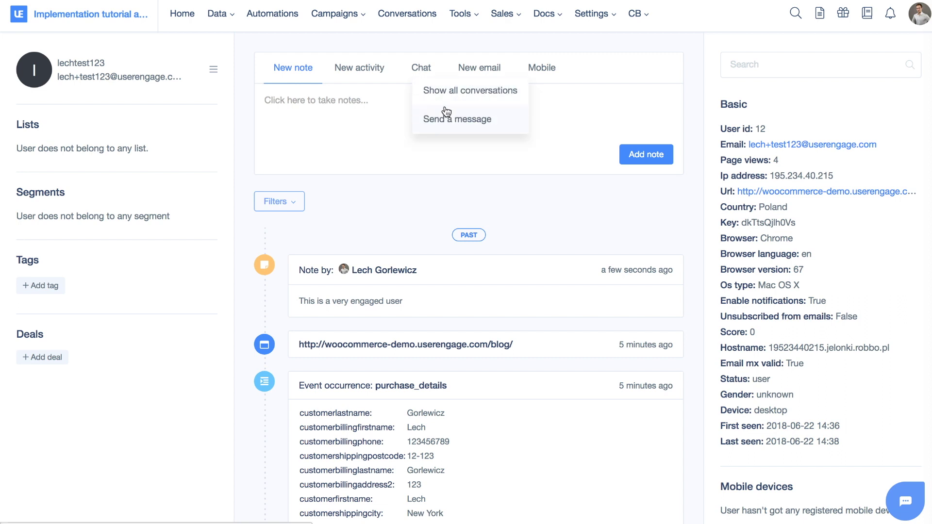
left_click(483, 63)
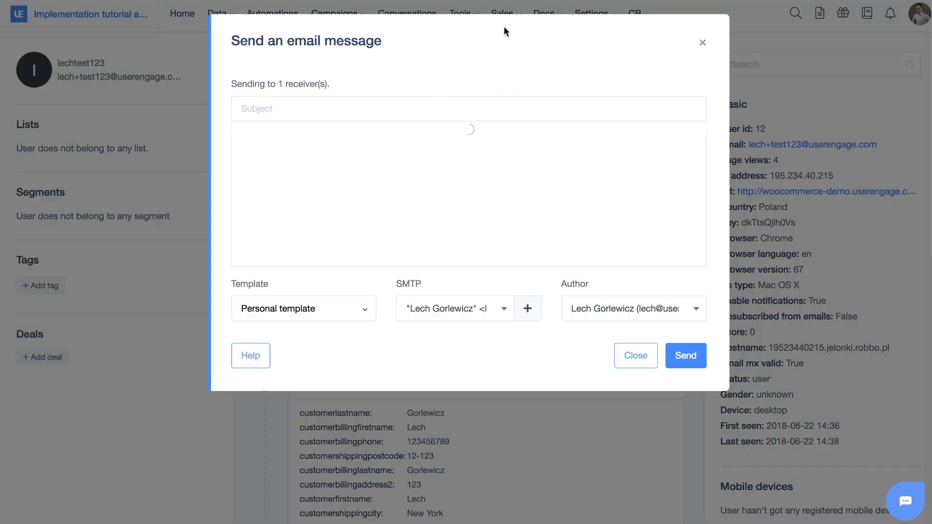
left_click(702, 42)
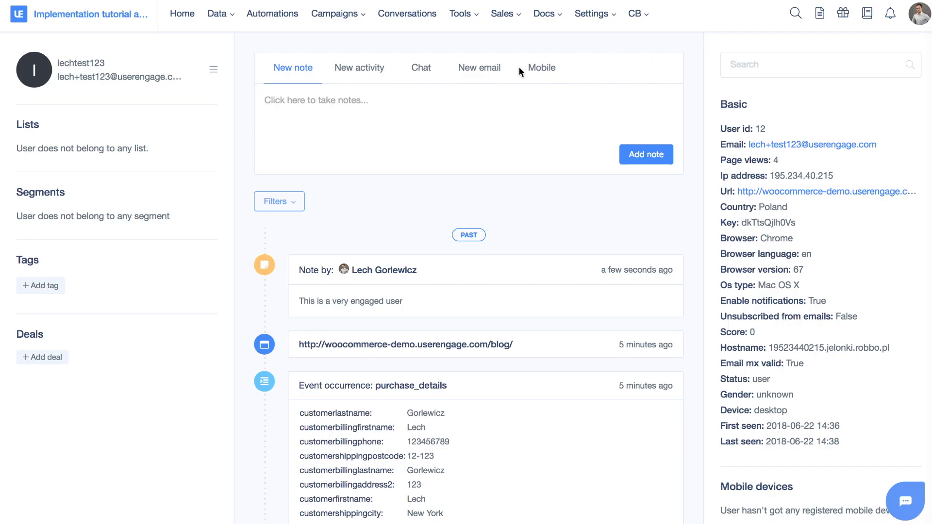
left_click(544, 69)
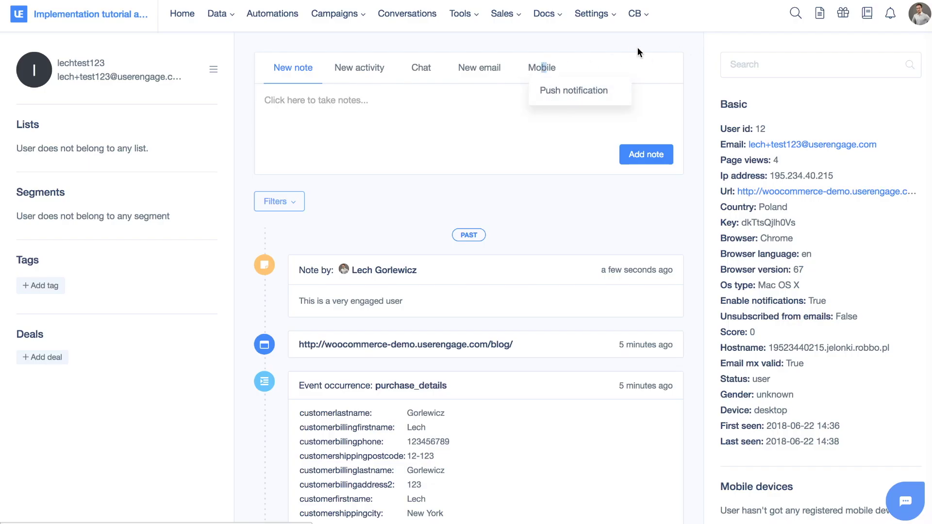
left_click(625, 49)
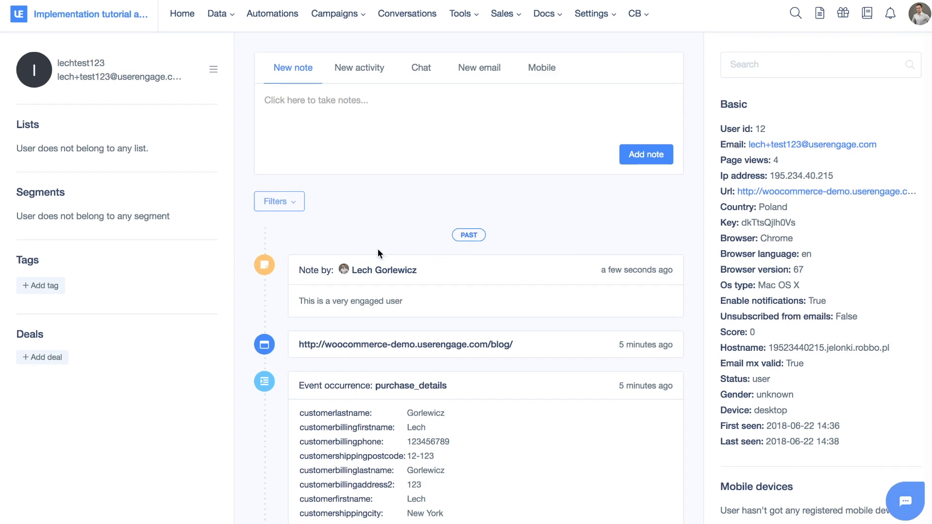
Examine the purchase, page visit and Happy Ninja product events in the user's timeline.
scroll(377, 249, "down", 12)
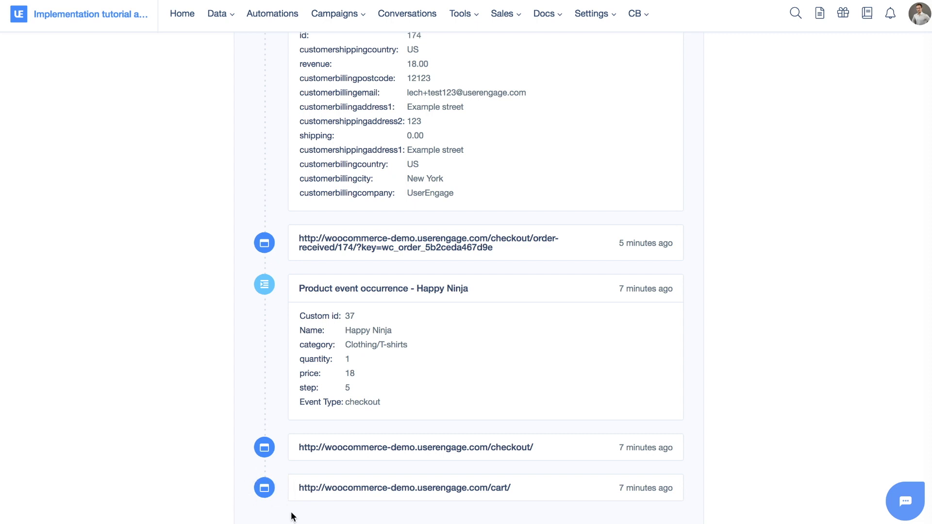
scroll(292, 512, "up", 1)
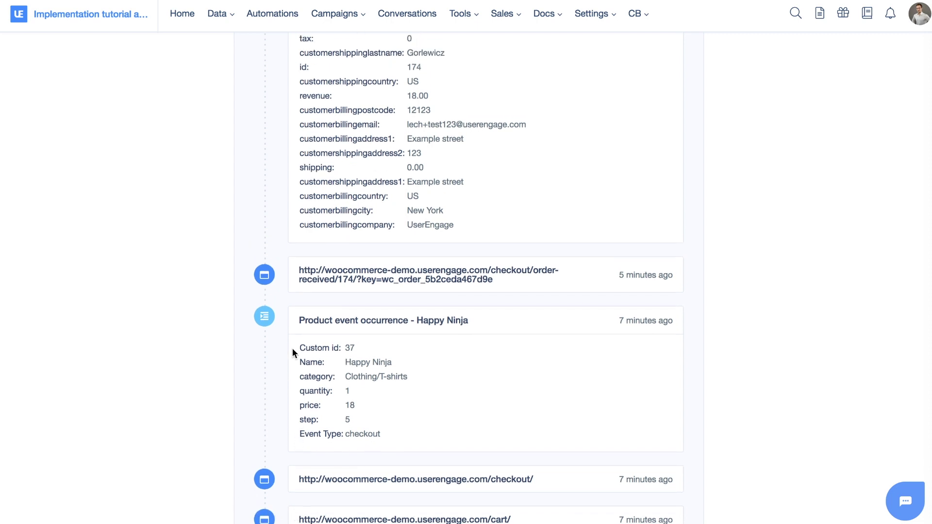
Review the customer and order attributes recorded in the purchase_details event of the user's timeline.
scroll(290, 328, "up", 8)
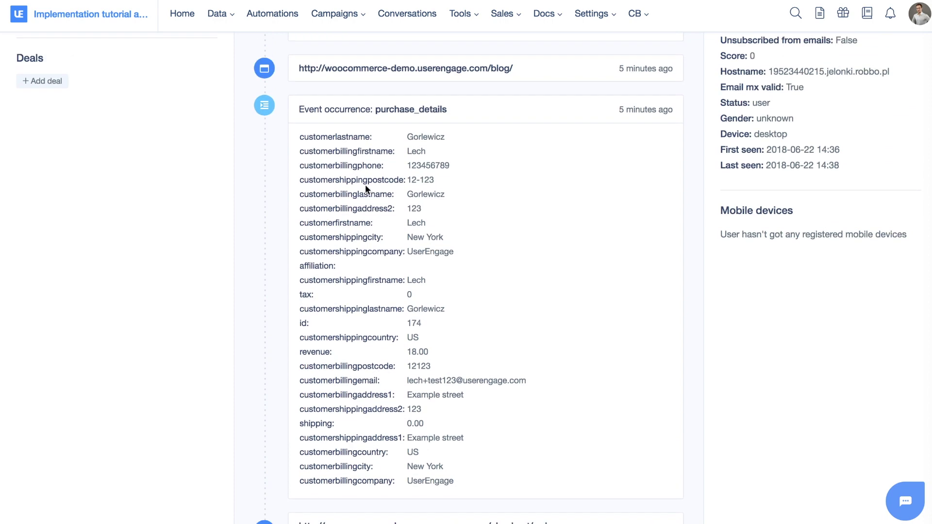
left_click_drag(299, 109, 389, 200)
left_click(393, 200)
scroll(399, 200, "down", 9)
scroll(409, 251, "up", 7)
scroll(440, 254, "up", 11)
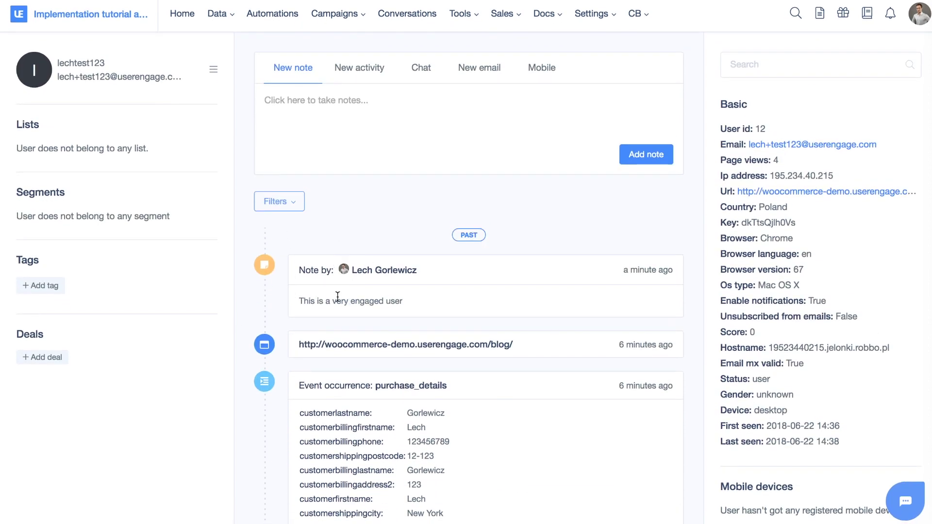
Examine the event types available for filtering the user's timeline, from Activity to Webpush delivery, without applying any filter.
left_click(279, 201)
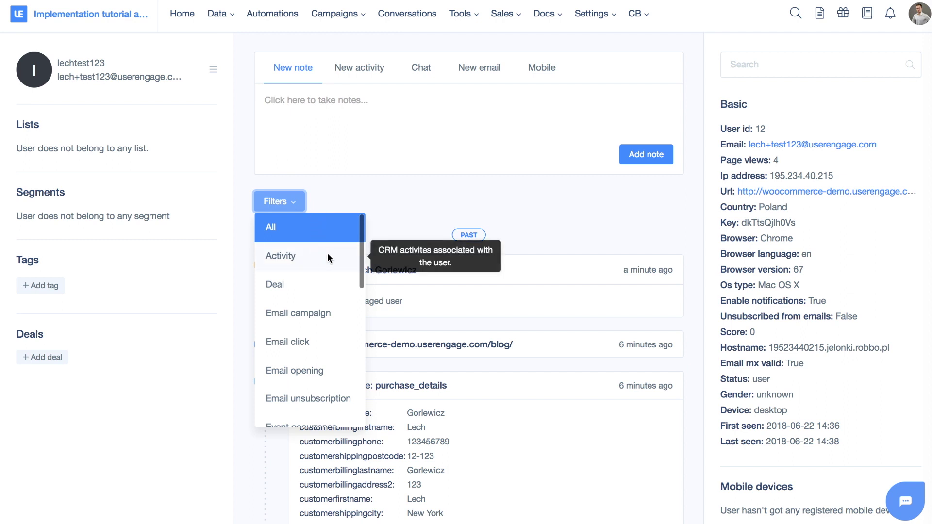
scroll(327, 252, "down", 1)
scroll(327, 258, "down", 2)
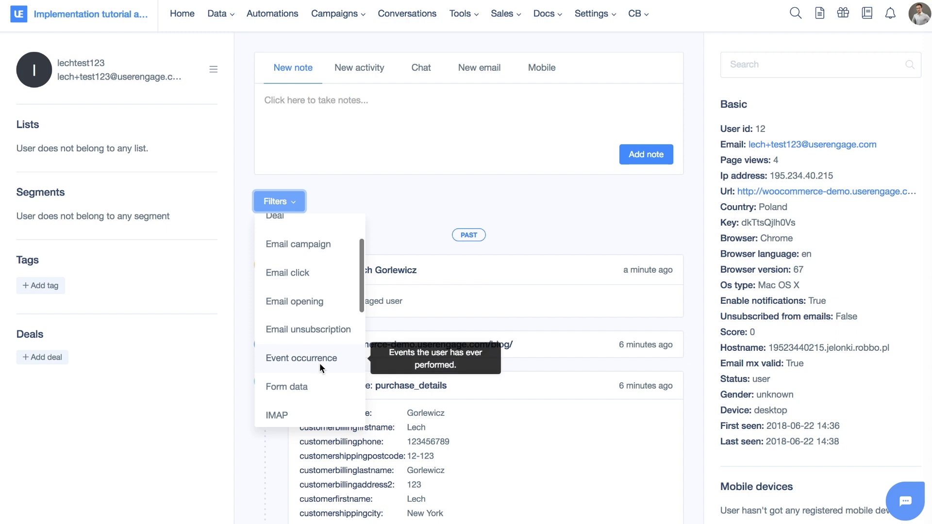
scroll(320, 363, "down", 2)
scroll(319, 365, "down", 2)
scroll(320, 365, "up", 2)
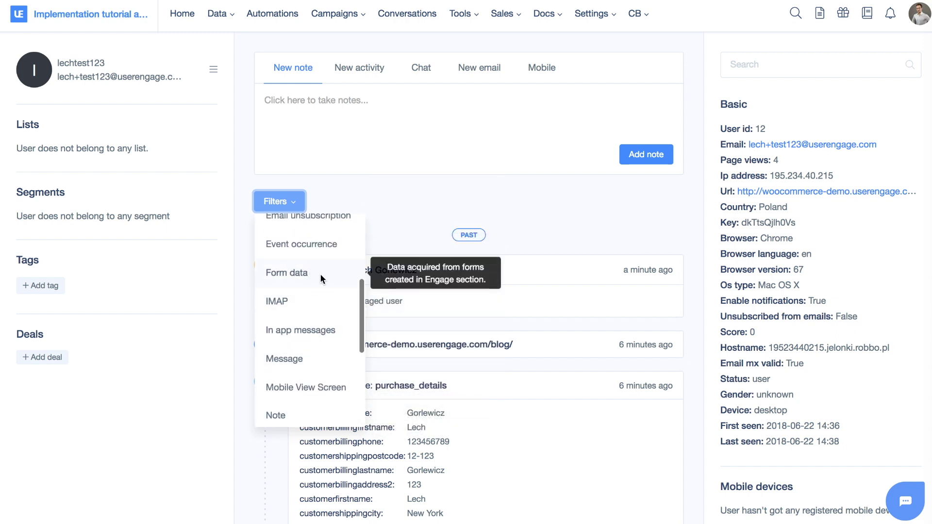
scroll(325, 274, "down", 1)
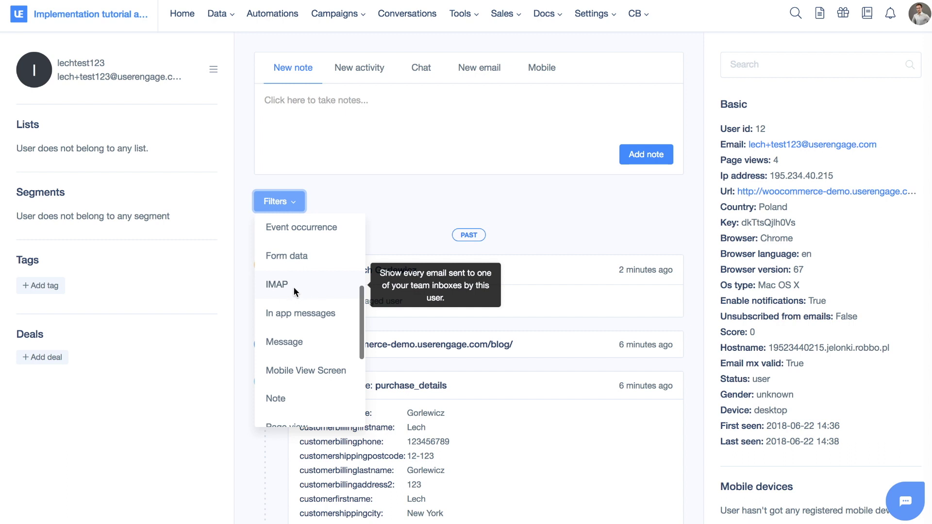
scroll(319, 287, "down", 1)
scroll(315, 281, "down", 1)
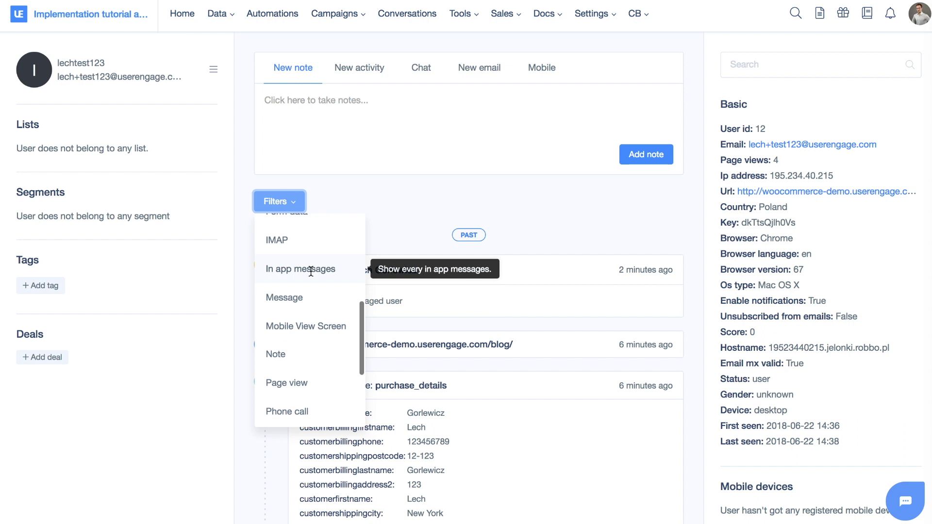
scroll(311, 270, "down", 1)
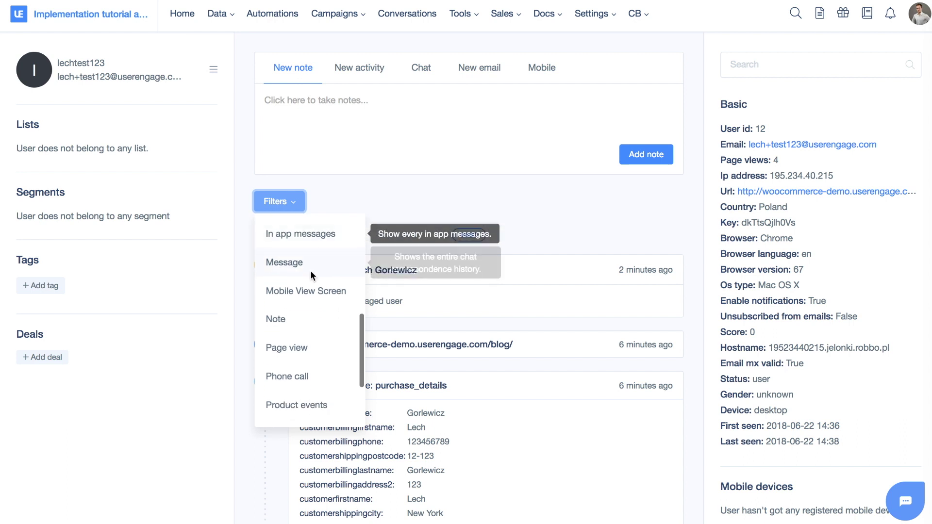
scroll(310, 266, "down", 1)
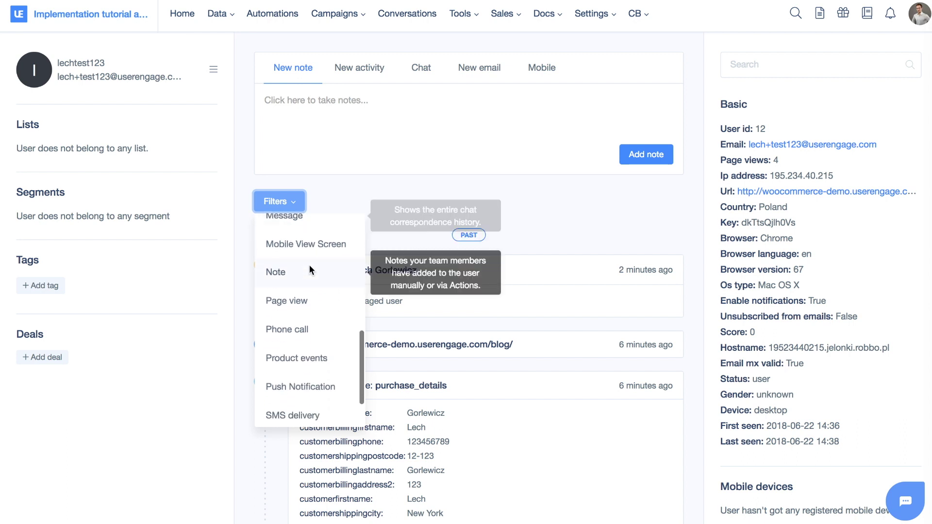
scroll(307, 251, "down", 1)
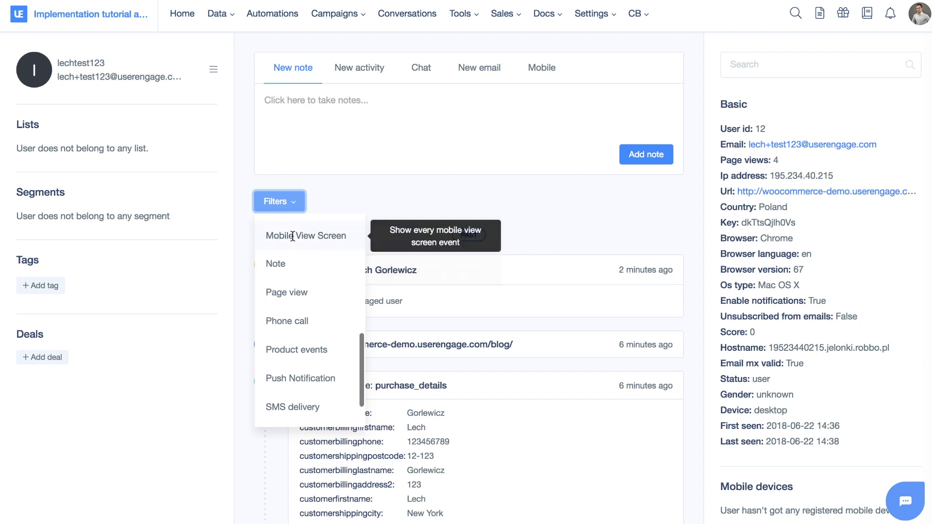
scroll(313, 242, "down", 1)
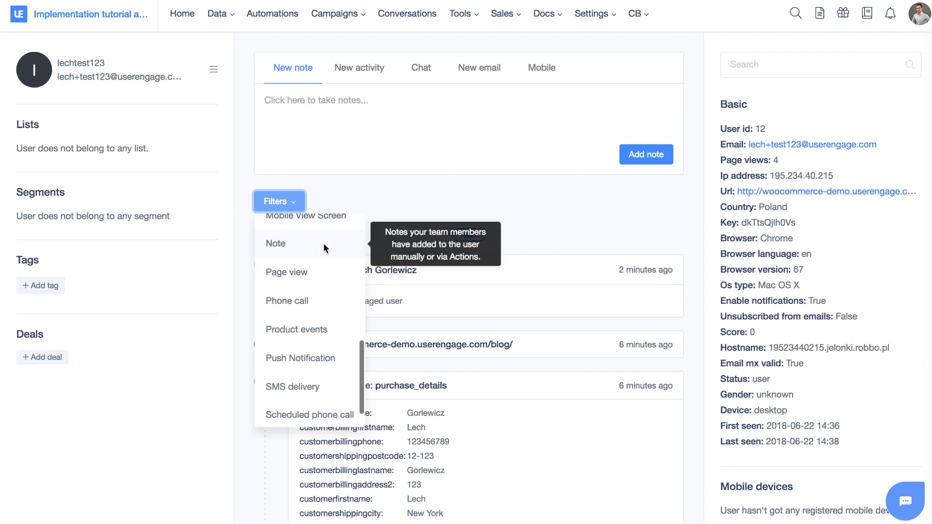
scroll(317, 245, "down", 1)
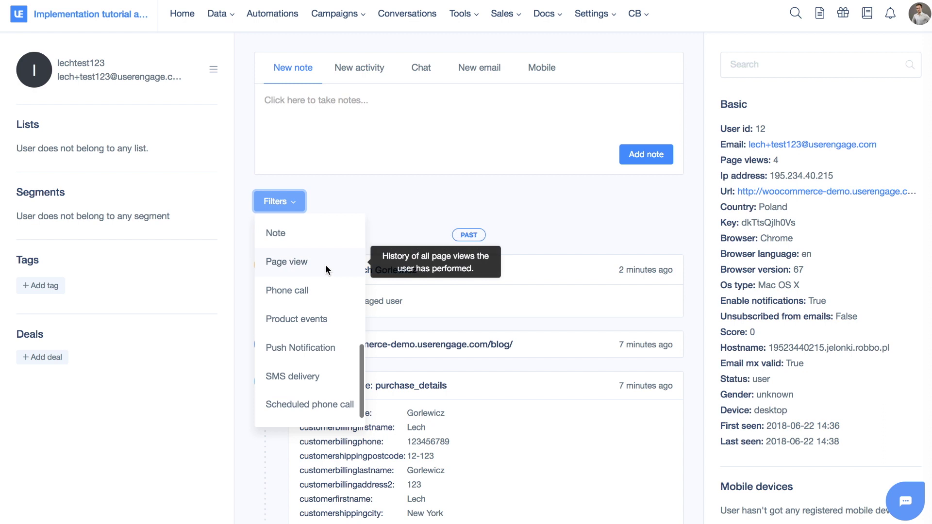
scroll(325, 264, "down", 1)
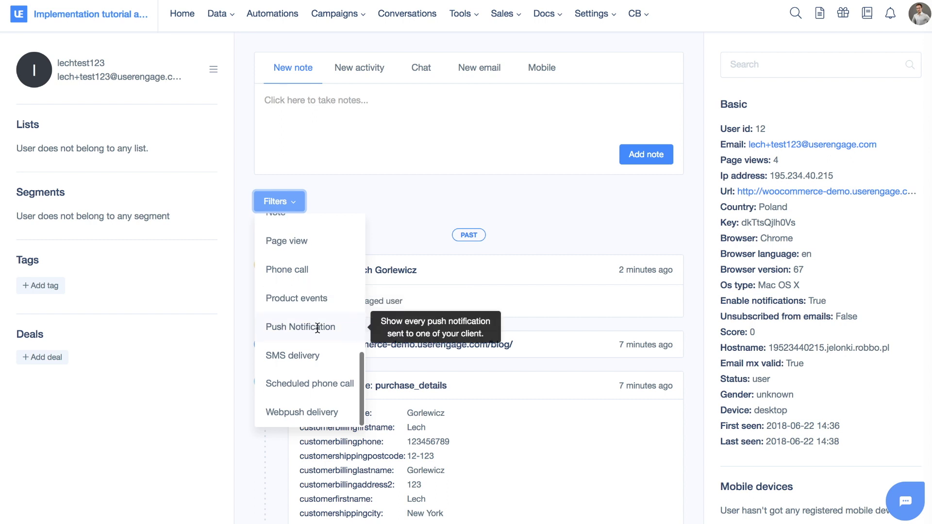
scroll(320, 356, "down", 1)
scroll(320, 356, "down", 1)
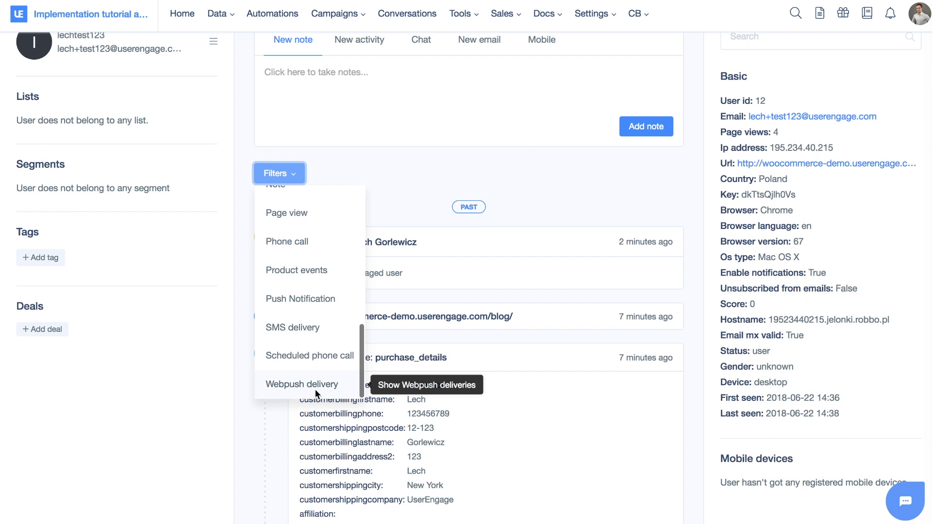
scroll(313, 371, "up", 6)
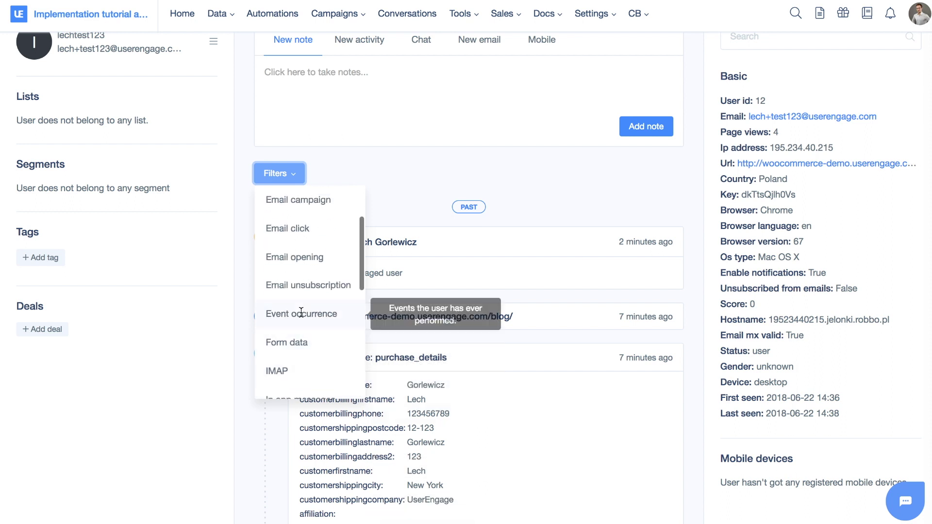
scroll(301, 243, "up", 3)
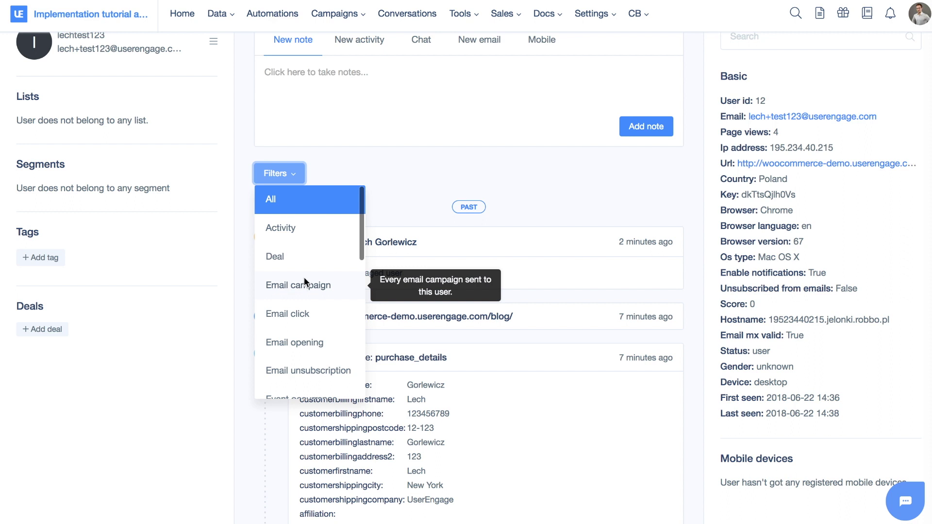
left_click(316, 176)
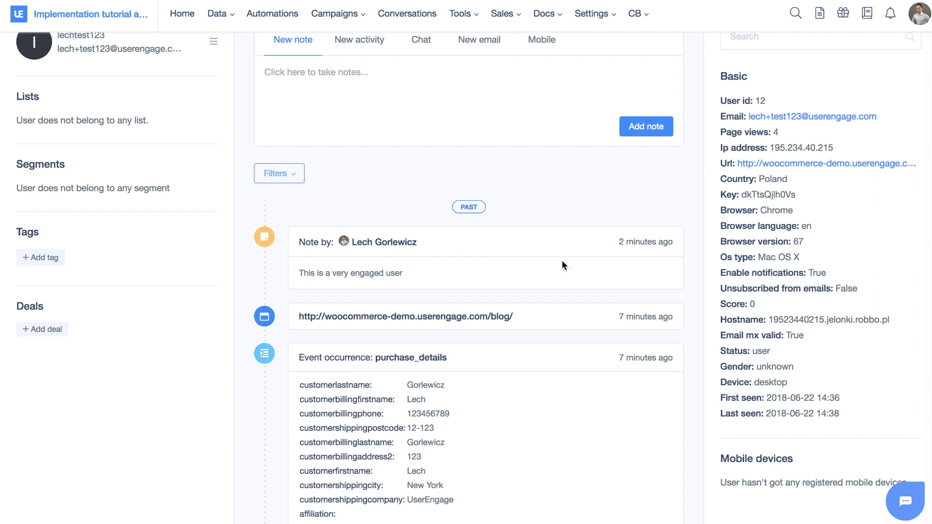
scroll(313, 42, "up", 1)
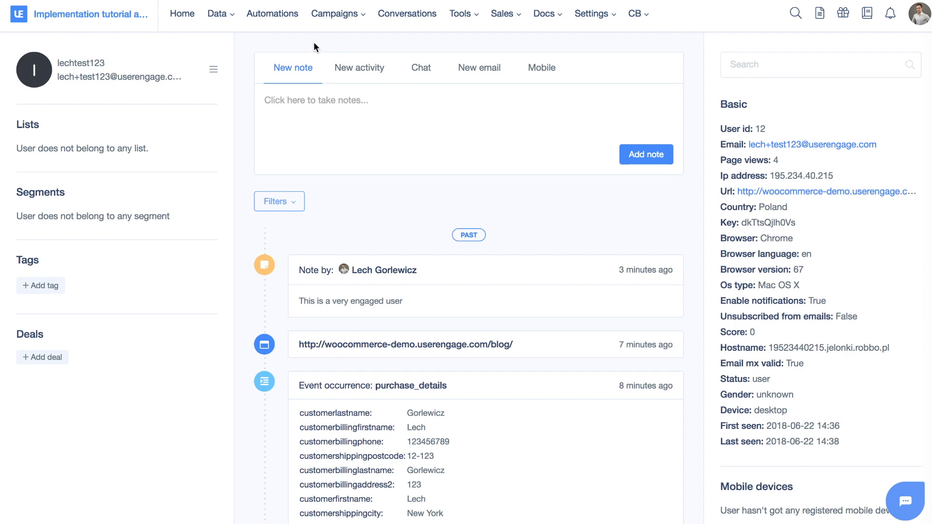
Open the People list and look through all the users in it.
left_click(217, 14)
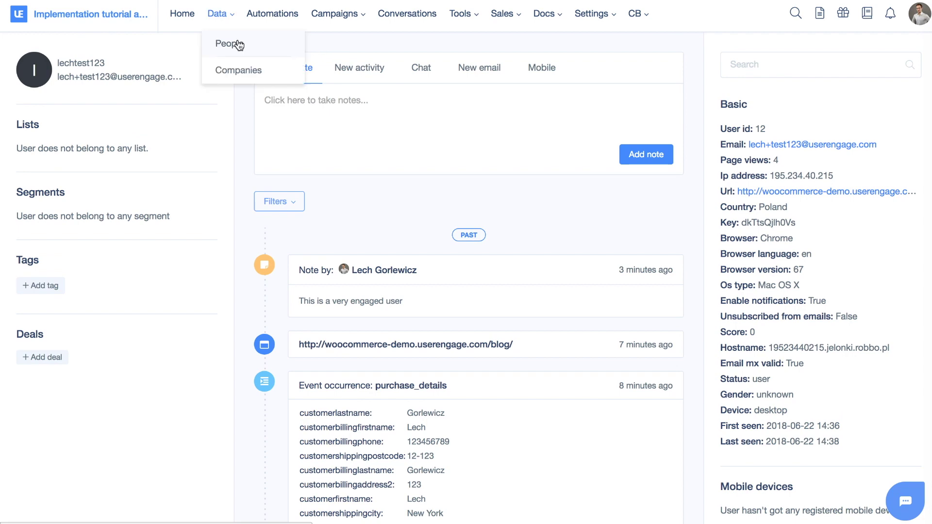
left_click(238, 45)
scroll(349, 228, "down", 5)
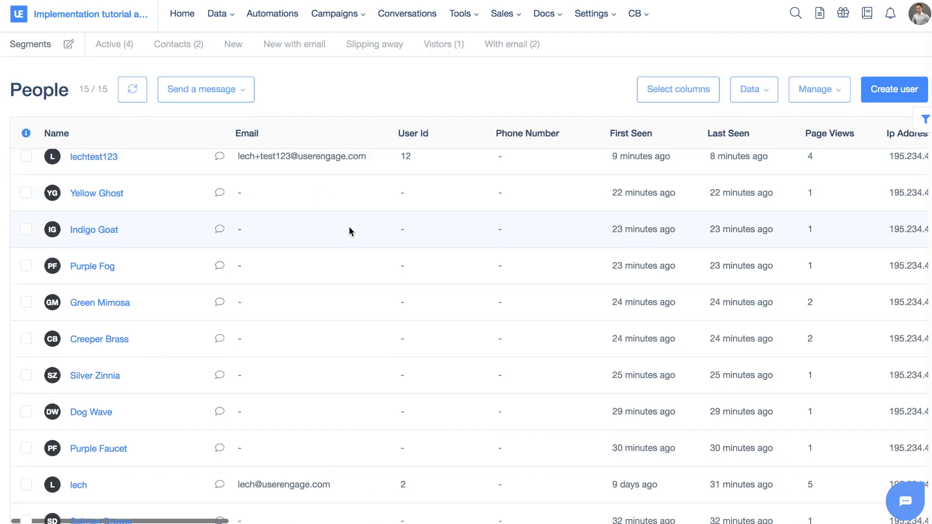
scroll(348, 225, "up", 5)
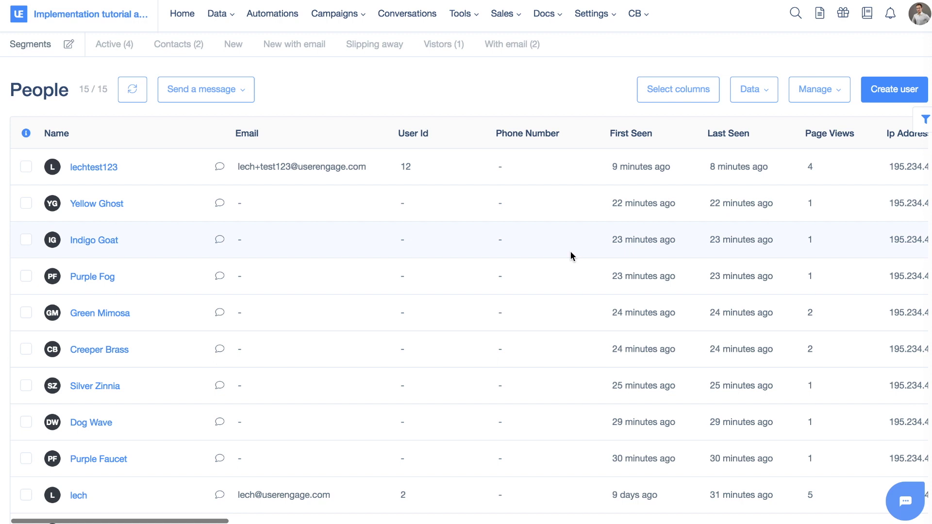
scroll(570, 251, "down", 3)
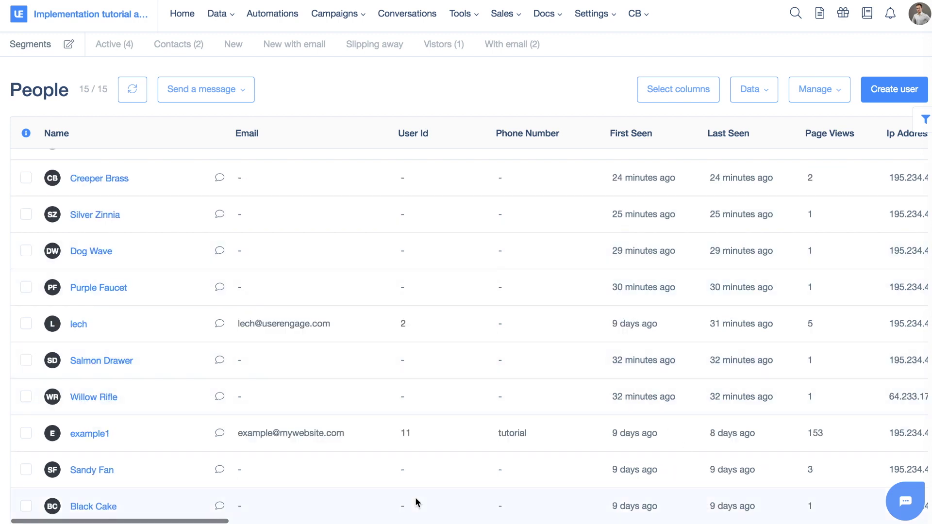
scroll(416, 501, "up", 3)
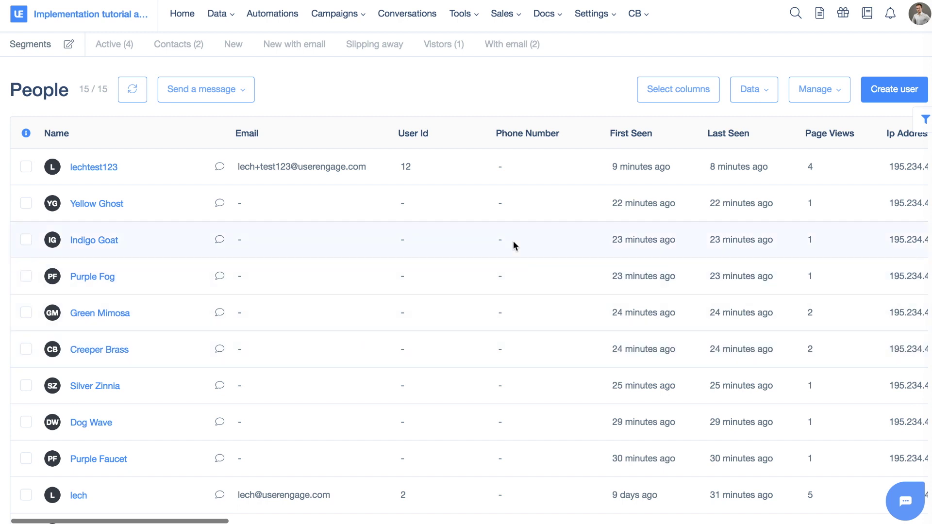
Filter the People list to users whose Email attribute has any value.
left_click(925, 119)
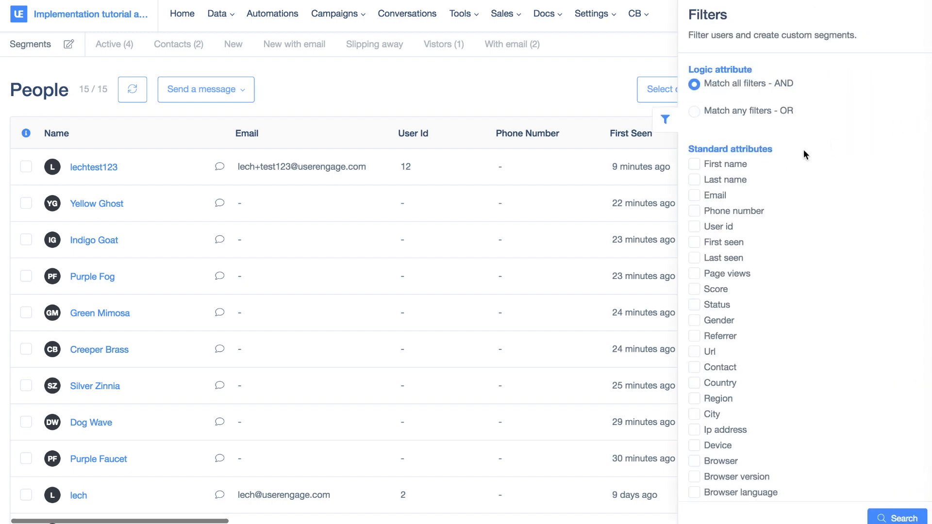
left_click(694, 197)
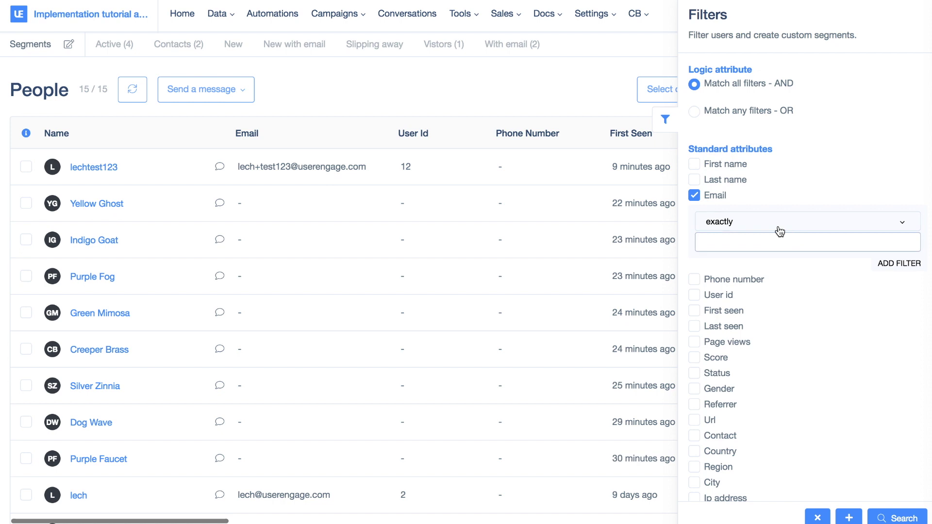
left_click(778, 228)
scroll(766, 271, "down", 3)
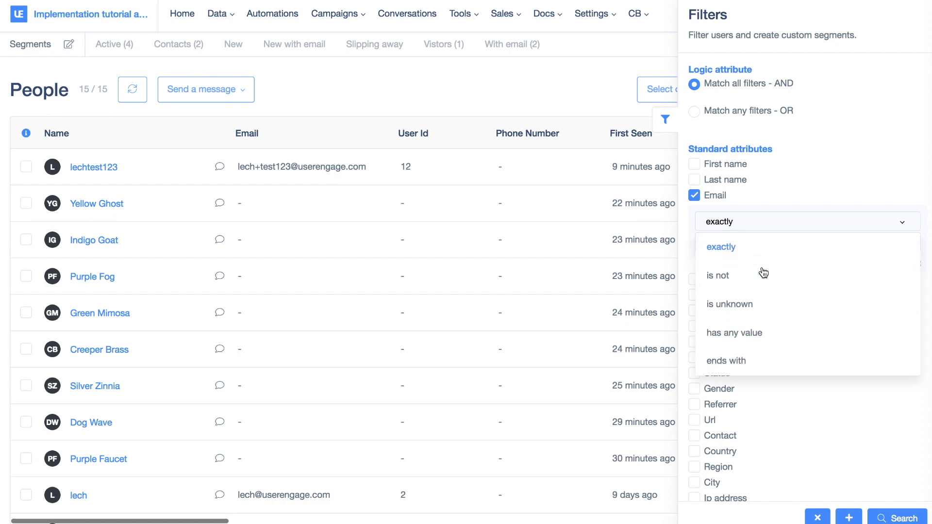
left_click(760, 278)
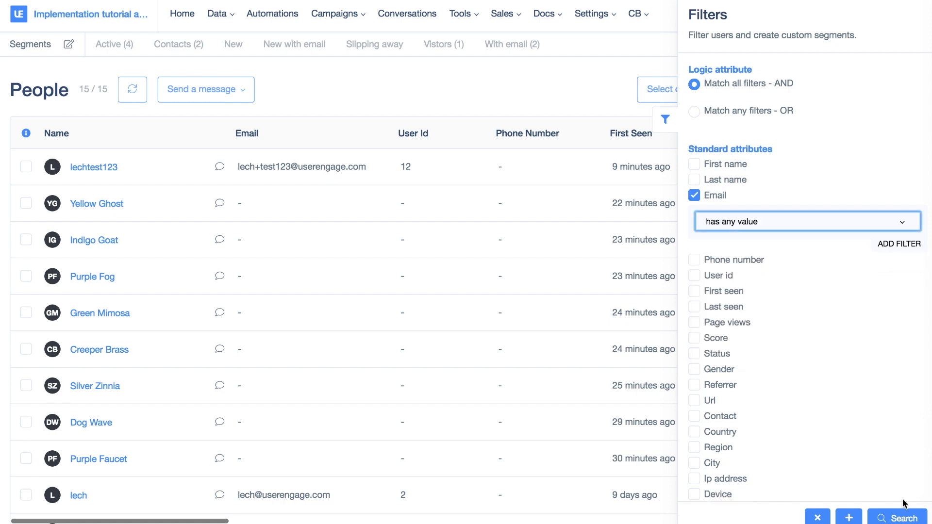
left_click(891, 519)
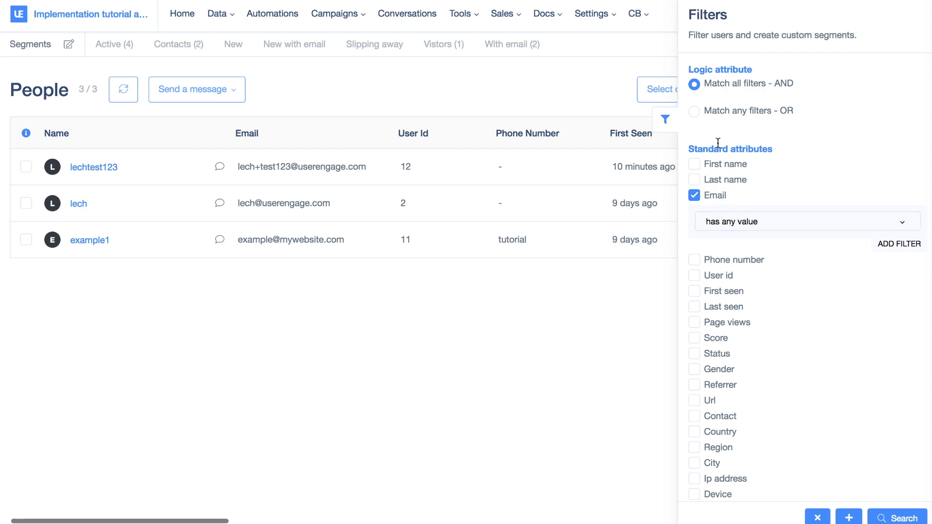
Switch the filter logic to match any filter (OR), add the condition First seen has any value, and search the People list.
left_click(695, 112)
left_click(694, 290)
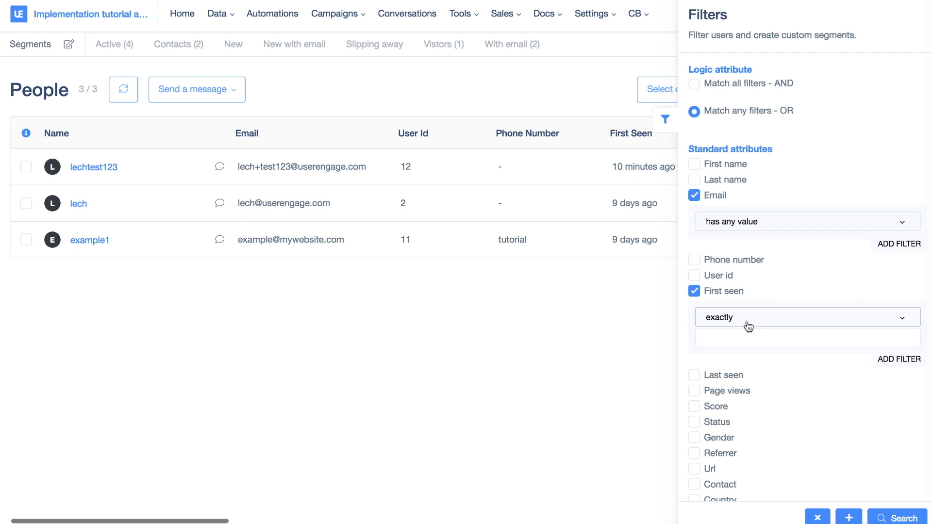
left_click(746, 324)
scroll(762, 369, "down", 2)
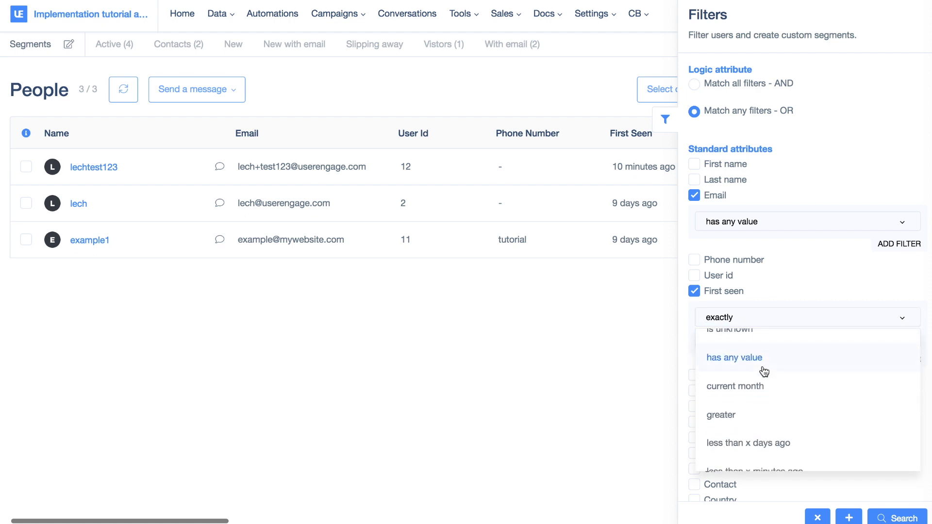
left_click(763, 372)
left_click(895, 518)
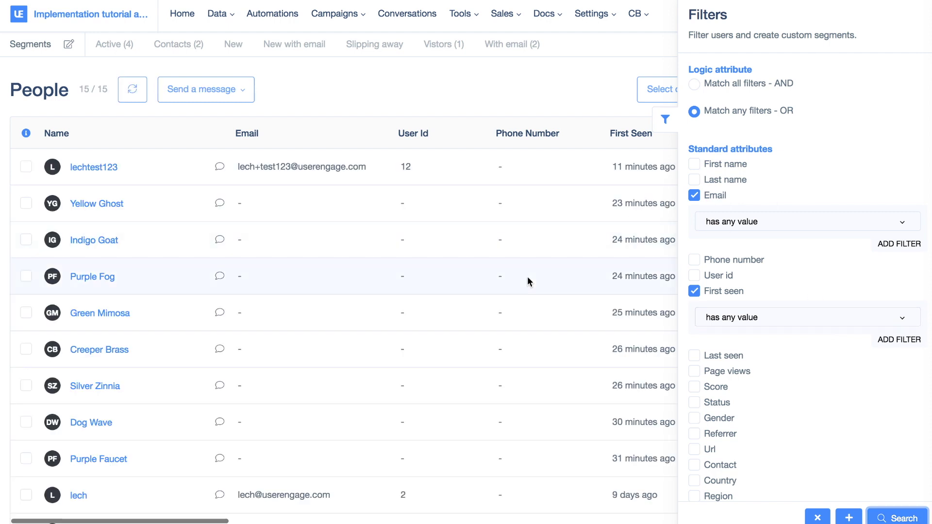
scroll(527, 276, "down", 2)
scroll(527, 276, "up", 2)
scroll(393, 194, "down", 4)
scroll(394, 193, "up", 5)
Set the filter logic back to match all filters (AND) and look through the available standard attributes.
mouse_move(711, 110)
left_click(780, 85)
scroll(756, 210, "down", 15)
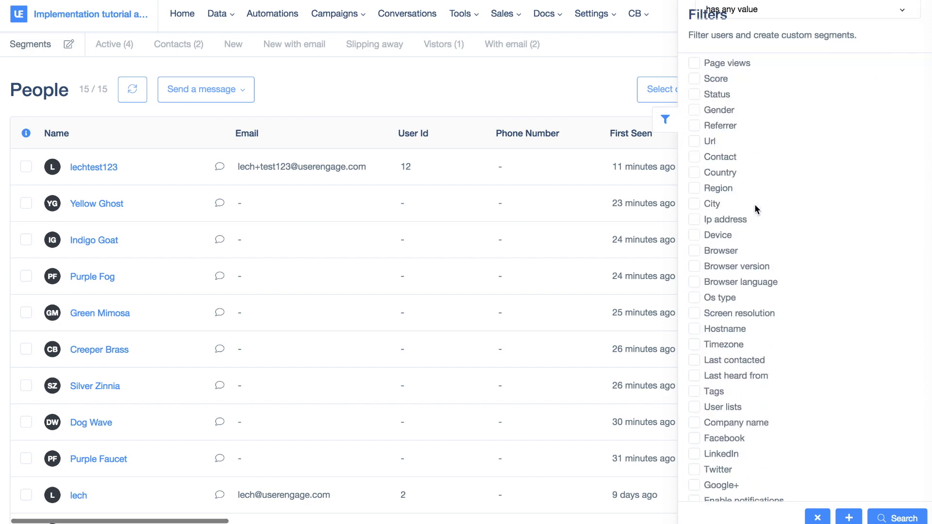
scroll(756, 209, "up", 15)
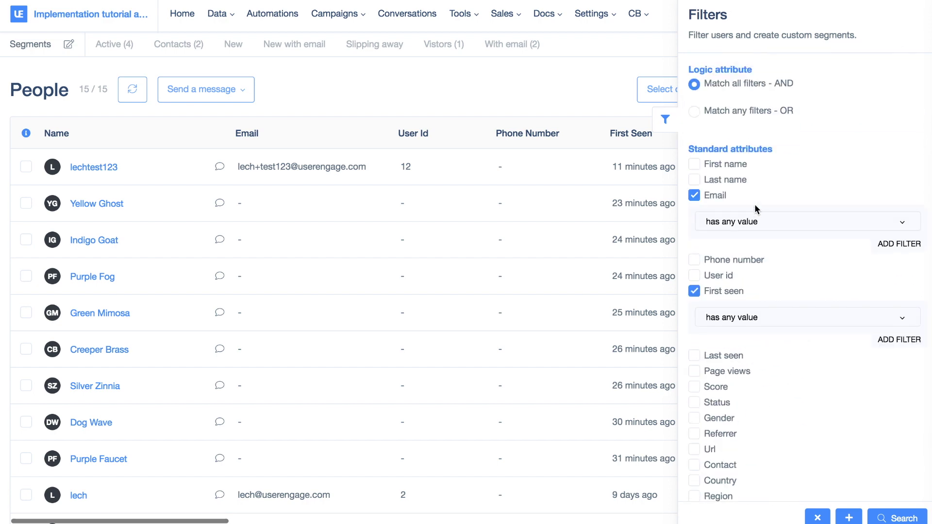
mouse_move(744, 119)
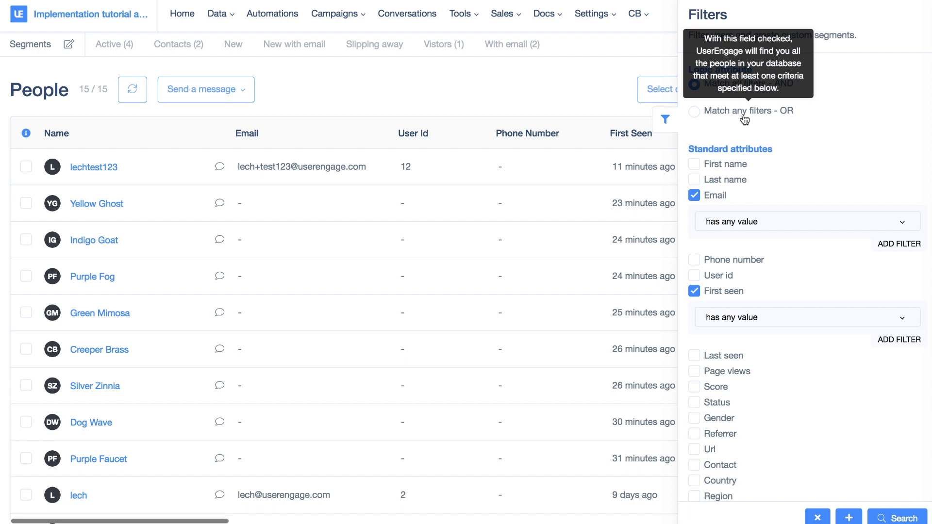
scroll(771, 303, "down", 3)
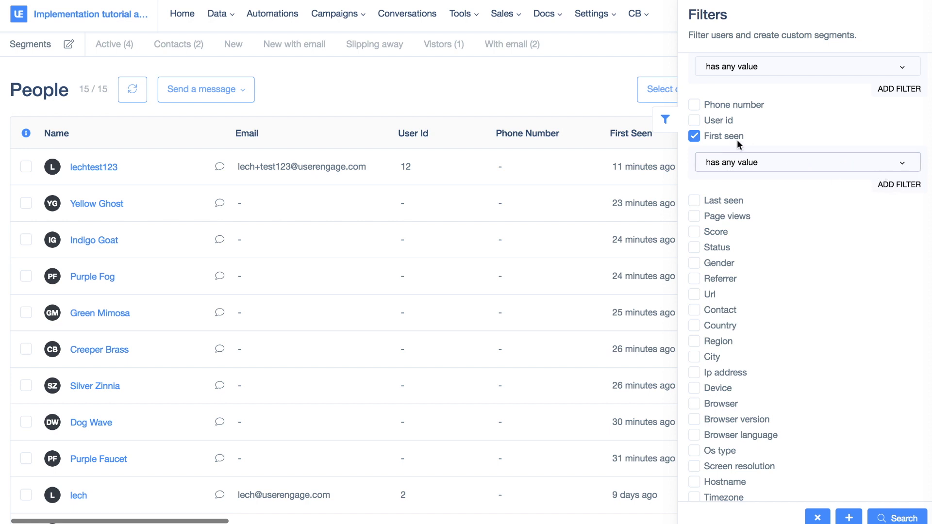
Change the First seen condition to less than x days ago with a value of 5.
left_click(808, 165)
scroll(787, 209, "up", 3)
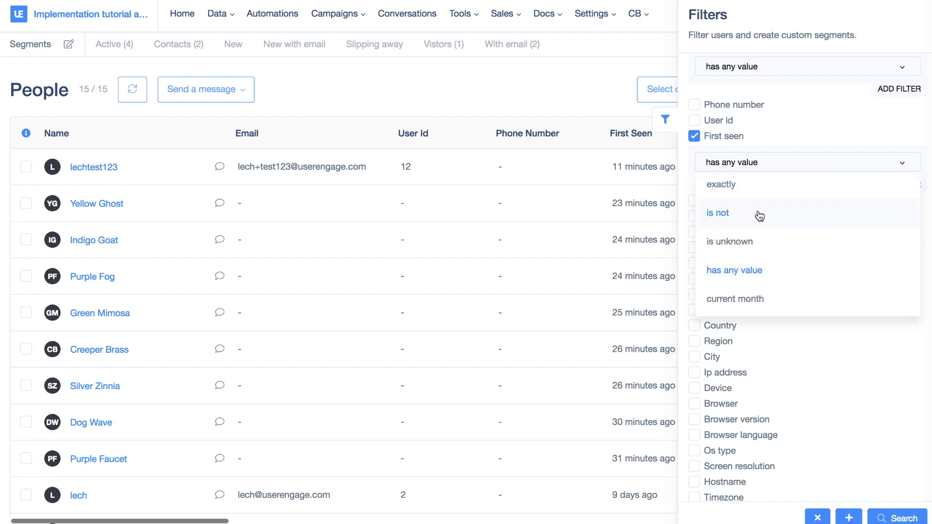
scroll(759, 215, "down", 3)
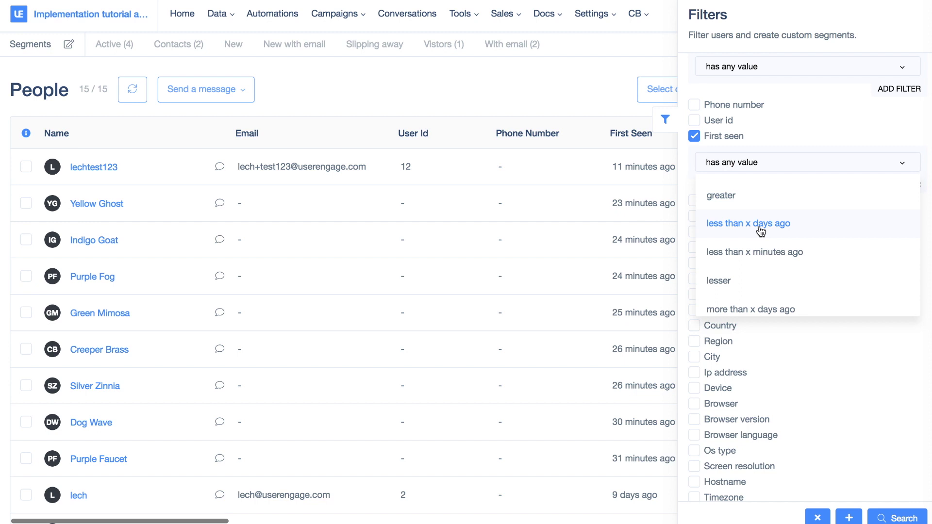
left_click(760, 228)
left_click(743, 183)
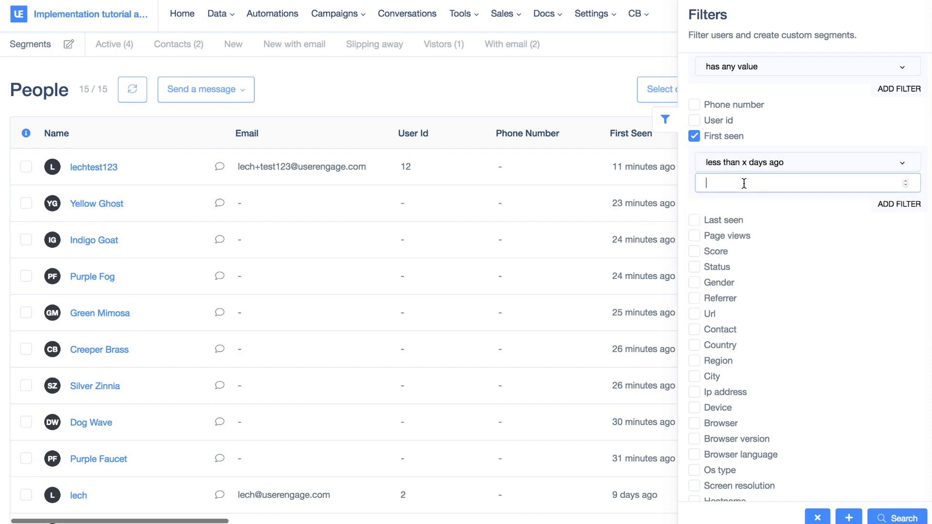
Add a second First seen condition, more than x minutes ago with the value 10, and search the People list.
left_click(883, 204)
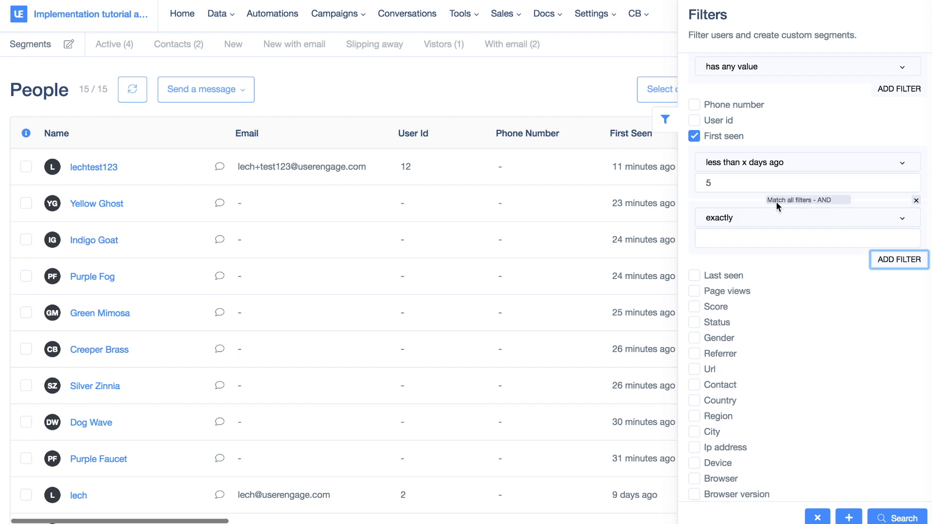
left_click(701, 220)
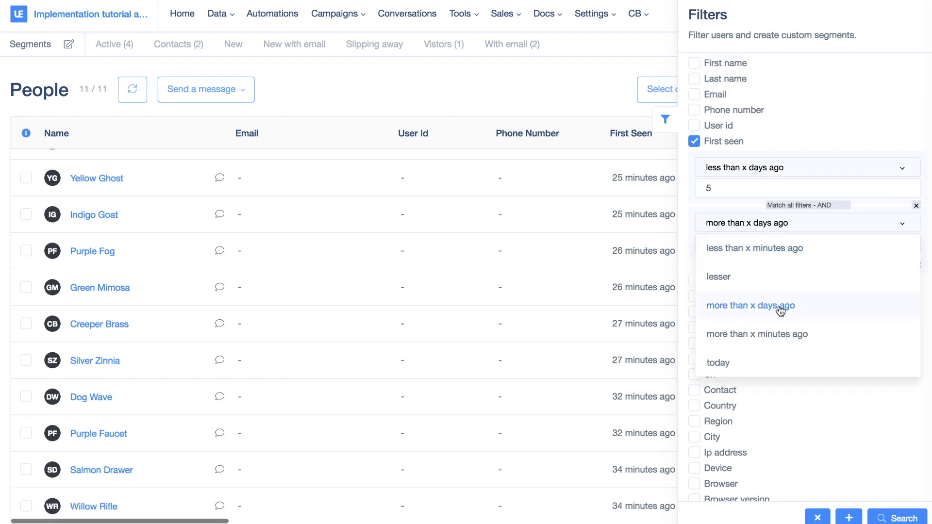
scroll(779, 321, "down", 1)
left_click(778, 326)
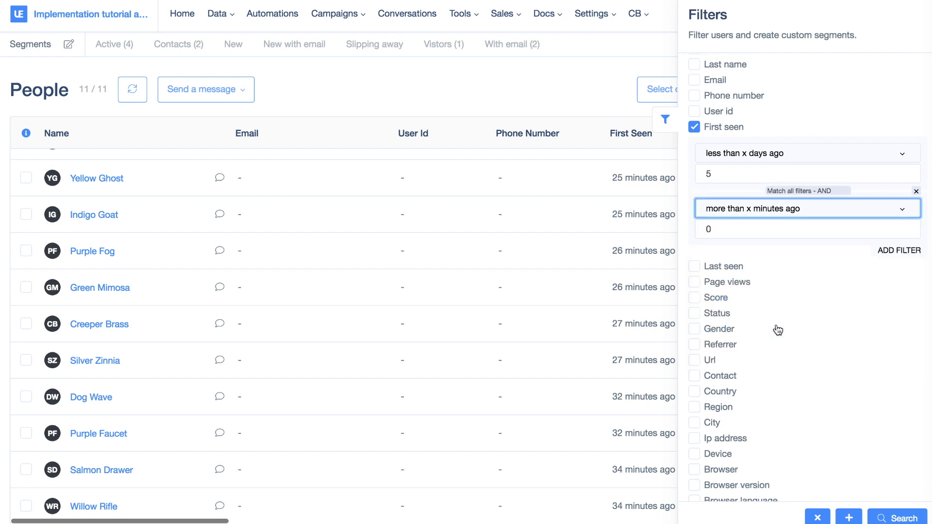
double_click(701, 232)
type("10")
left_click(908, 521)
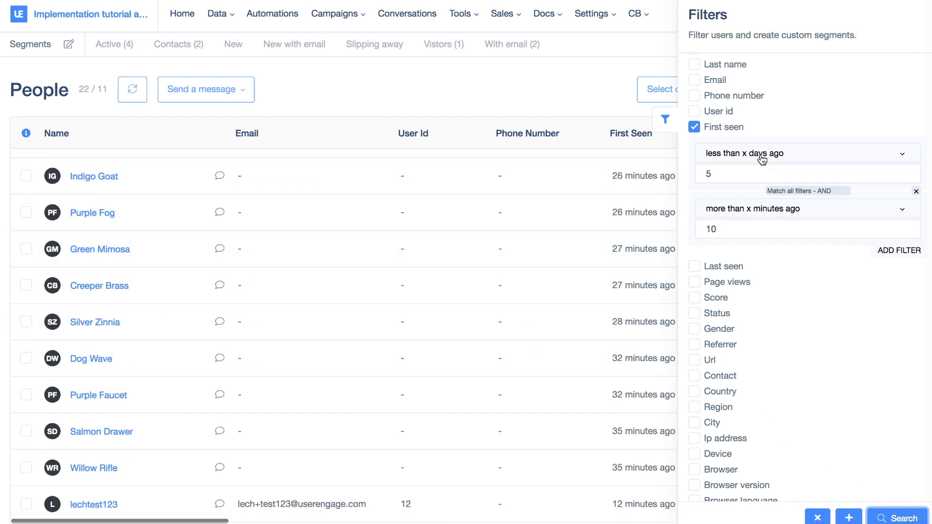
Add the condition Email has any value to the First seen conditions and search the People list.
left_click(717, 173)
scroll(800, 242, "up", 1)
left_click(789, 251)
scroll(789, 251, "up", 3)
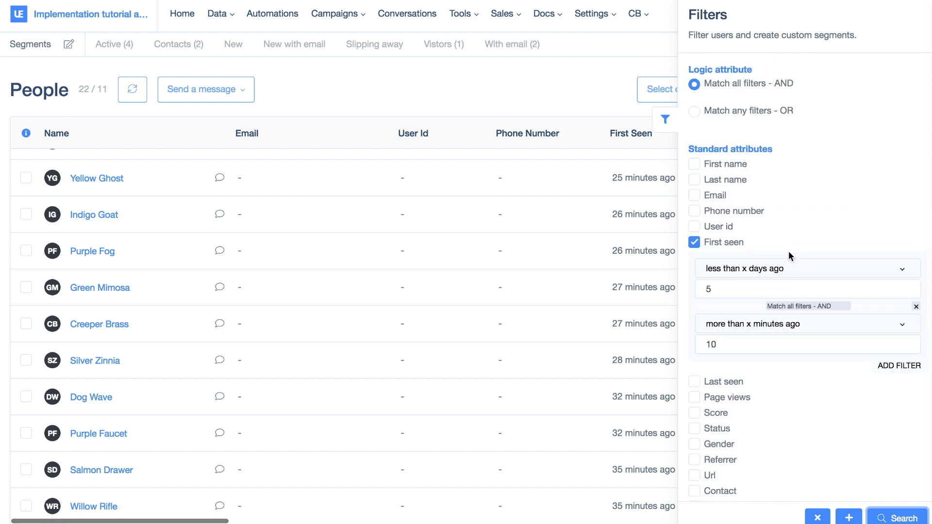
left_click(699, 195)
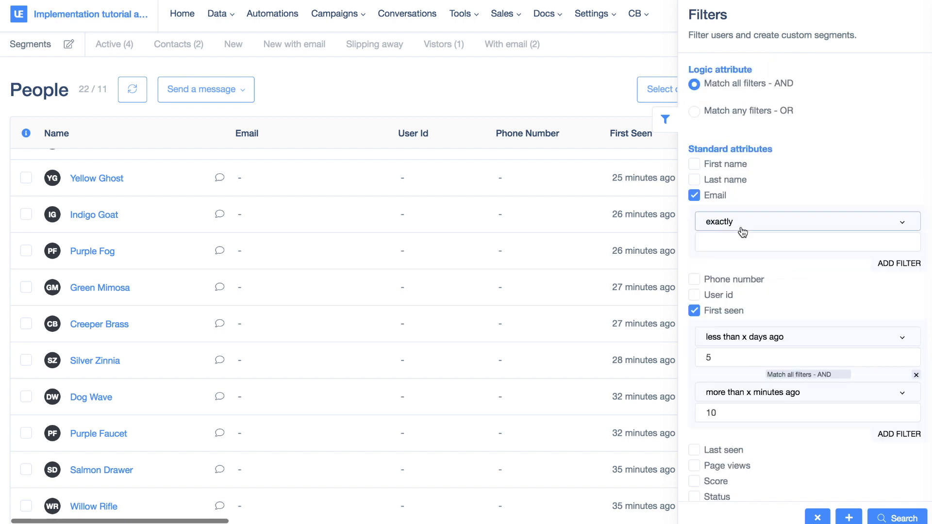
left_click(743, 228)
scroll(761, 294, "down", 3)
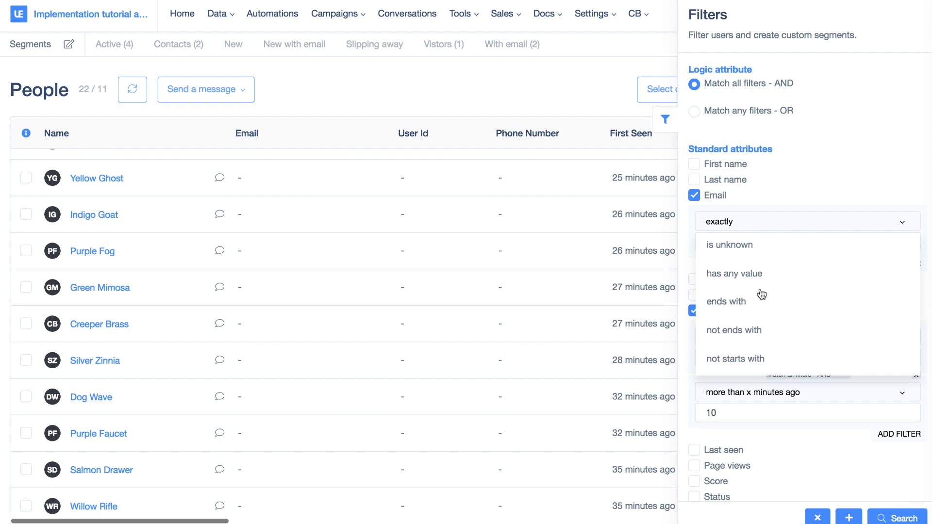
left_click(753, 270)
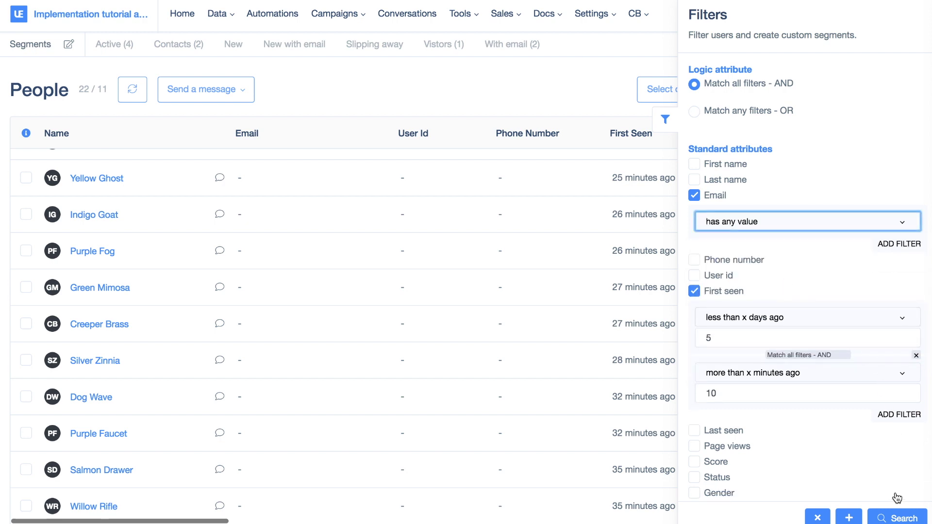
left_click(898, 517)
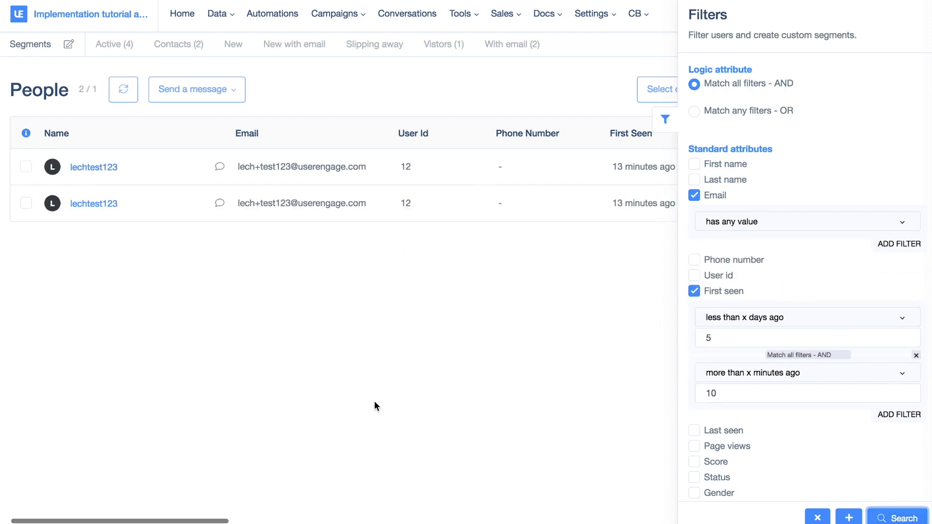
Refresh the People list to clear the filters and list all users.
scroll(327, 321, "right", 1)
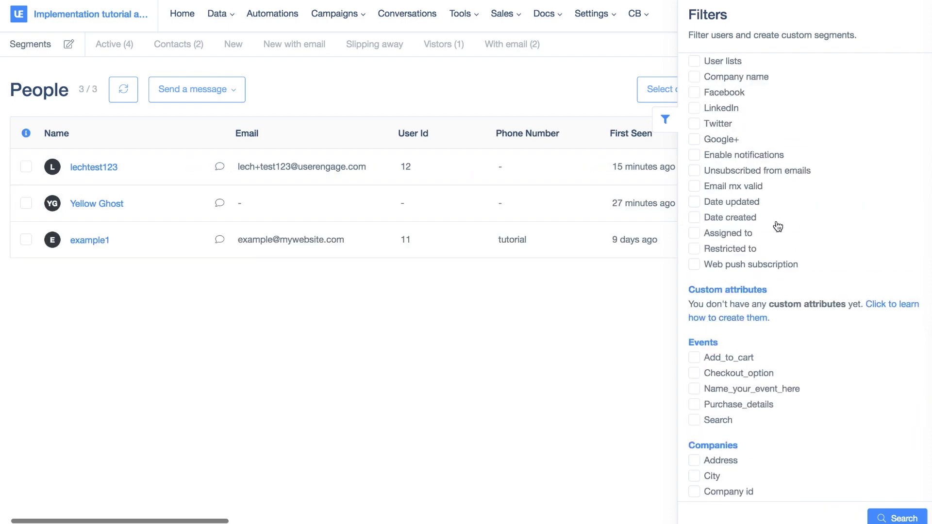
scroll(773, 225, "up", 10)
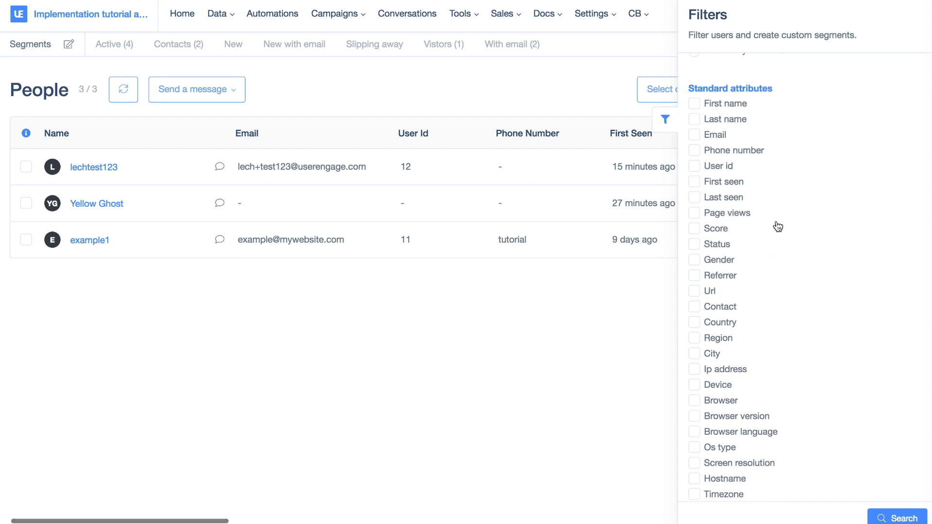
left_click(127, 97)
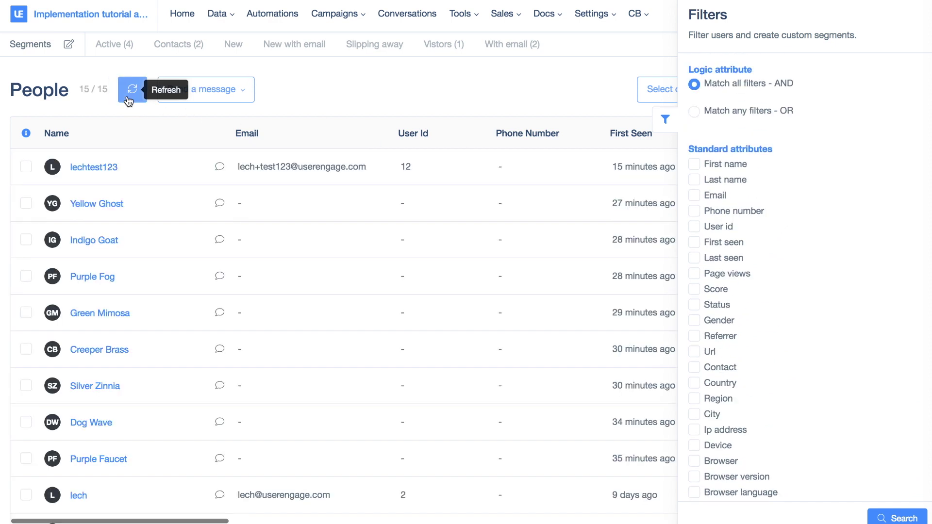
Filter the People list to users whose Add_to_cart event has any value for first occurrence.
scroll(801, 192, "down", 1)
scroll(804, 193, "down", 15)
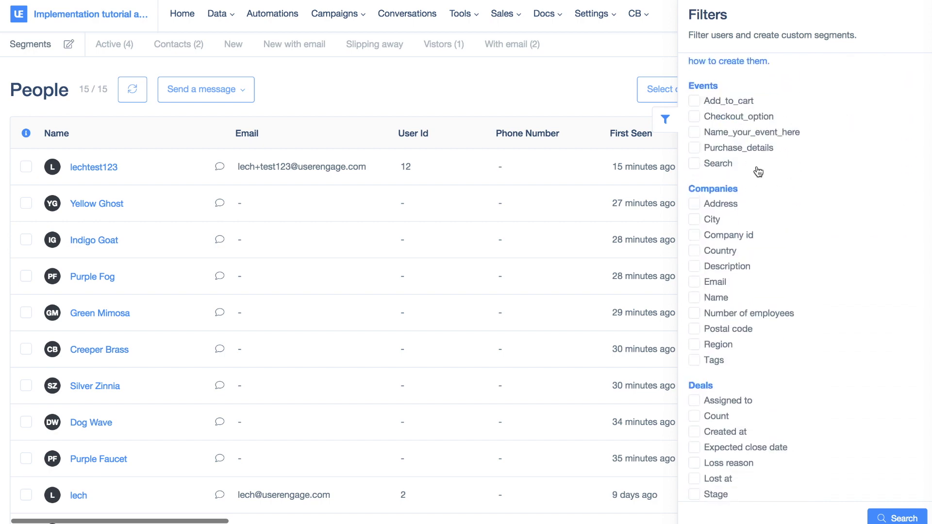
left_click(694, 102)
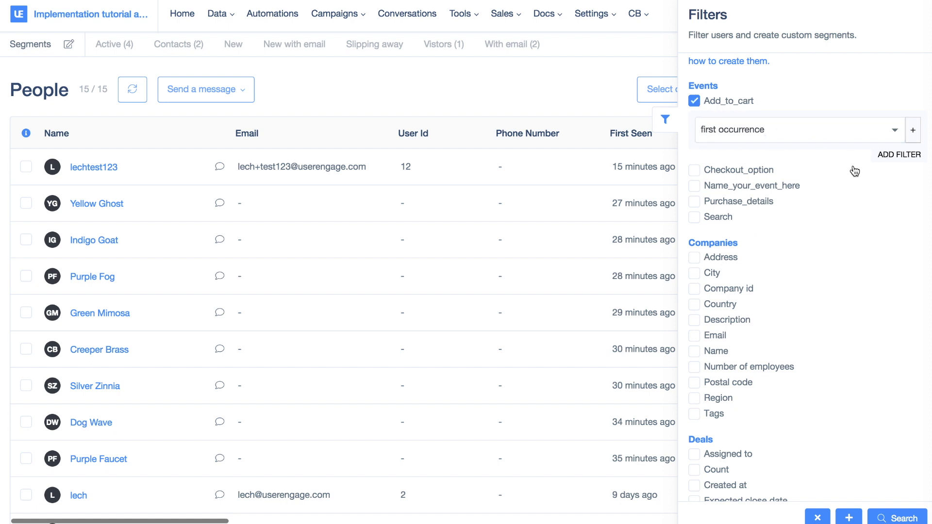
left_click(914, 132)
left_click(769, 151)
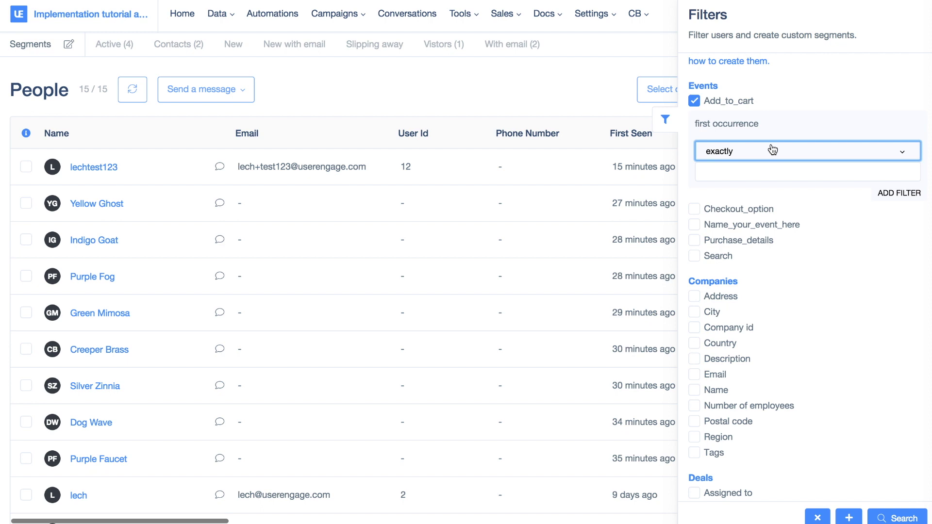
scroll(774, 209, "down", 2)
scroll(773, 209, "down", 3)
scroll(770, 208, "up", 3)
left_click(766, 208)
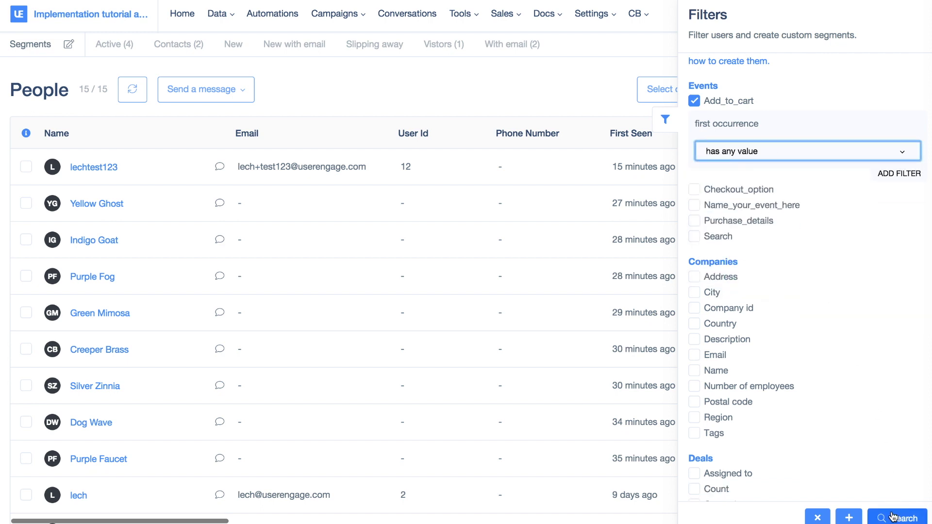
scroll(821, 301, "up", 1)
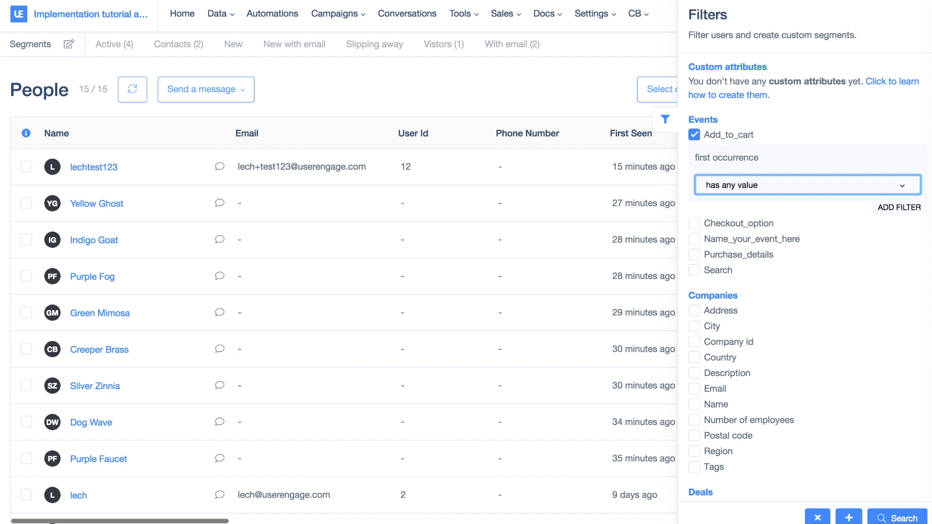
left_click(903, 519)
Remove the Add_to_cart event condition and look through the Companies, Deals and other filter groups.
scroll(734, 273, "up", 2)
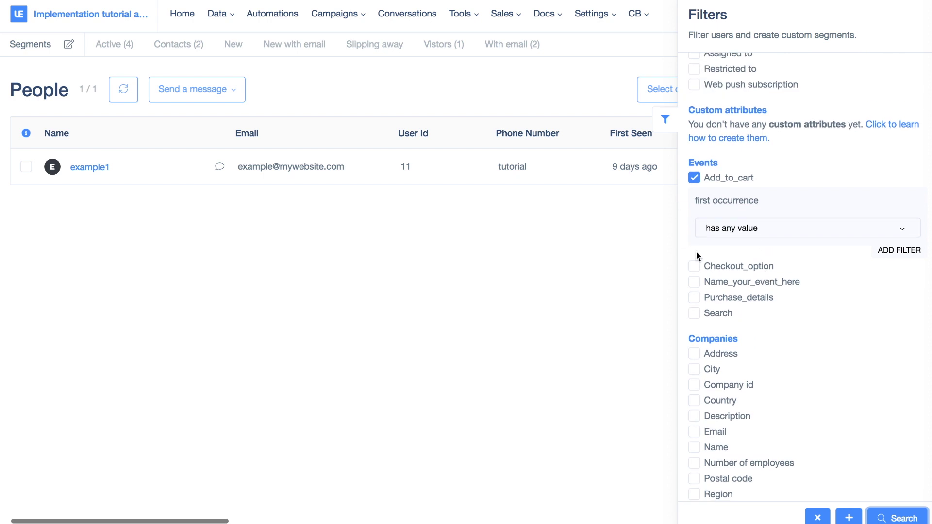
left_click(694, 178)
scroll(782, 194, "down", 8)
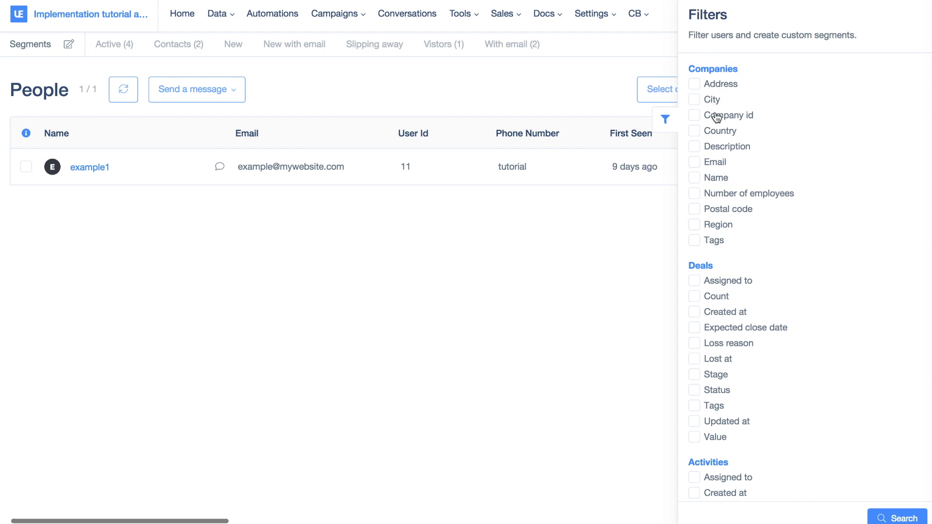
mouse_move(743, 208)
scroll(764, 203, "down", 10)
scroll(764, 203, "up", 5)
scroll(770, 254, "down", 14)
scroll(770, 254, "up", 7)
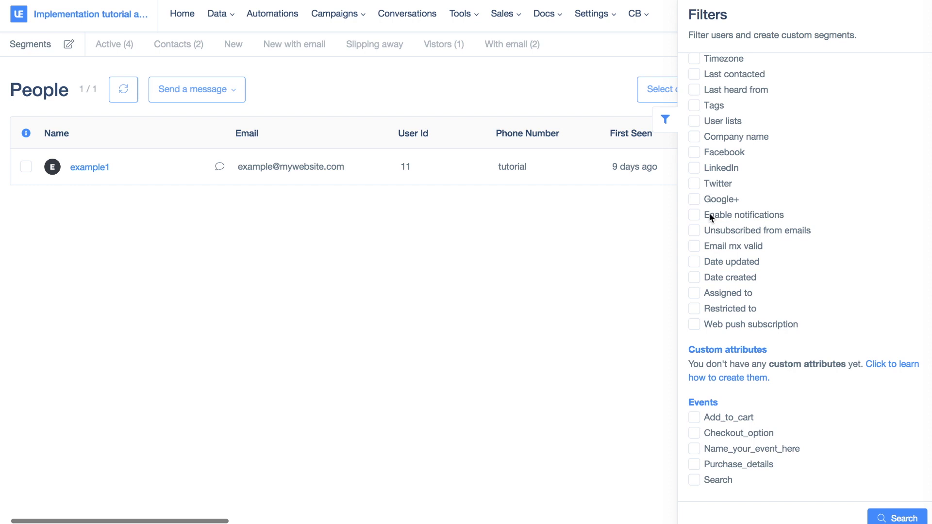
Add a Deals condition with Count greater than 1.
scroll(727, 183, "down", 10)
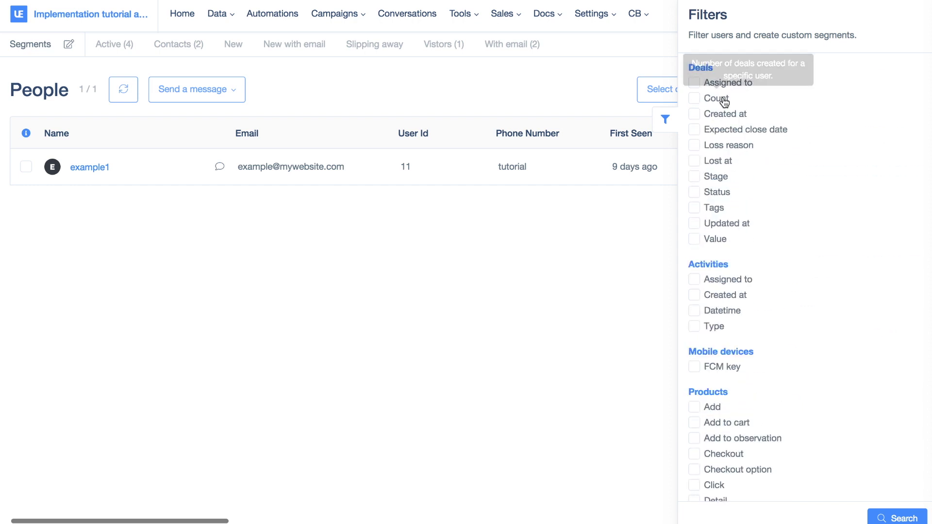
left_click(695, 98)
left_click(771, 135)
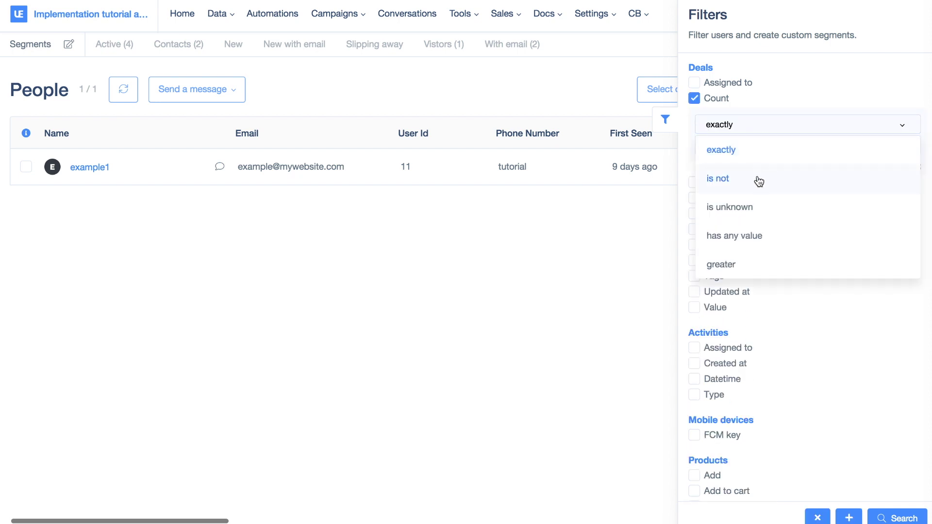
scroll(762, 228, "down", 1)
left_click(762, 228)
left_click(749, 146)
type("1")
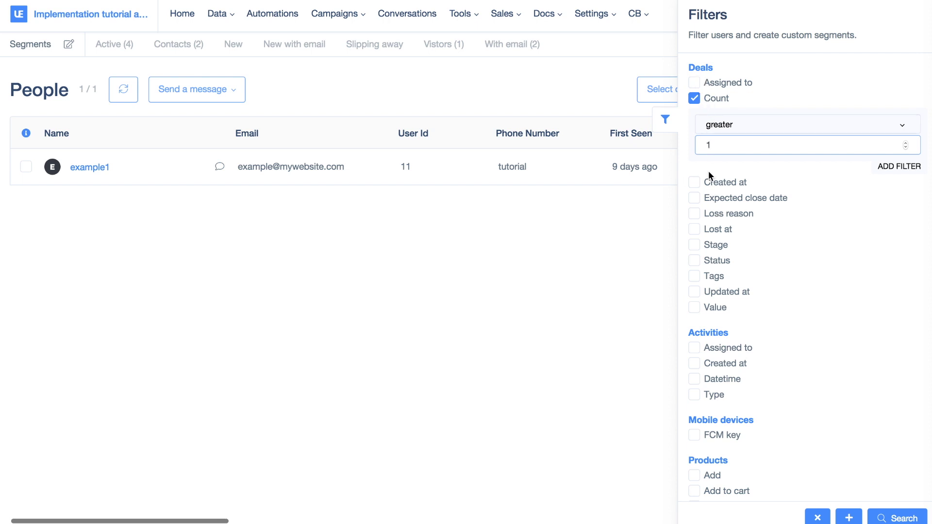
Look through the remaining filter groups down to Advanced, then clear all filters by refreshing the People list.
scroll(718, 301, "down", 3)
scroll(719, 301, "down", 2)
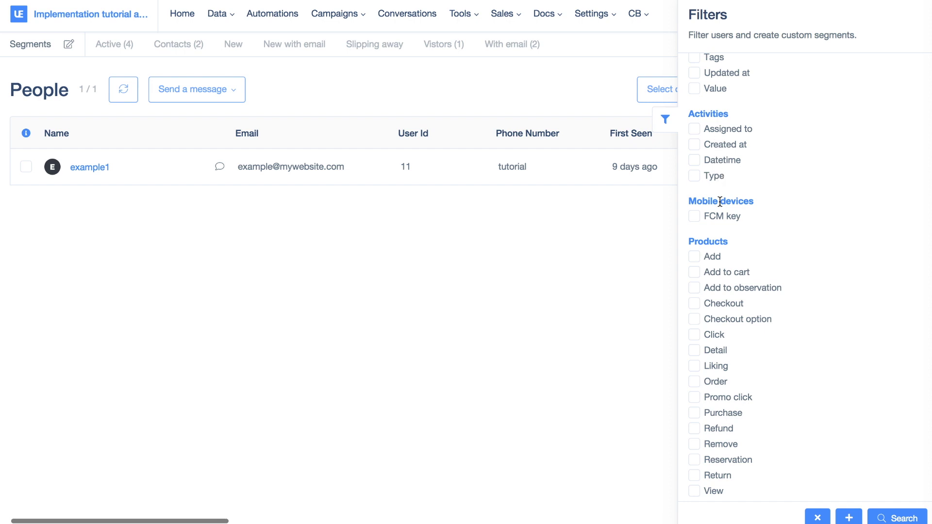
scroll(722, 204, "down", 3)
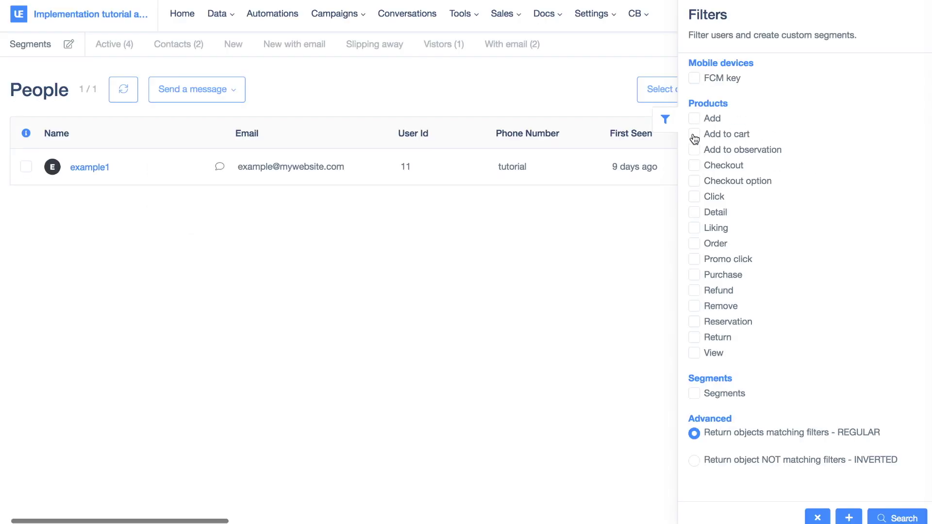
scroll(780, 183, "up", 10)
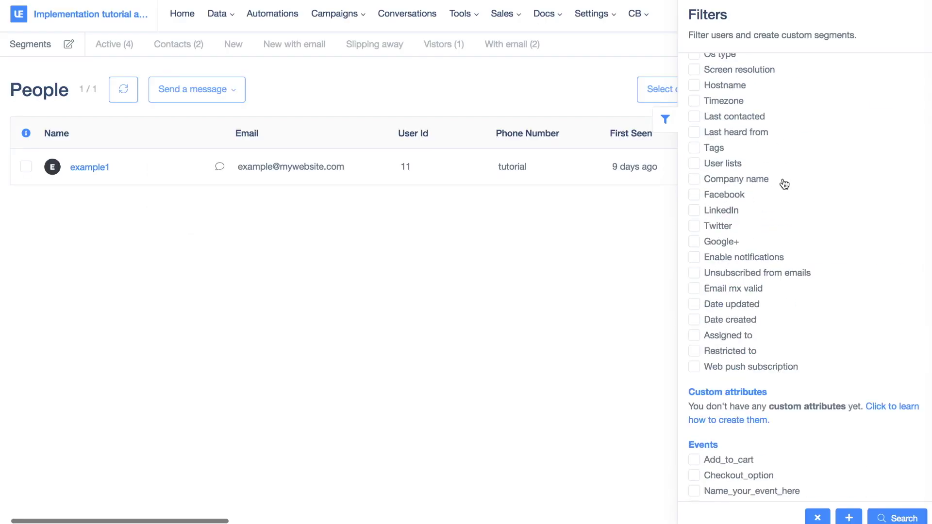
left_click(124, 89)
Filter the People list to users whose Add to cart product event has any value for first occurrence.
scroll(762, 177, "down", 10)
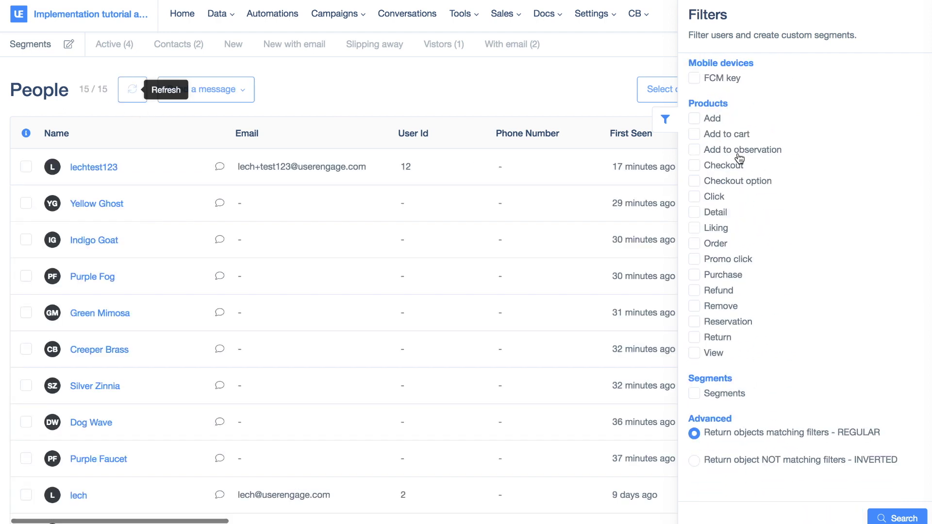
left_click(694, 137)
left_click(762, 162)
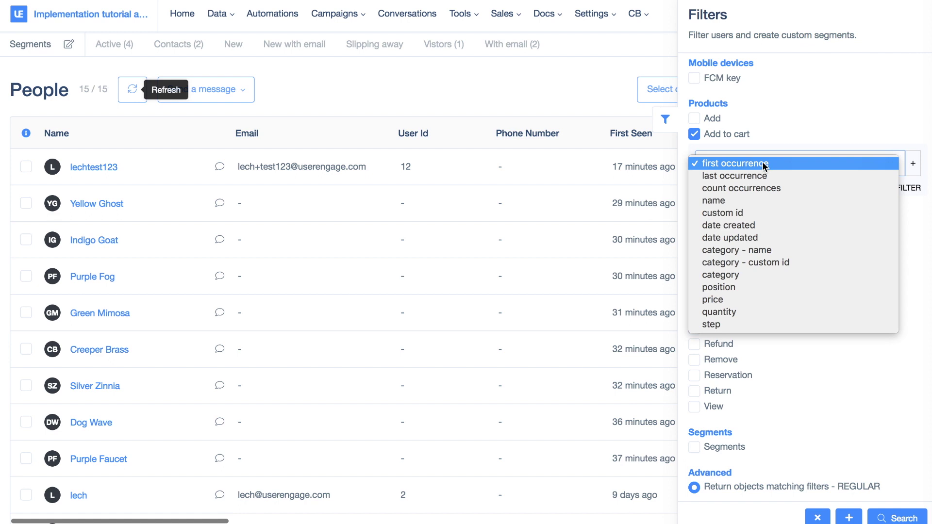
left_click(763, 165)
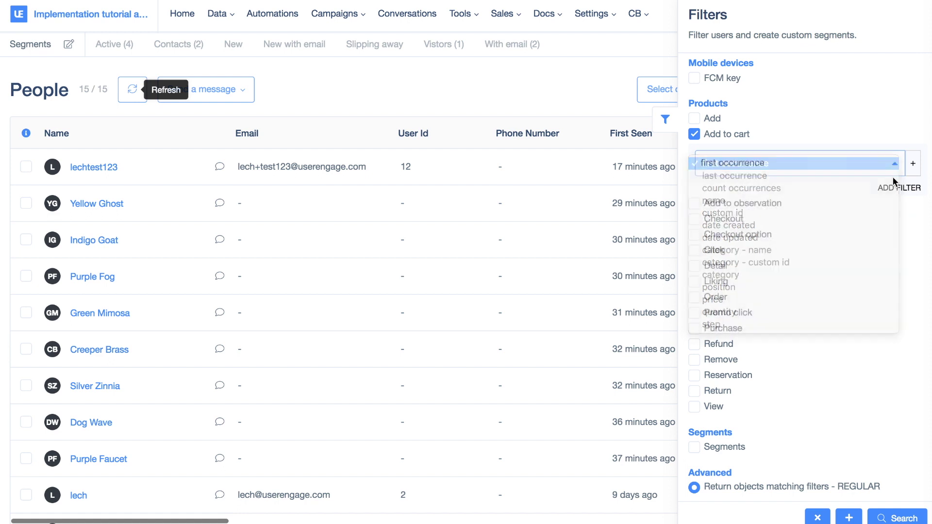
left_click(911, 163)
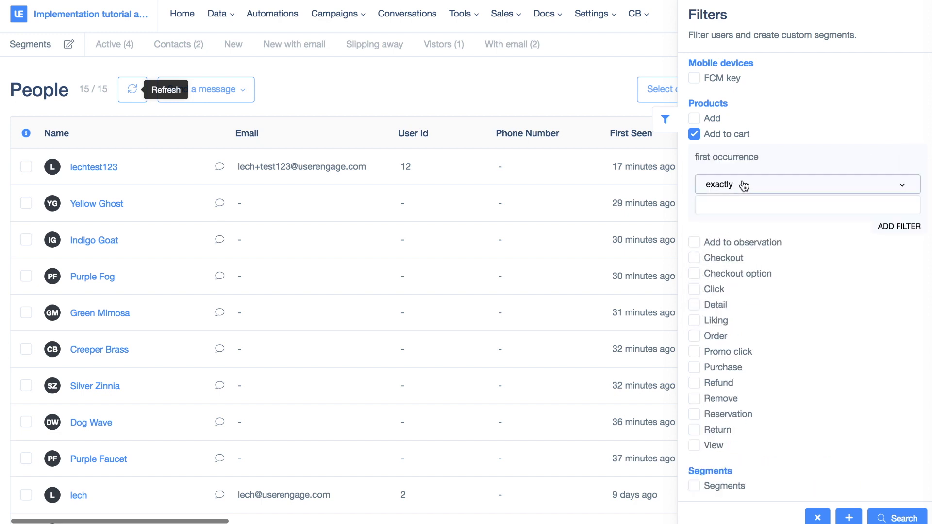
left_click(743, 184)
left_click(752, 295)
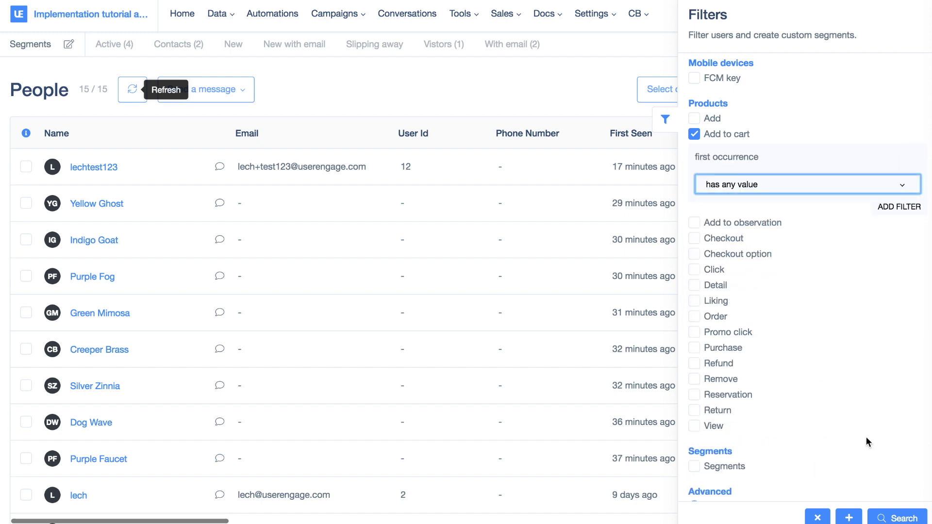
left_click(903, 517)
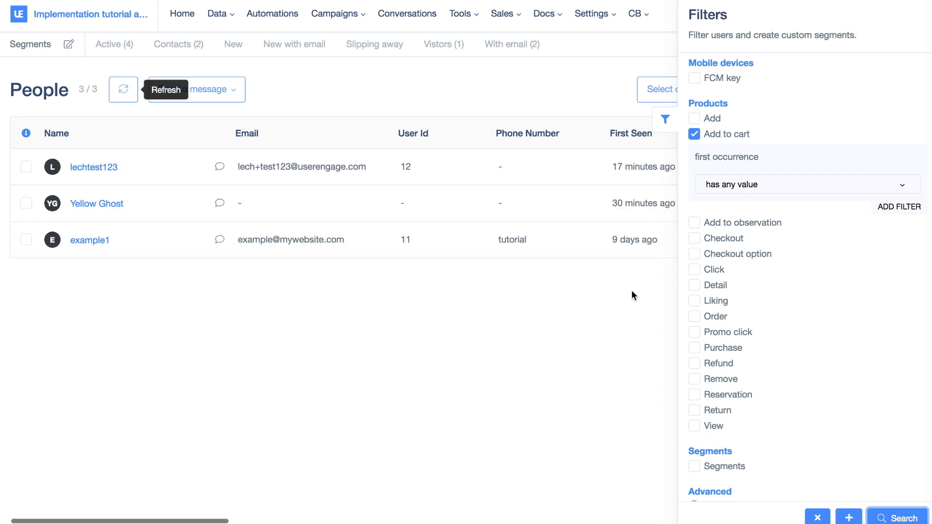
Examine the Add to cart product event on the first listed user's profile timeline and return to the filtered People list.
left_click(113, 169)
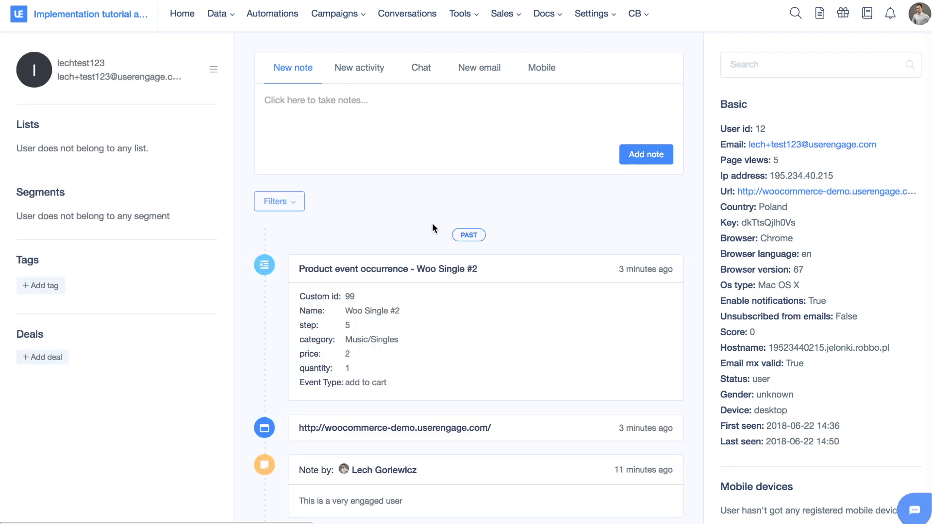
scroll(432, 226, "down", 3)
mouse_move(388, 276)
left_mouse_down()
mouse_move(346, 279)
mouse_move(389, 278)
left_mouse_up()
left_click(346, 279)
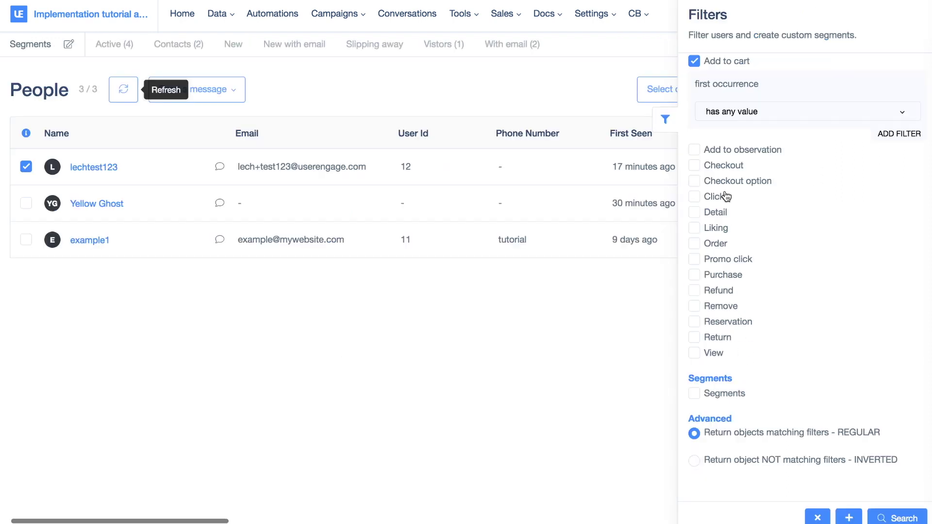
Remove the Add to cart condition, add it back with first occurrence has any value, and run the People search.
left_click(693, 62)
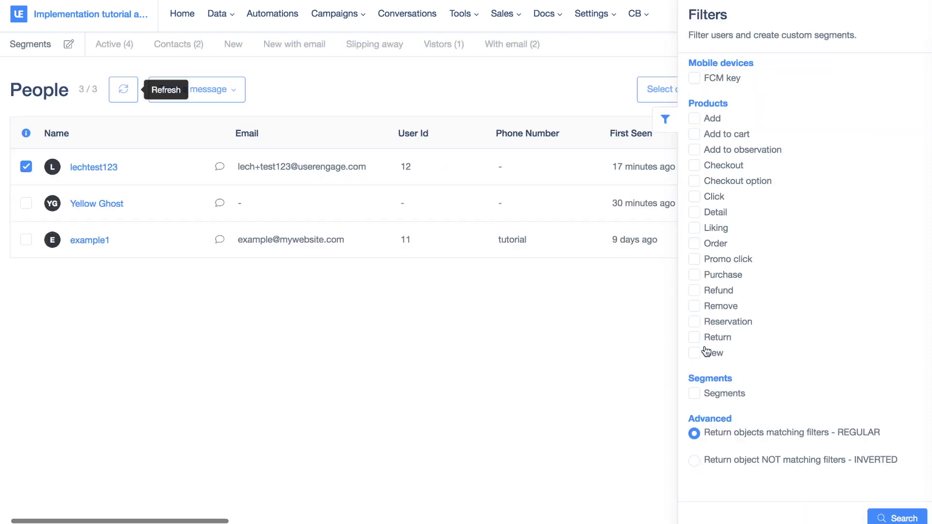
left_click(694, 133)
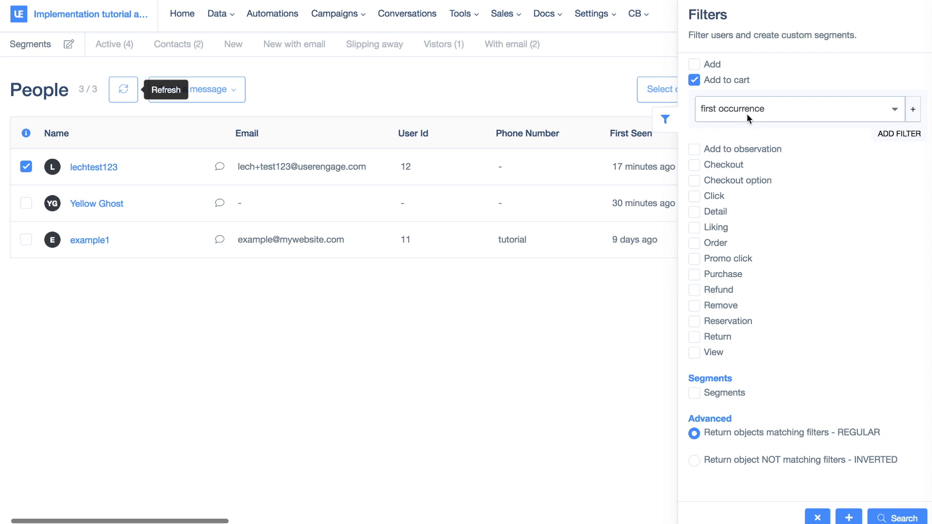
left_click(912, 197)
left_click(749, 219)
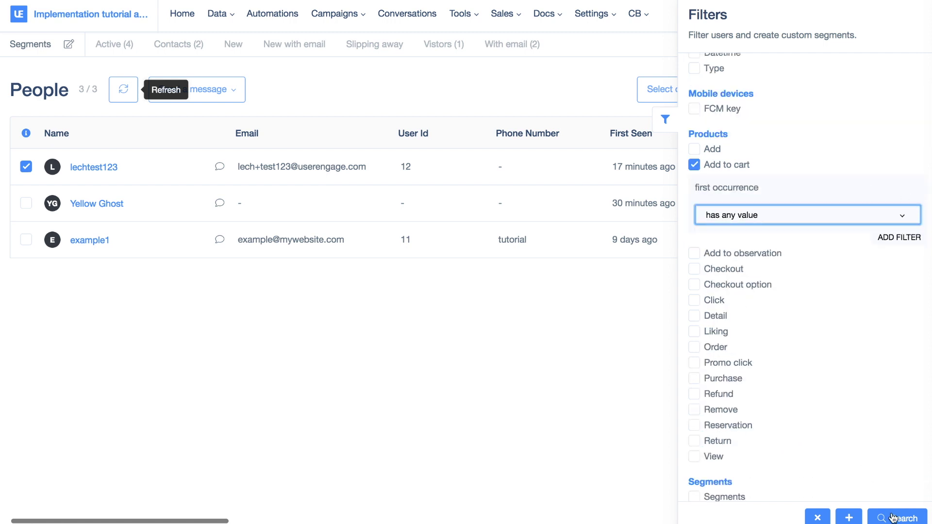
left_click(893, 517)
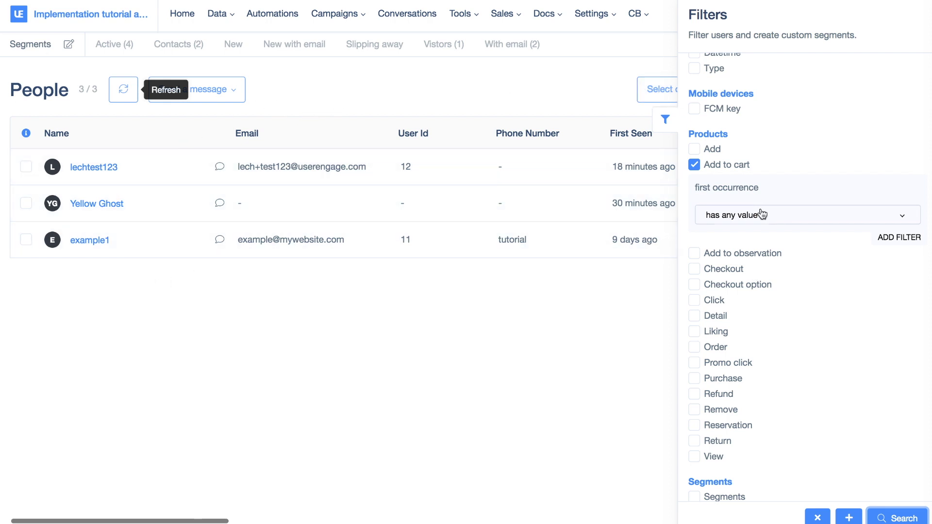
Save the filter as segment "Added something to cart" with description "Those users have added at least one product to cart".
scroll(762, 214, "down", 2)
left_click(848, 518)
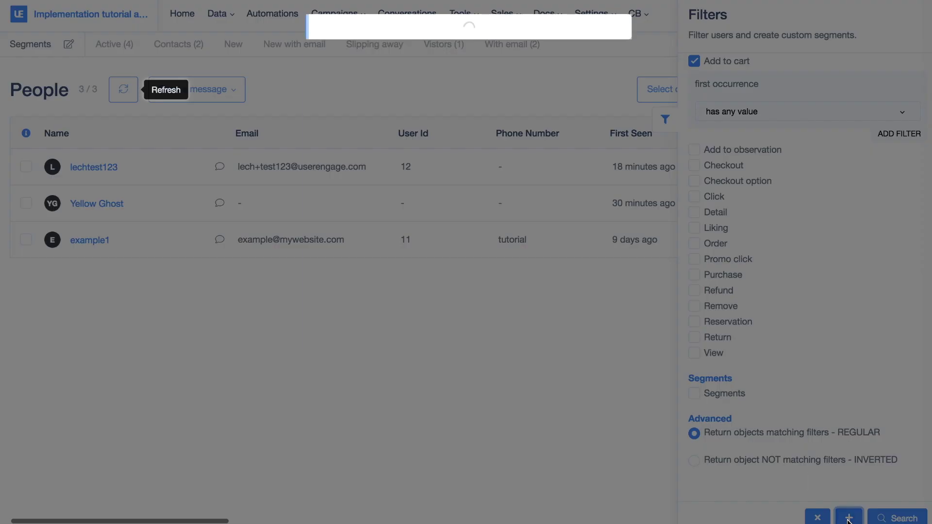
left_click(377, 91)
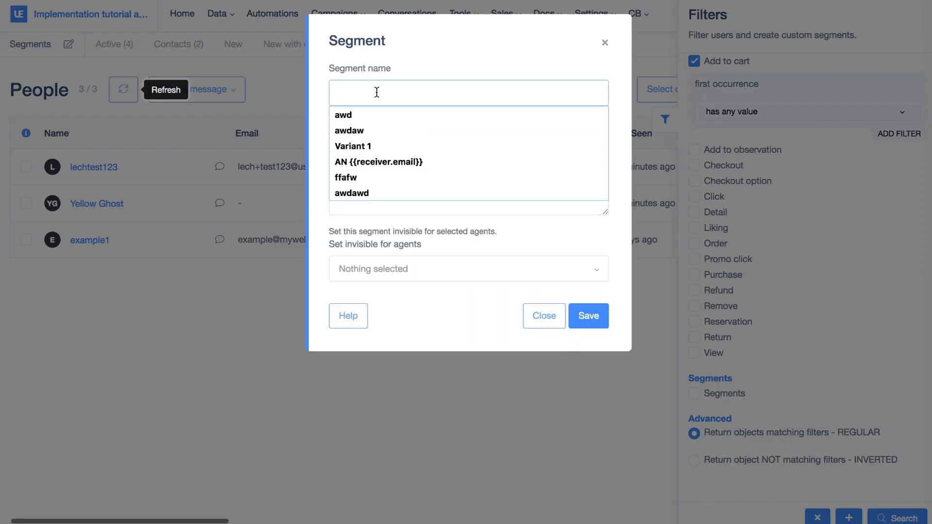
type("Added something to cart")
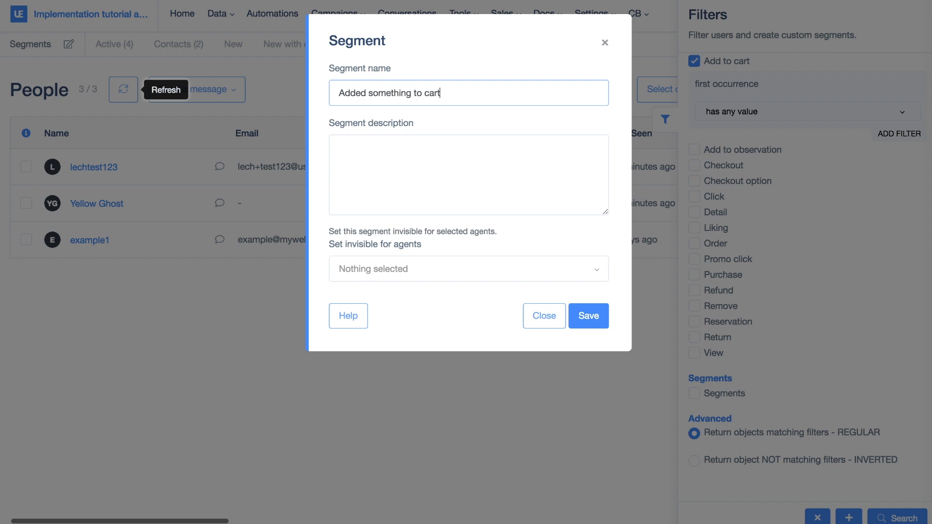
left_click(370, 145)
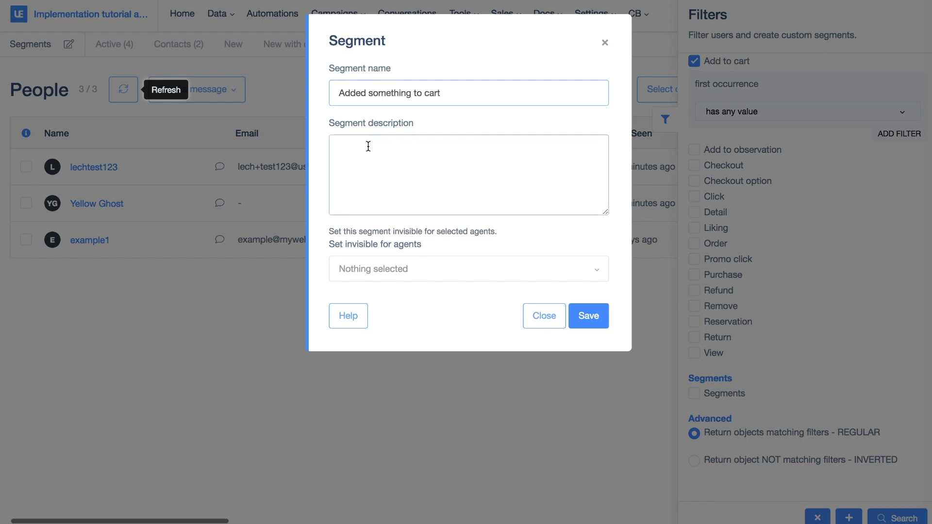
type("Those users have added at ")
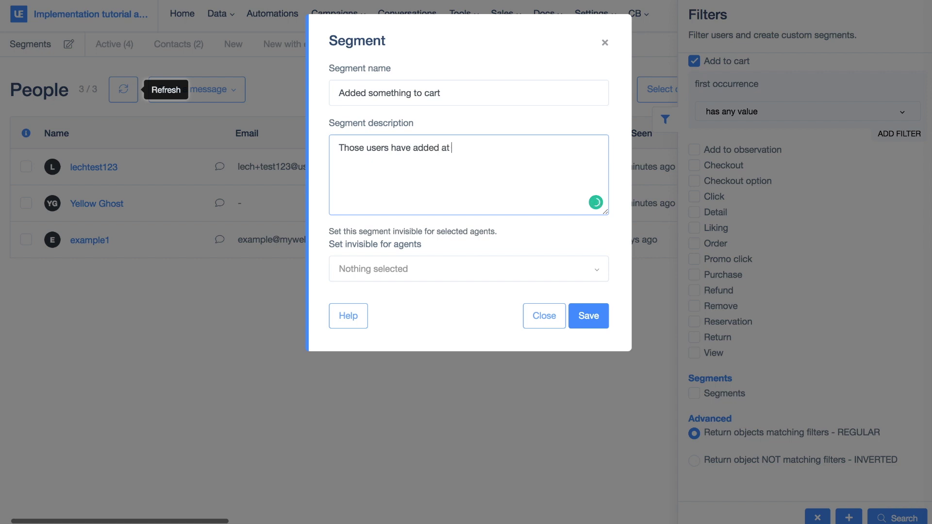
type("least one product to cart")
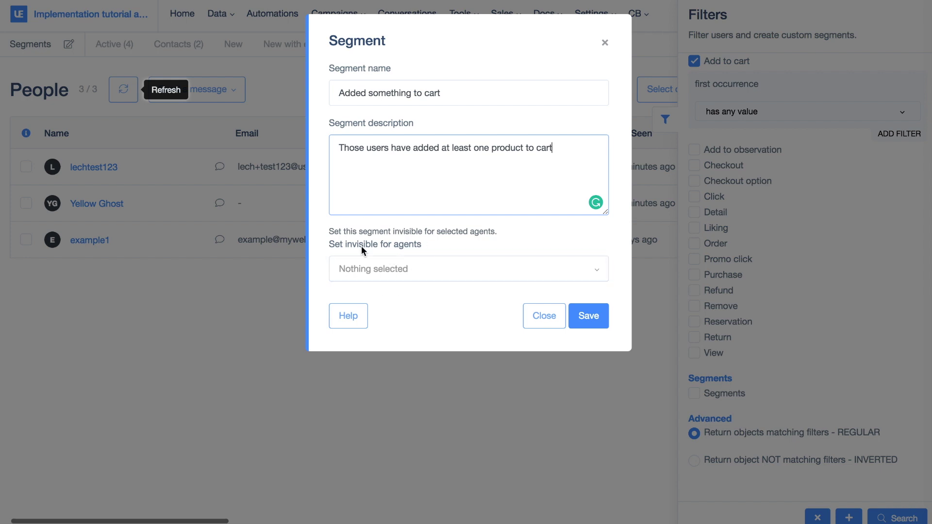
left_click(588, 319)
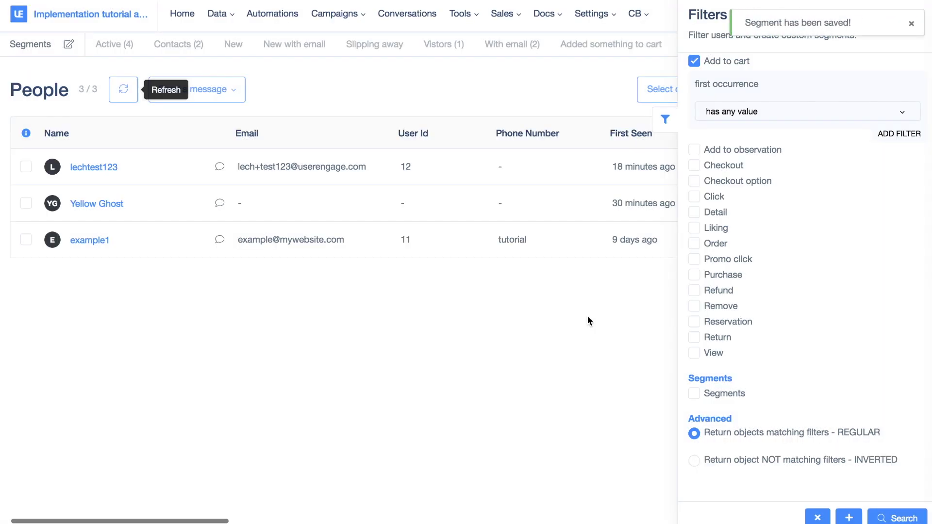
Clear the People filters by refreshing the list, view the "Added something to cart" segment, and hide the filters.
left_click(123, 89)
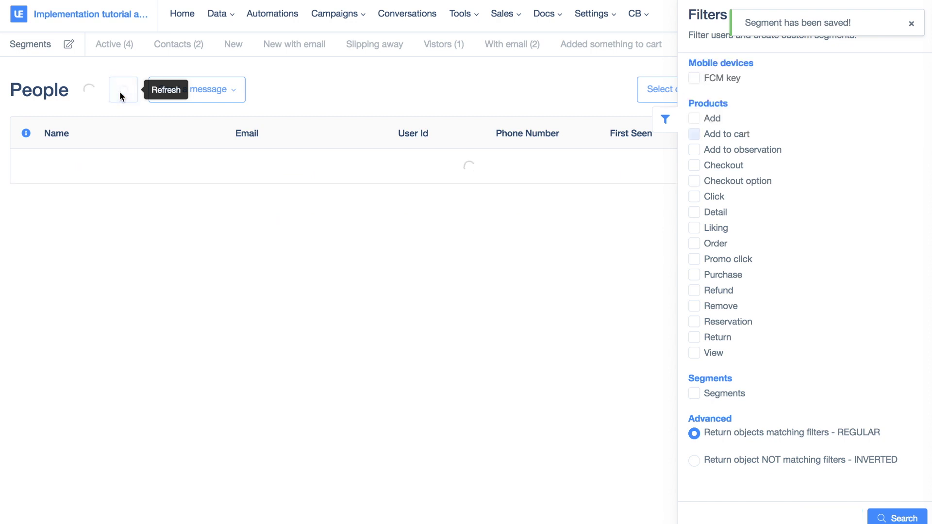
left_click(665, 119)
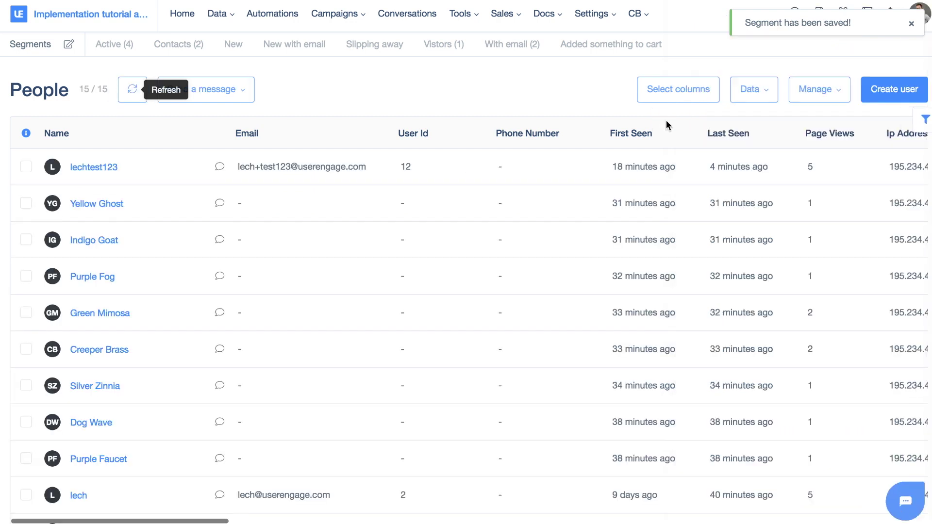
left_click(599, 48)
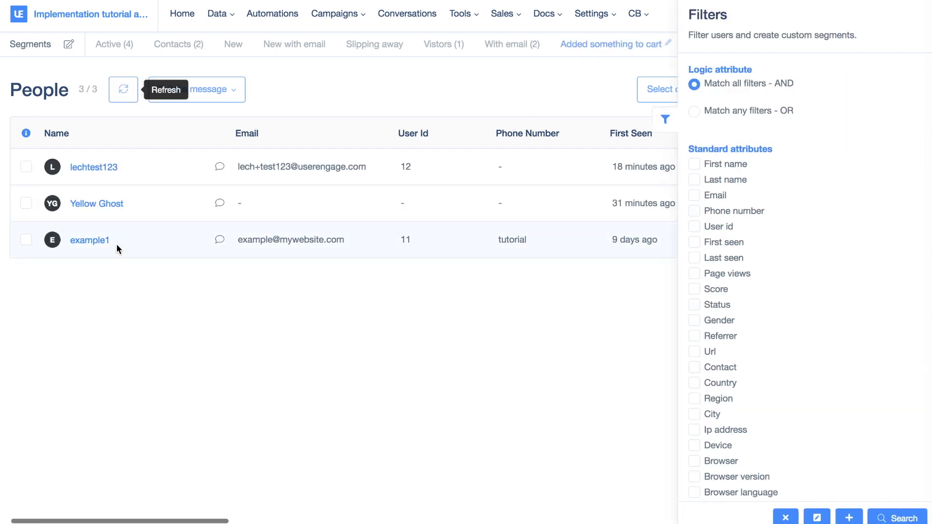
left_click(169, 150)
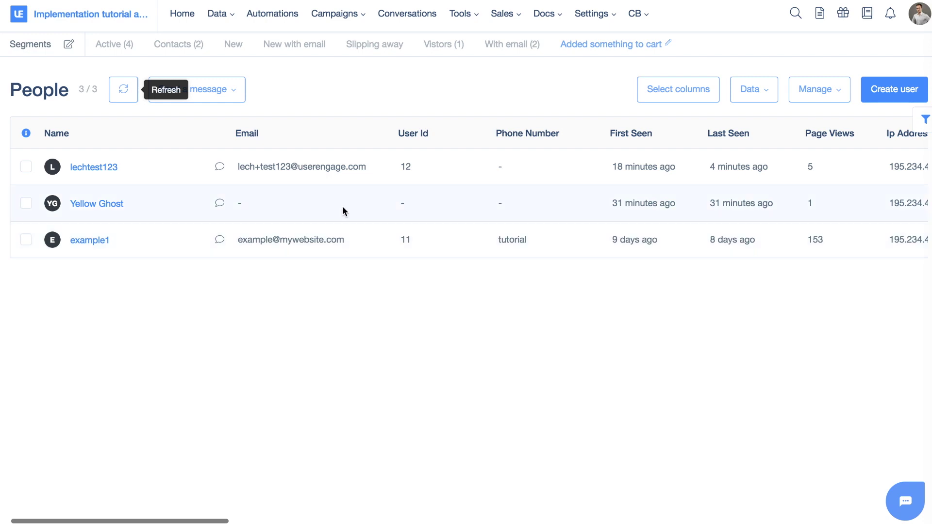
Return to the unfiltered People list, and in the Userengage Woocommerce Demo shop add Woo Single #2 to the cart.
left_click(790, 52)
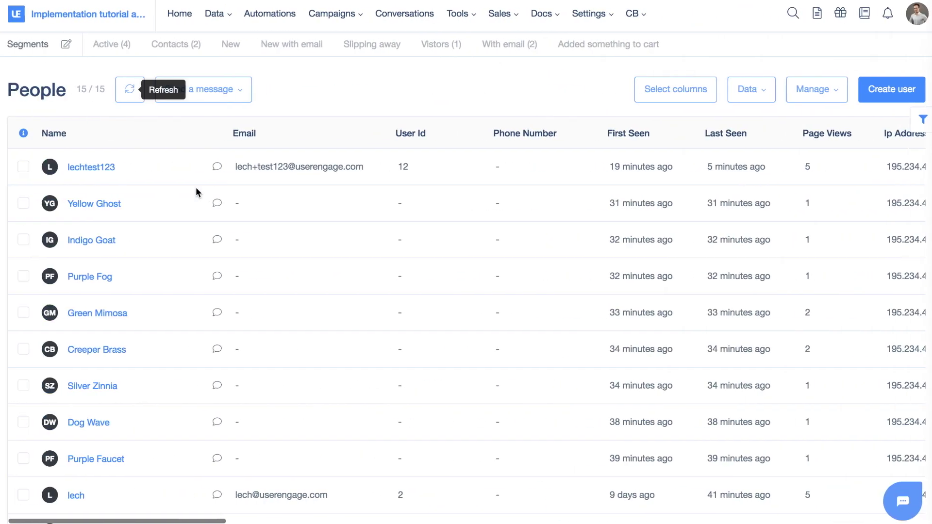
left_click(133, 90)
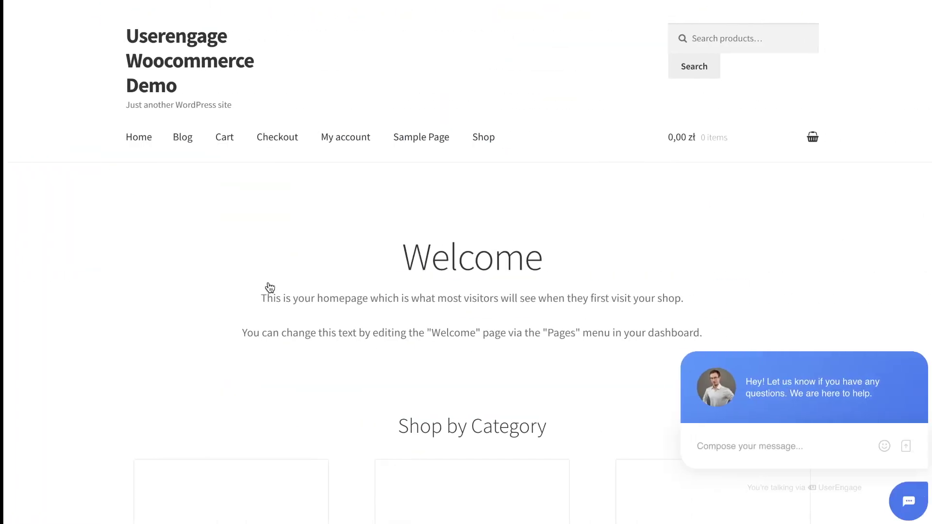
scroll(281, 291, "down", 15)
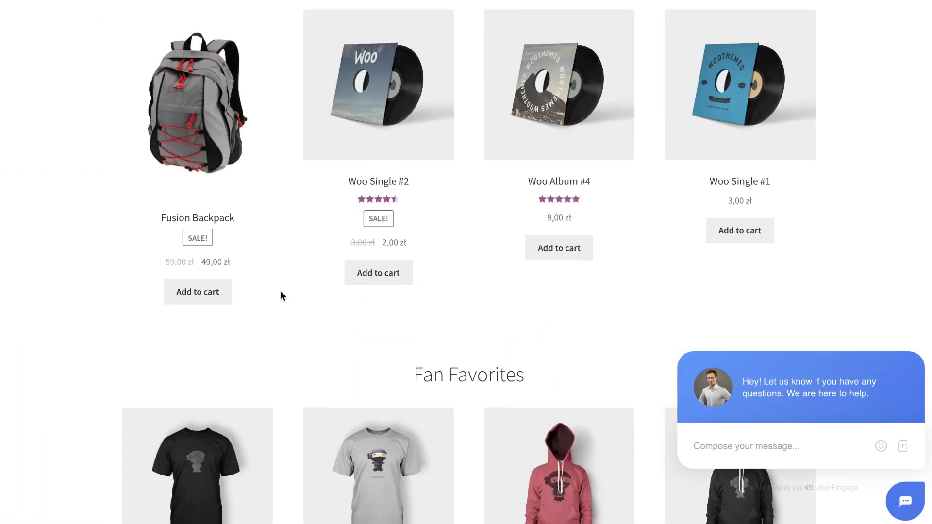
left_click(391, 282)
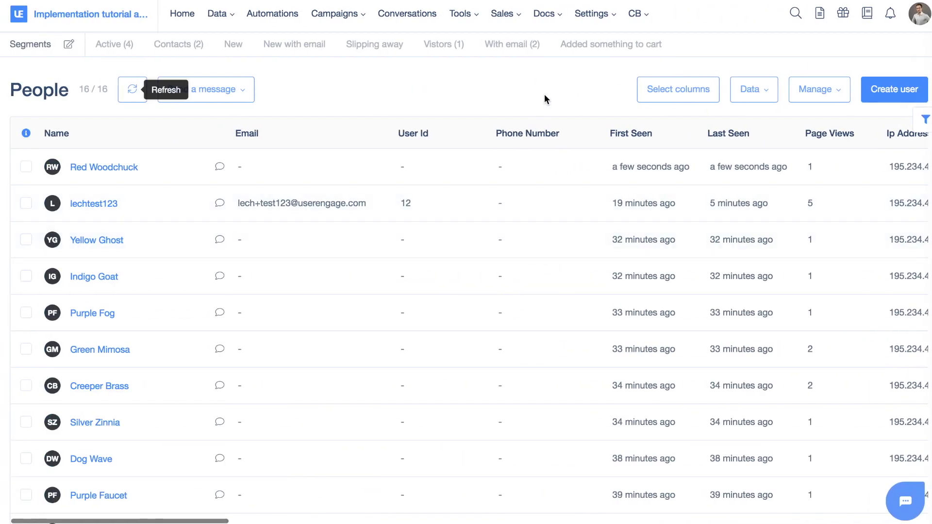
Reopen the "Added something to cart" segment and examine its members and its Add to cart filter condition.
left_click(585, 45)
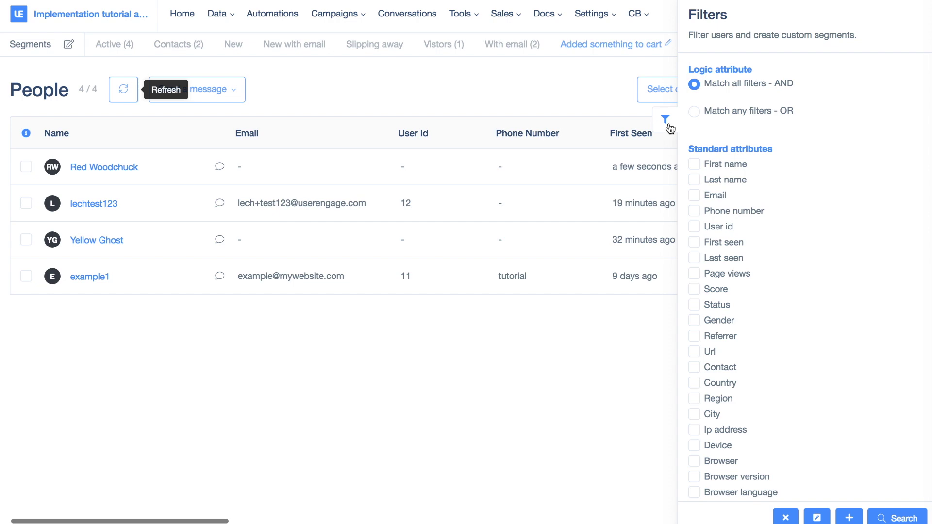
scroll(779, 160, "down", 15)
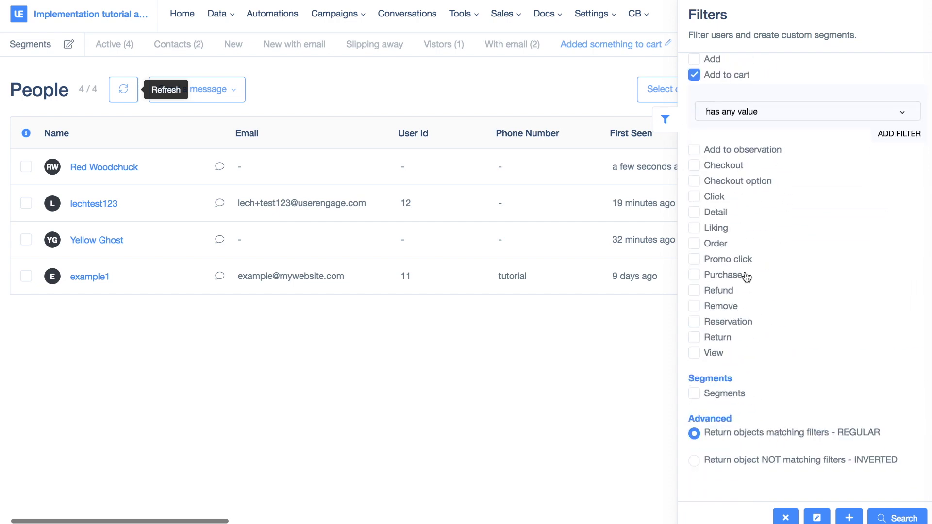
left_click(820, 519)
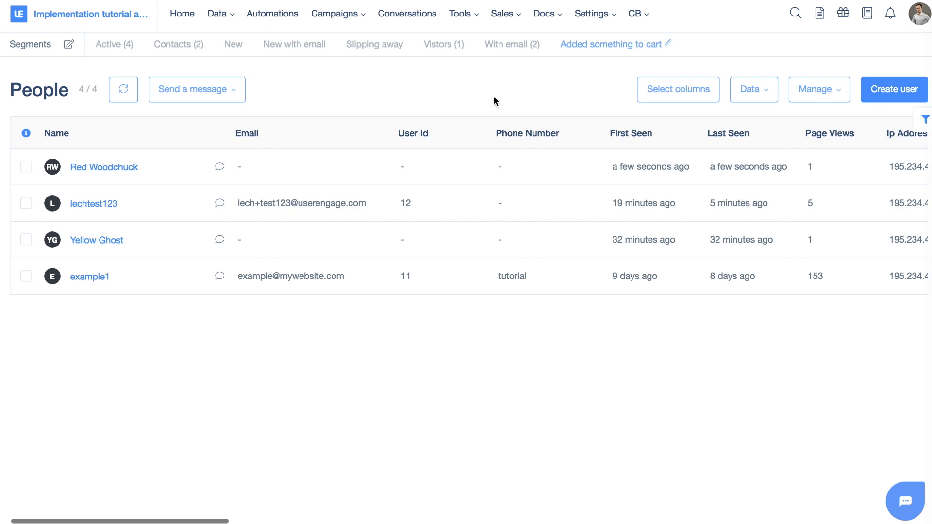
Go to the Companies list and start a new company named "Example company".
mouse_move(224, 31)
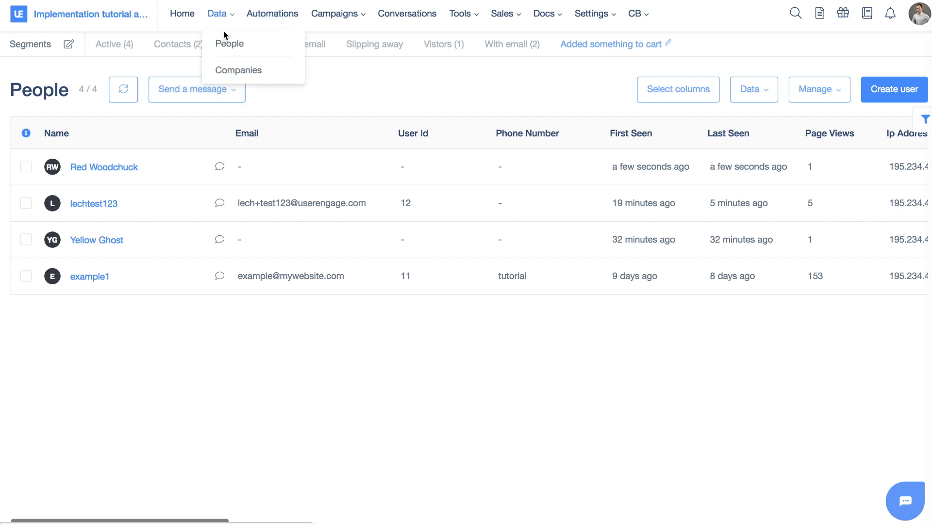
left_click(238, 72)
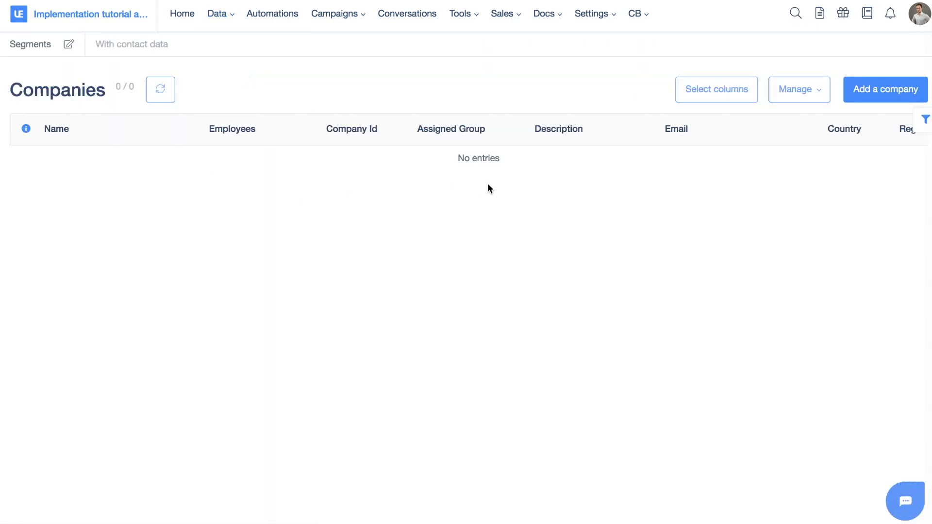
left_click(898, 97)
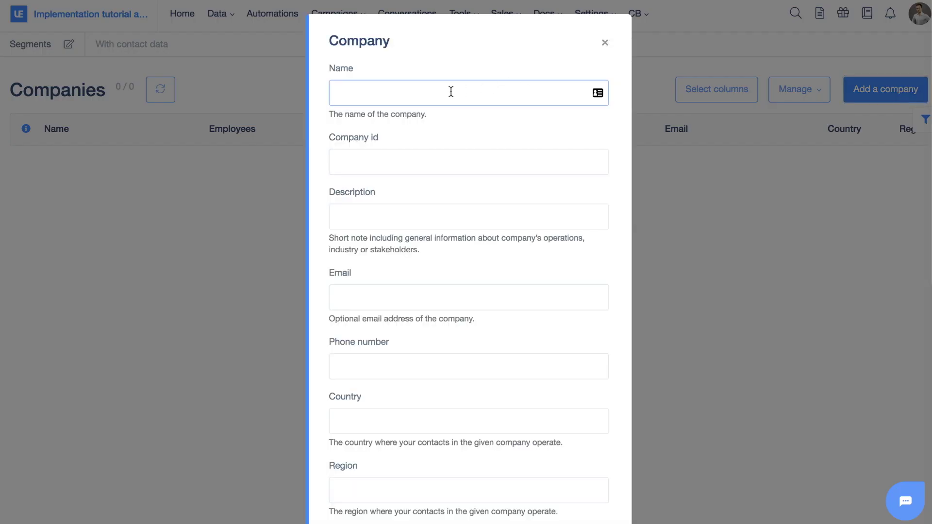
left_click(414, 93)
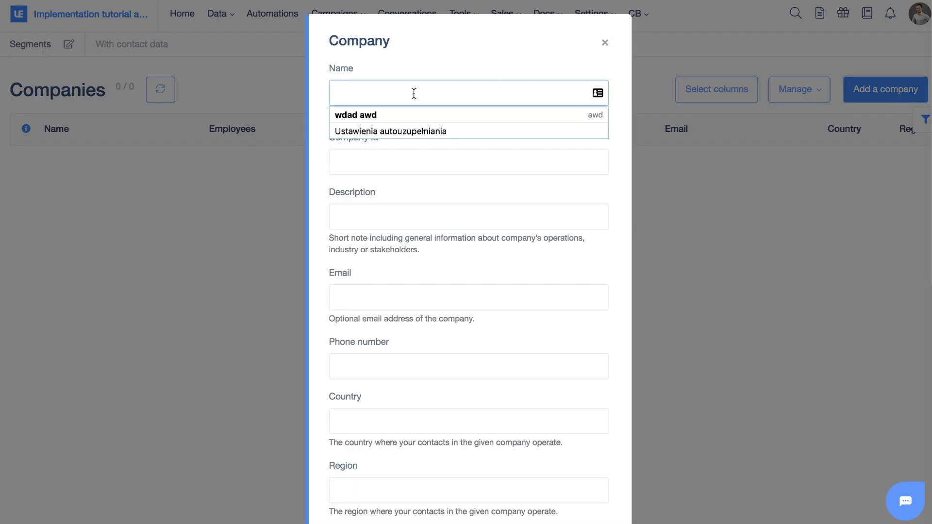
type("Eampl")
key("BackSpace")
key("BackSpace")
key("BackSpace")
key("BackSpace")
type("xample company")
key("Tab")
scroll(418, 144, "down", 2)
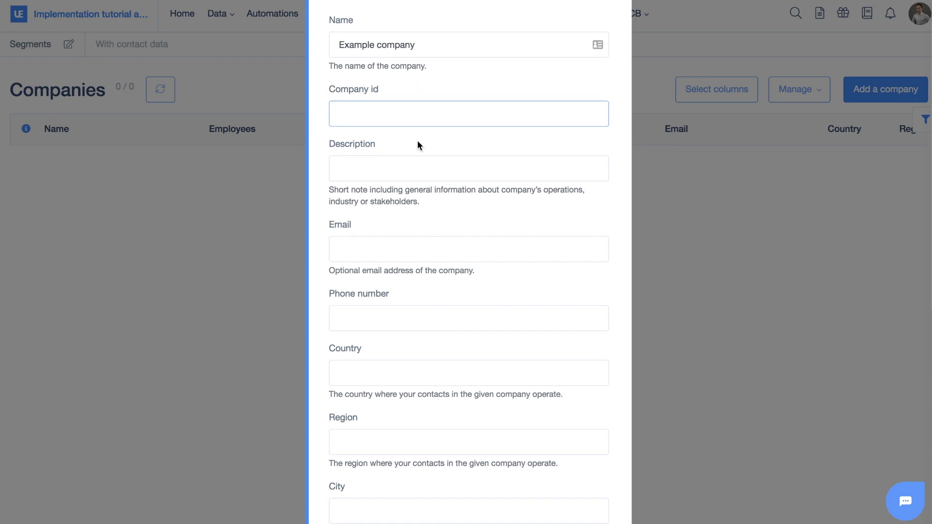
Save the new company with its remaining fields left as they are, and open its profile from the refreshed Companies list.
scroll(404, 114, "down", 3)
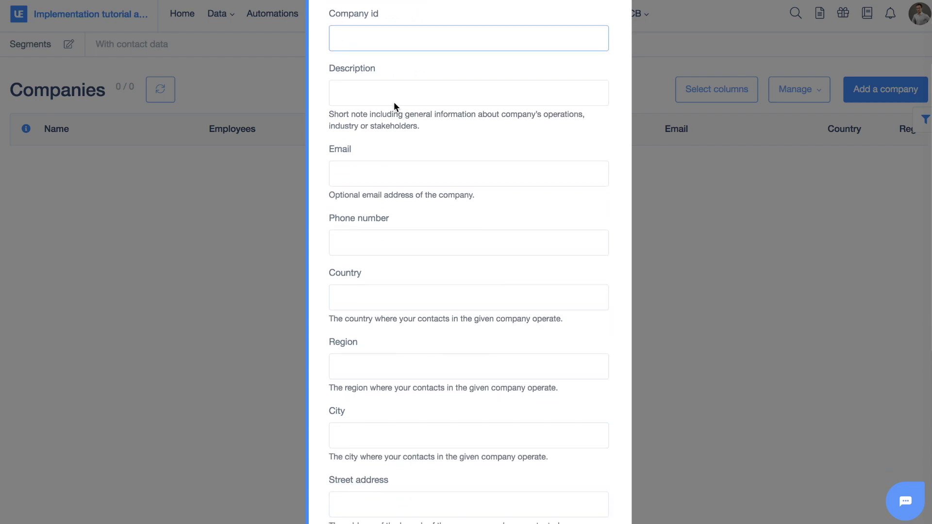
scroll(386, 126, "down", 7)
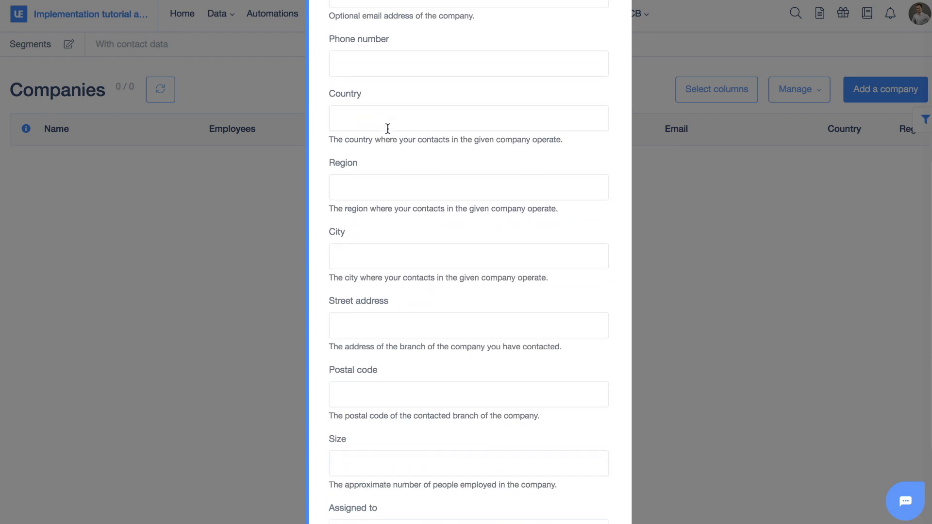
scroll(388, 129, "down", 6)
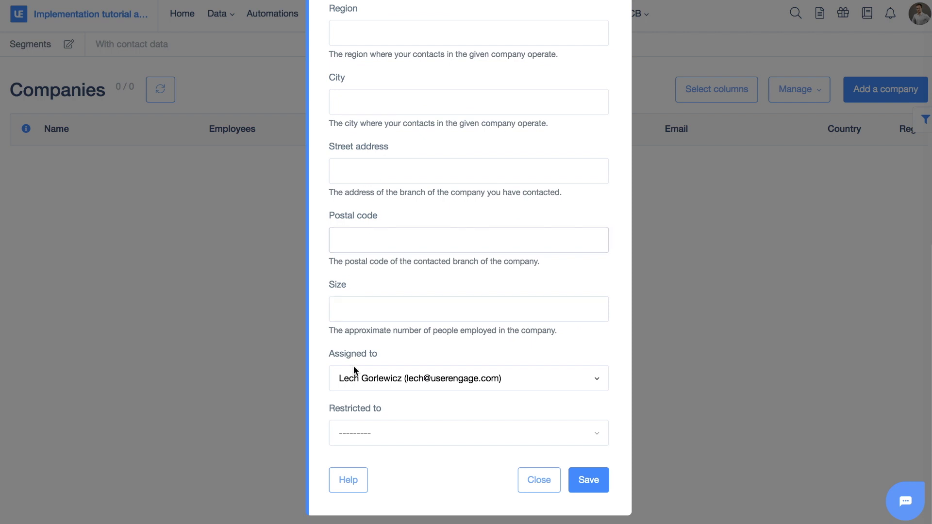
left_click(587, 482)
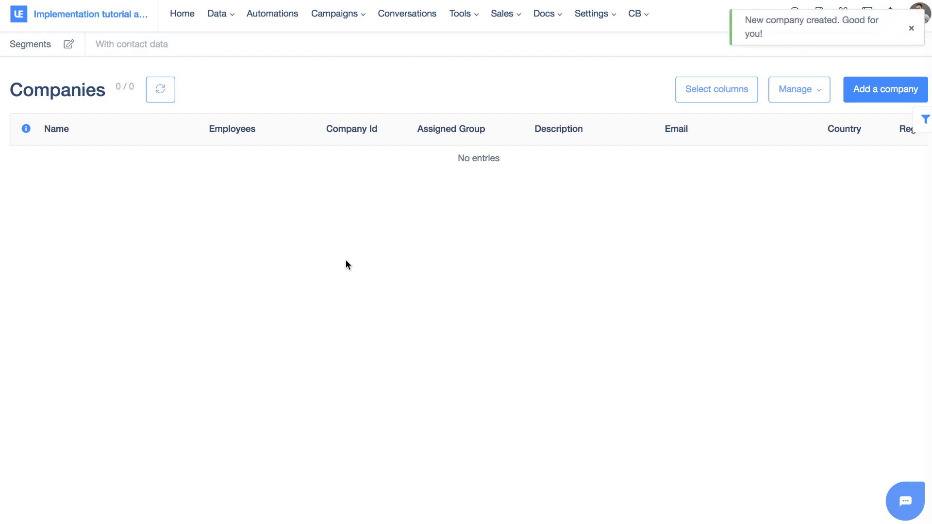
left_click(163, 83)
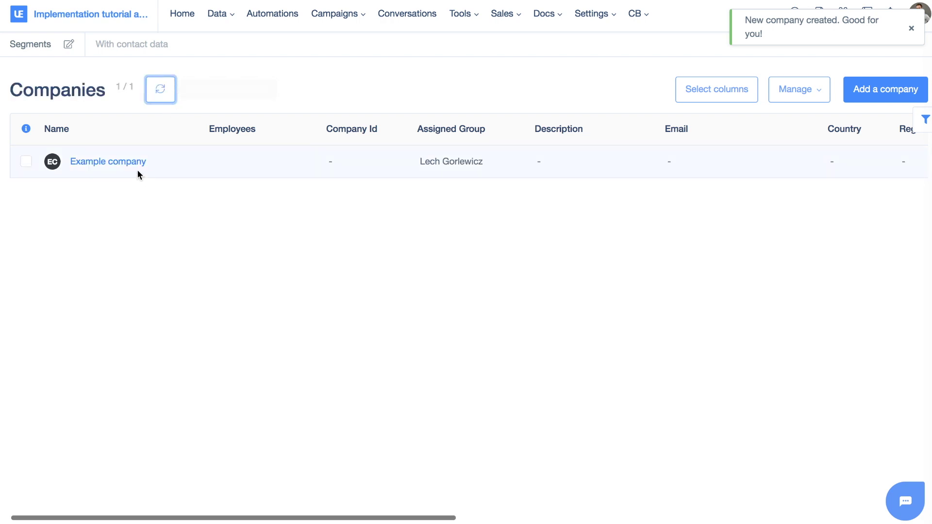
left_click(117, 165)
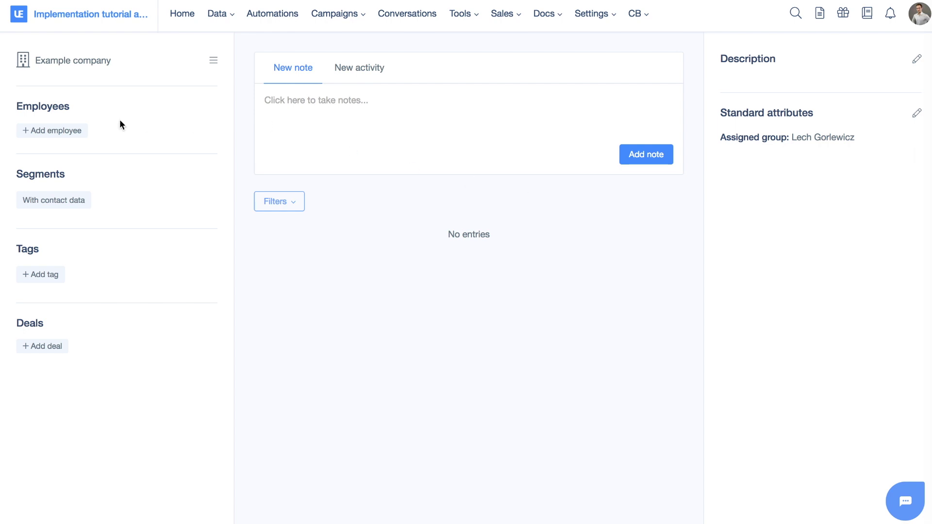
Add the existing test user, found by searching on the first name, as an employee of Example company.
left_click(74, 128)
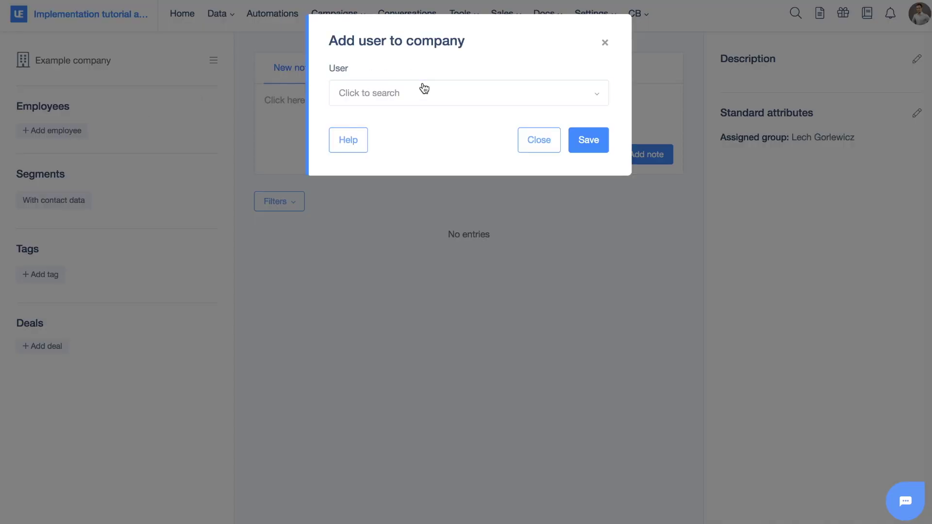
left_click(425, 93)
type("lech")
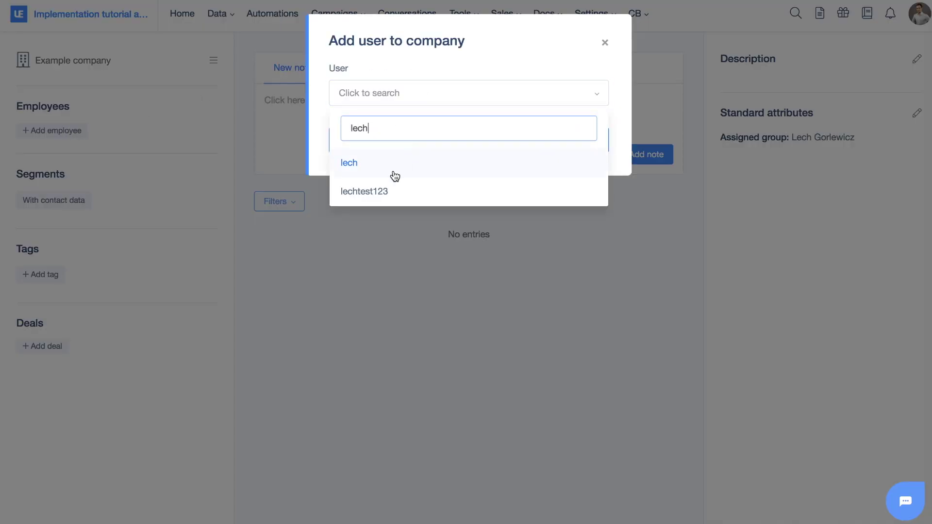
left_click(393, 194)
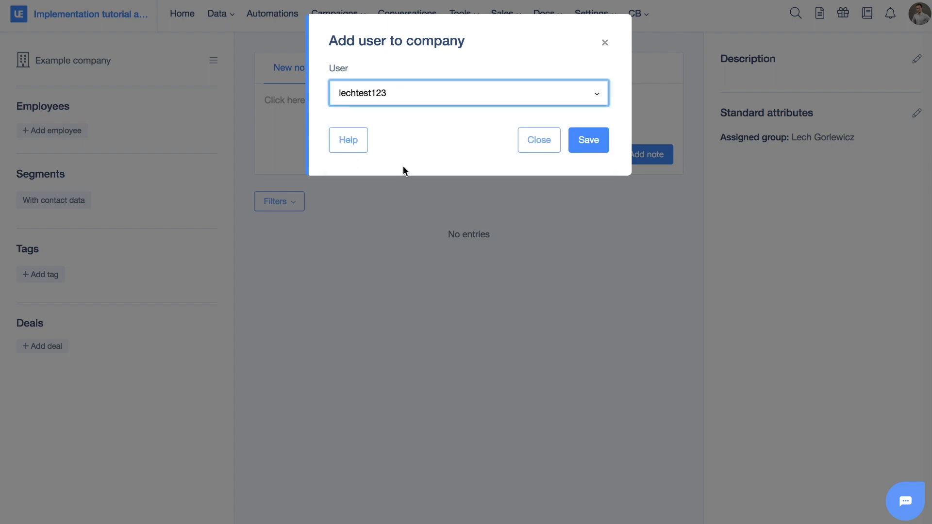
left_click(582, 145)
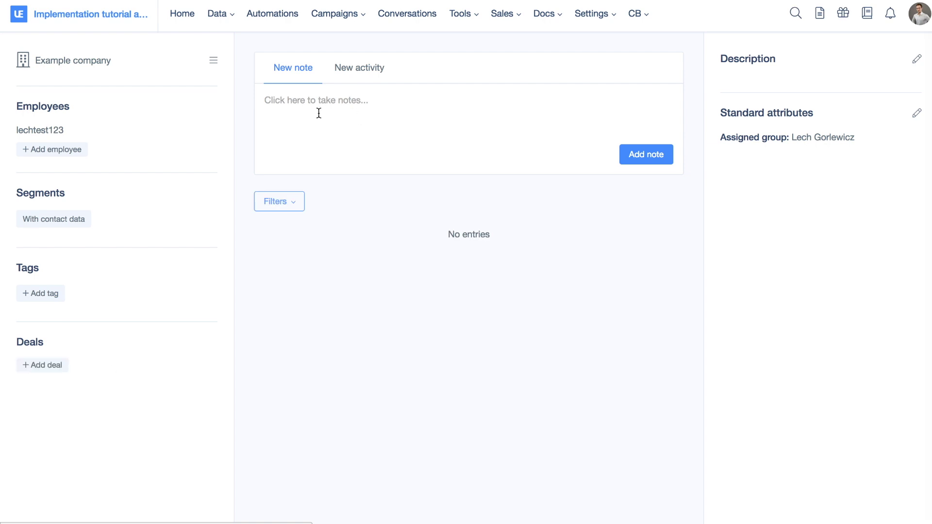
View the new employee's profile with its company link, and return to Example company to review its standard attributes.
left_click(39, 130)
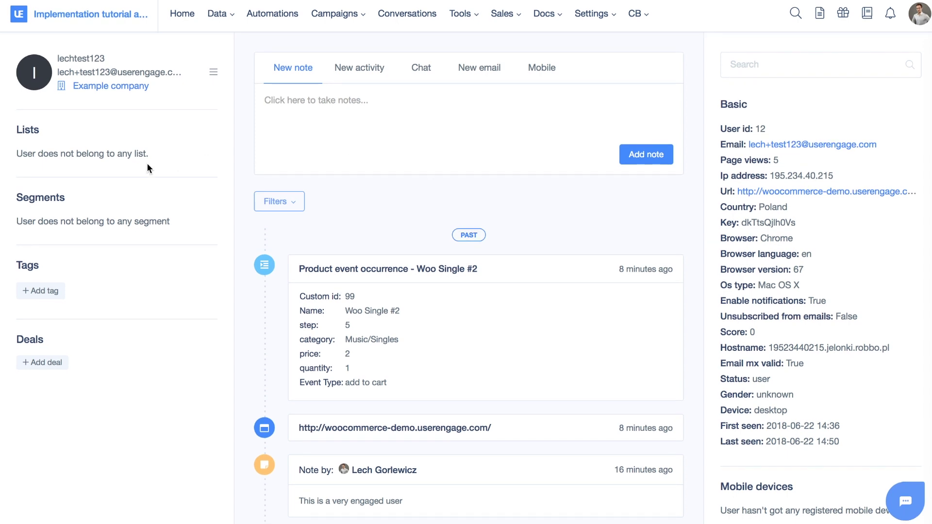
left_click(110, 86)
mouse_move(748, 140)
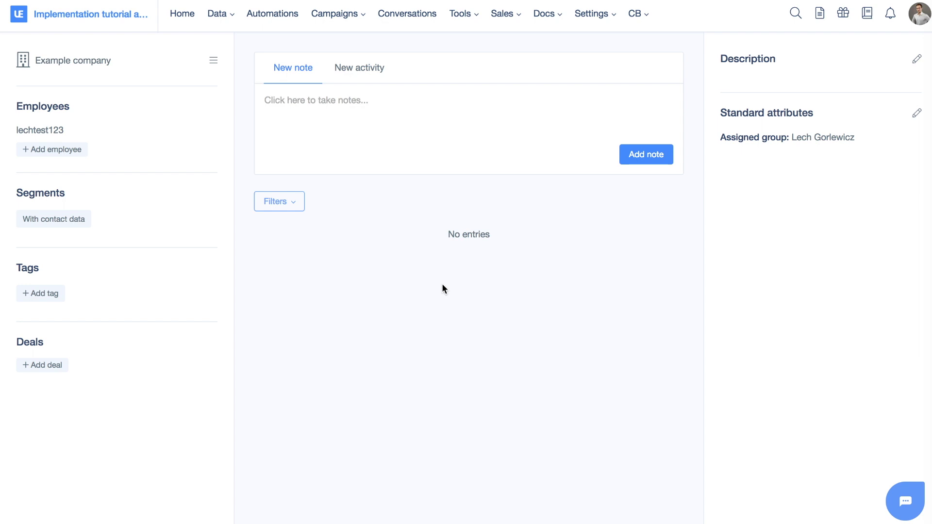
In the main settings' client attributes, start a custom attribute named "role_in_company" with value type string.
left_click(592, 14)
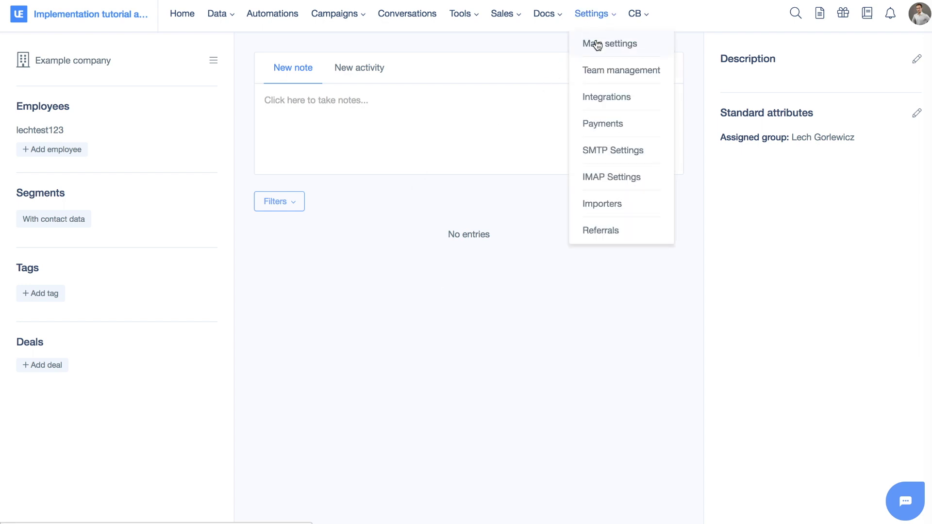
left_click(597, 45)
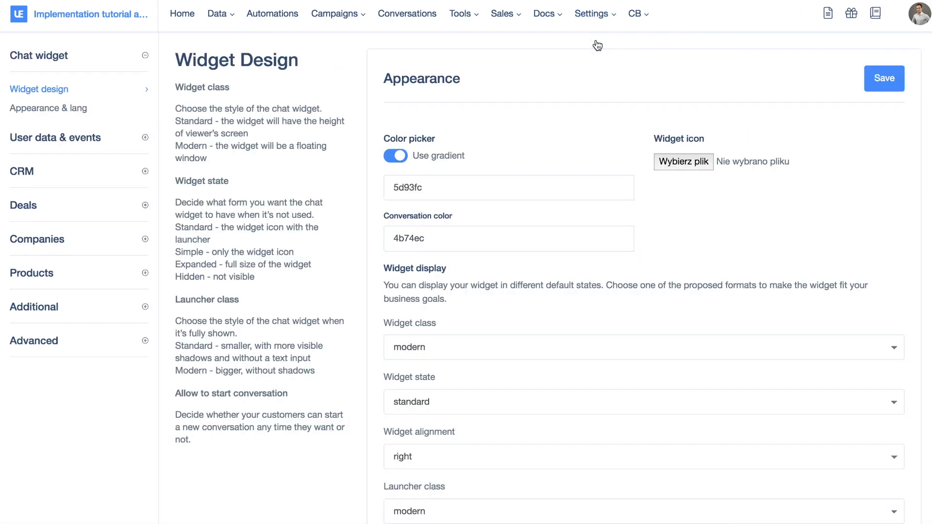
left_click(78, 141)
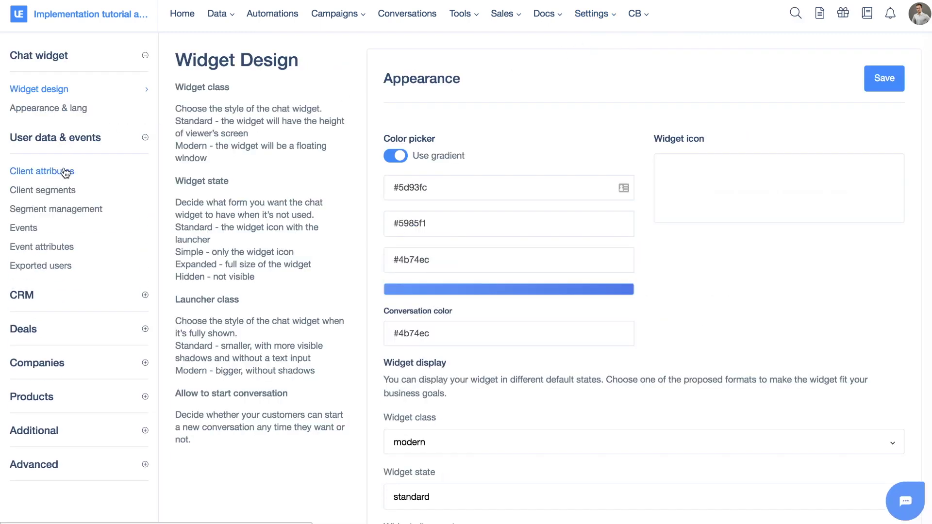
left_click(65, 173)
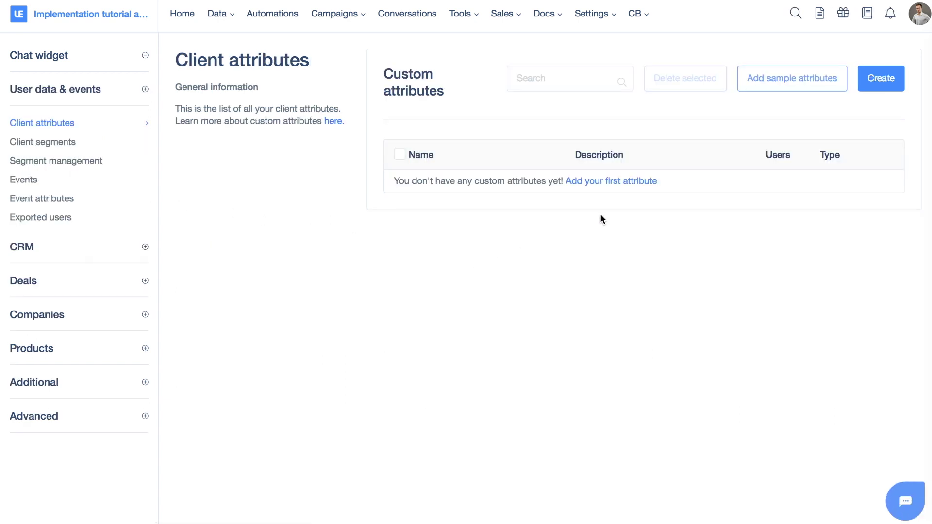
left_click(593, 187)
left_click(473, 162)
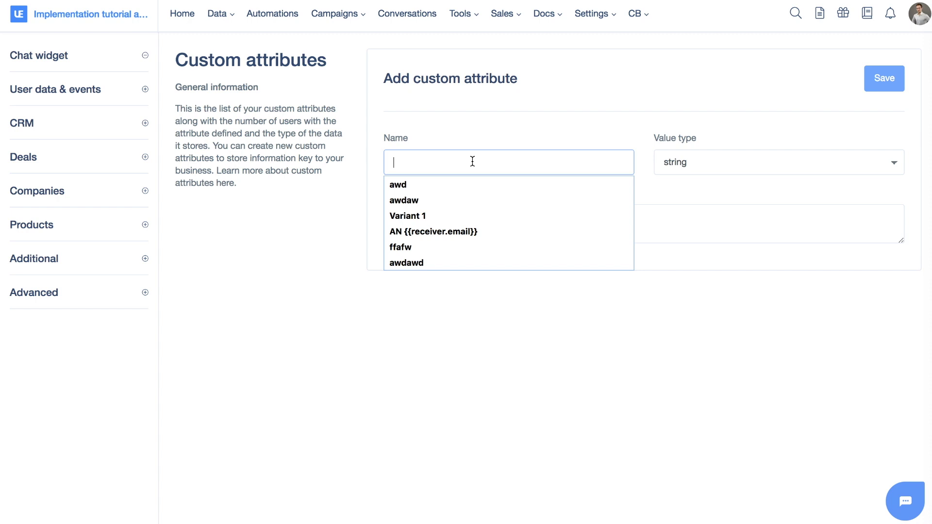
type("role_in_company")
left_click(769, 161)
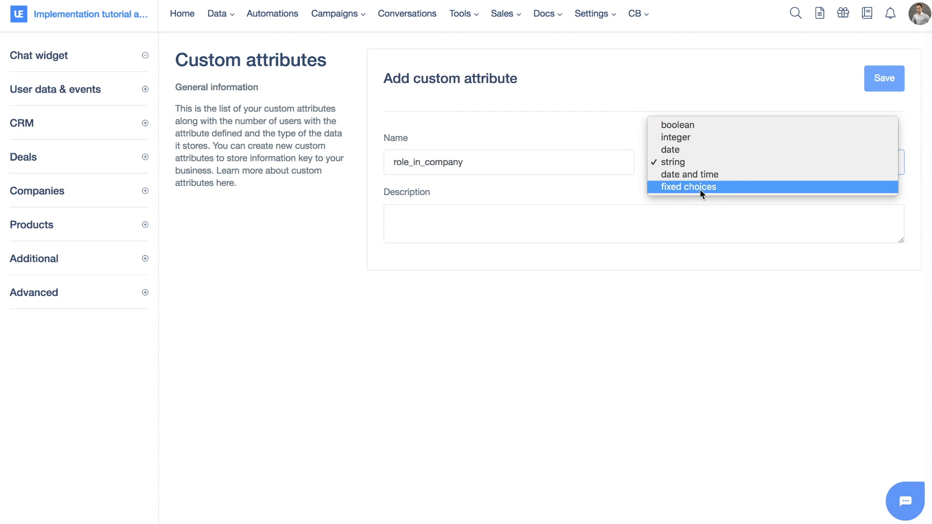
left_click(687, 163)
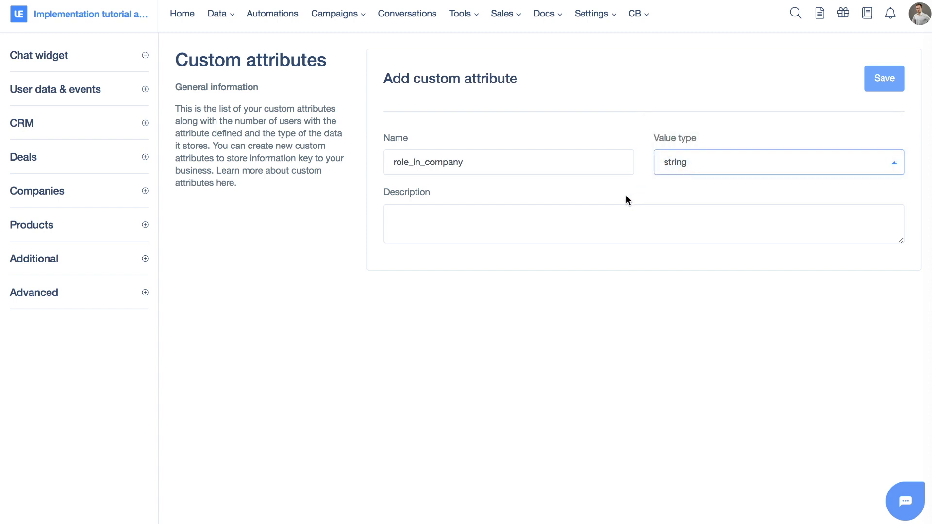
Describe the attribute as "this is an attribute that tells us what is the role of the user inside the company." and save it.
left_click(607, 217)
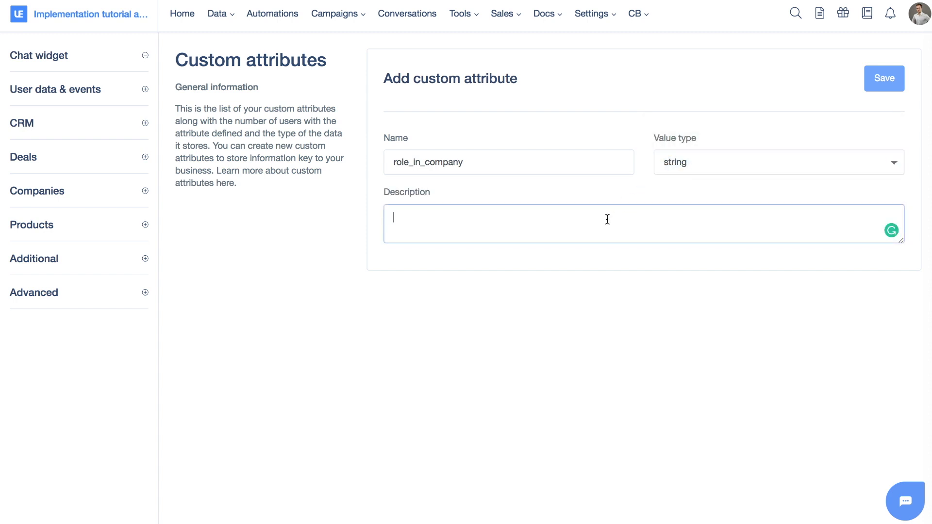
type("this is an at")
key("BackSpace")
type("an attribute that in")
key("BackSpace")
key("BackSpace")
type("te")
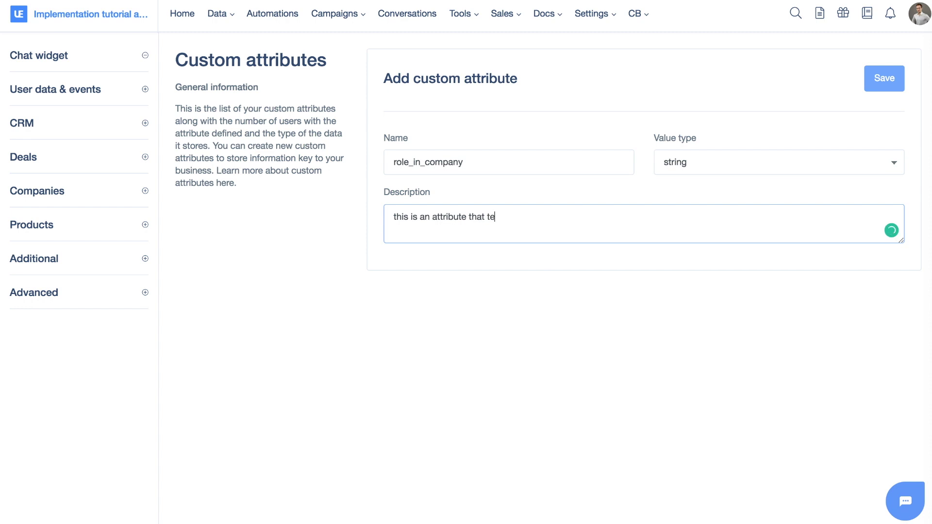
type("lls us what is the role of the user inside the company.")
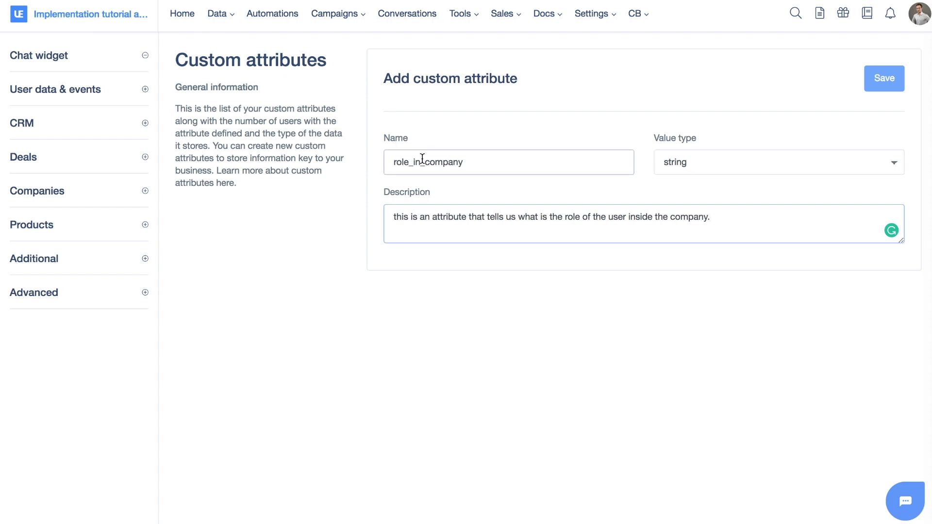
left_click(896, 81)
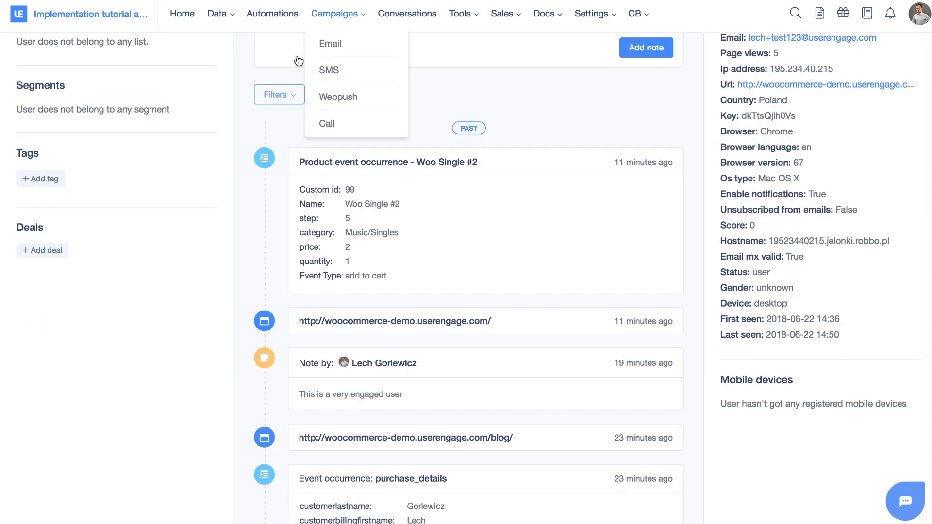
Edit the test user's profile, set Role_in_company to CEO and save the update.
scroll(268, 179, "up", 3)
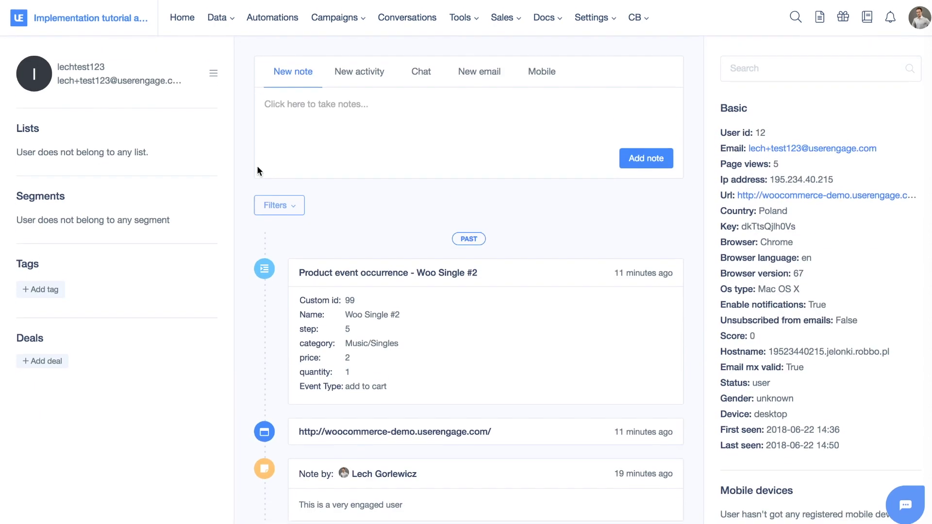
left_click(213, 69)
left_click(162, 93)
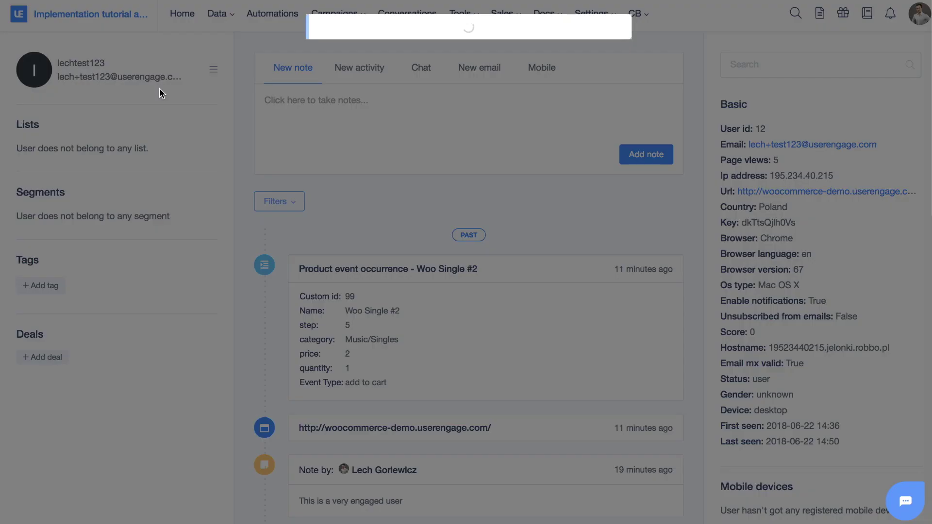
scroll(437, 91, "down", 1)
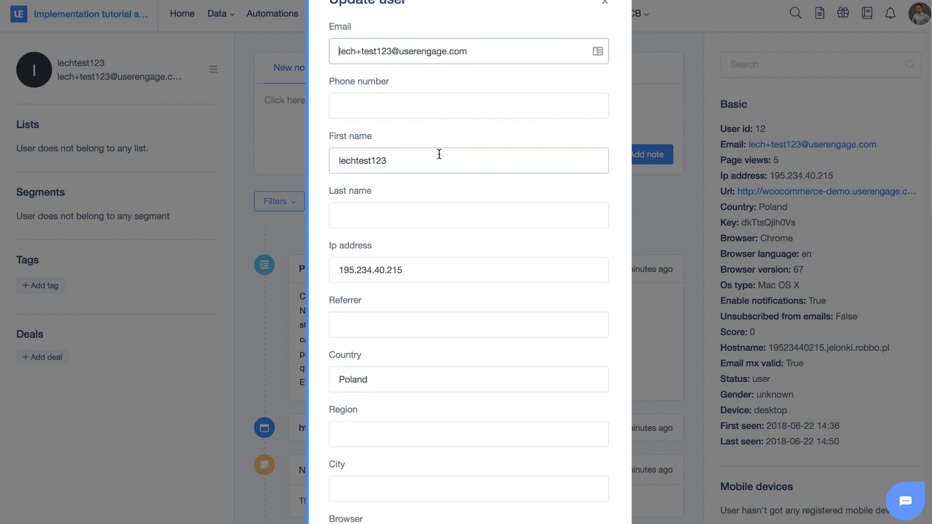
scroll(438, 154, "down", 12)
scroll(439, 154, "down", 6)
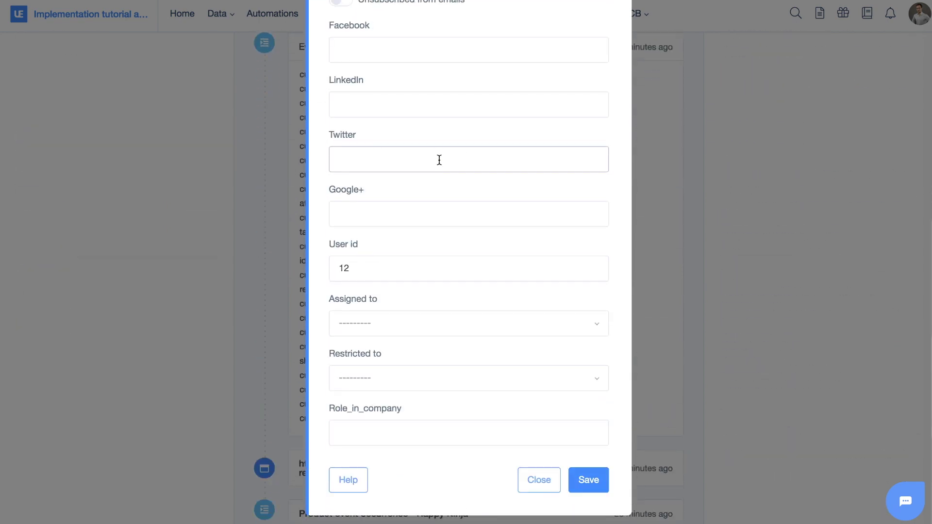
left_click(423, 432)
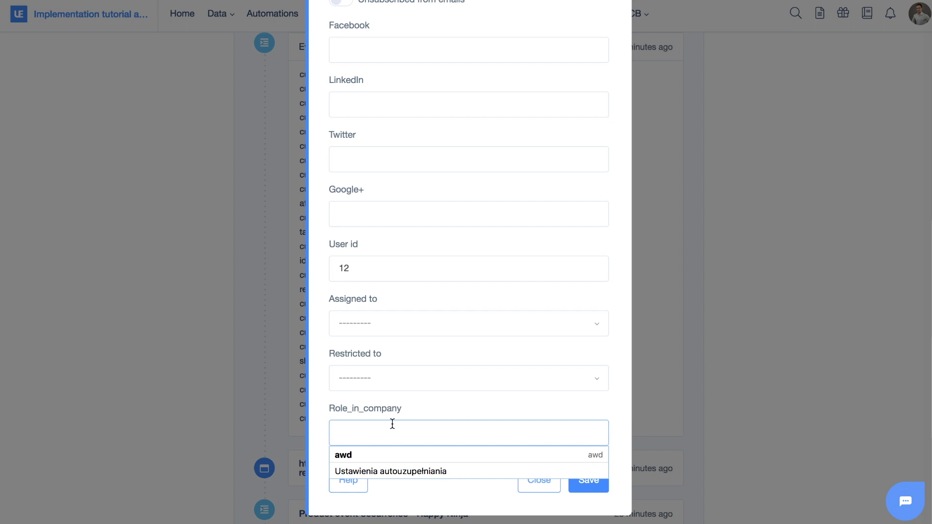
left_click(448, 415)
left_click(389, 434)
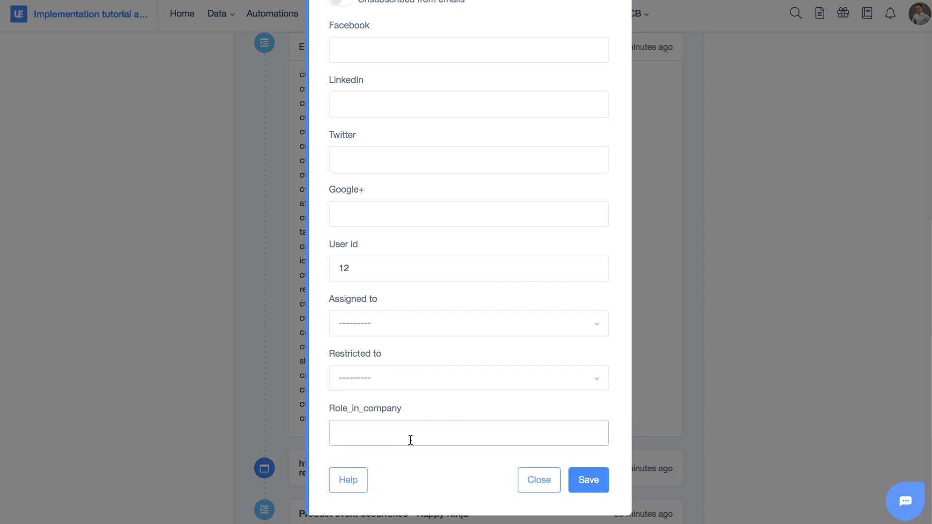
left_click(409, 439)
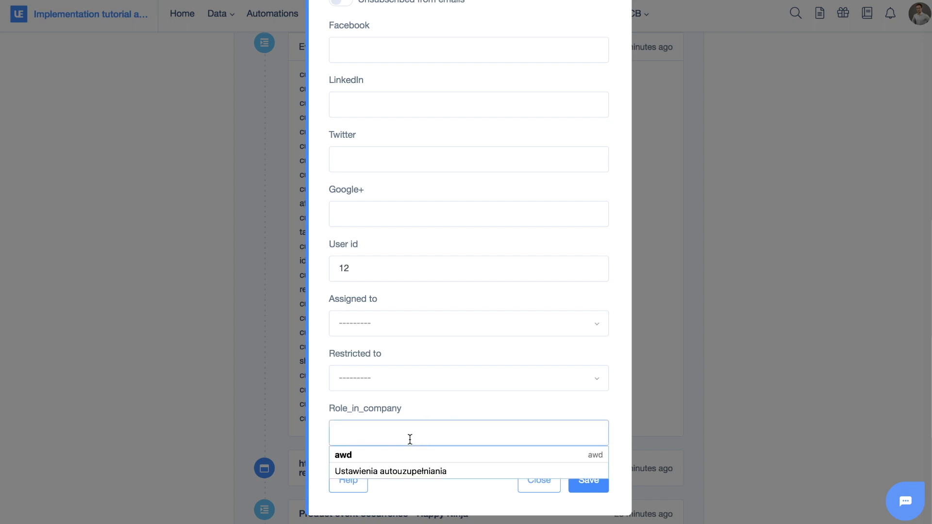
type("CEO")
left_click(588, 482)
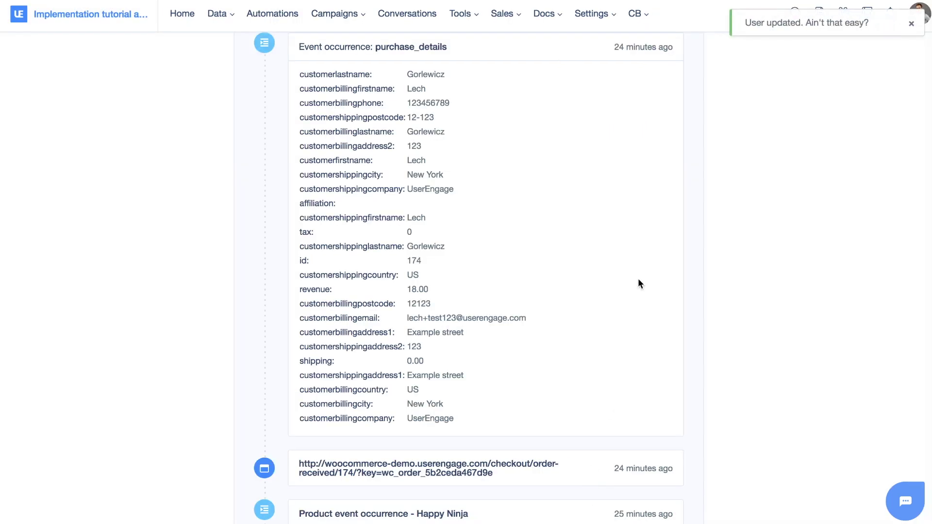
Examine the role_in_company attribute among the basic details of the test user's profile.
scroll(705, 270, "down", 11)
scroll(704, 270, "up", 5)
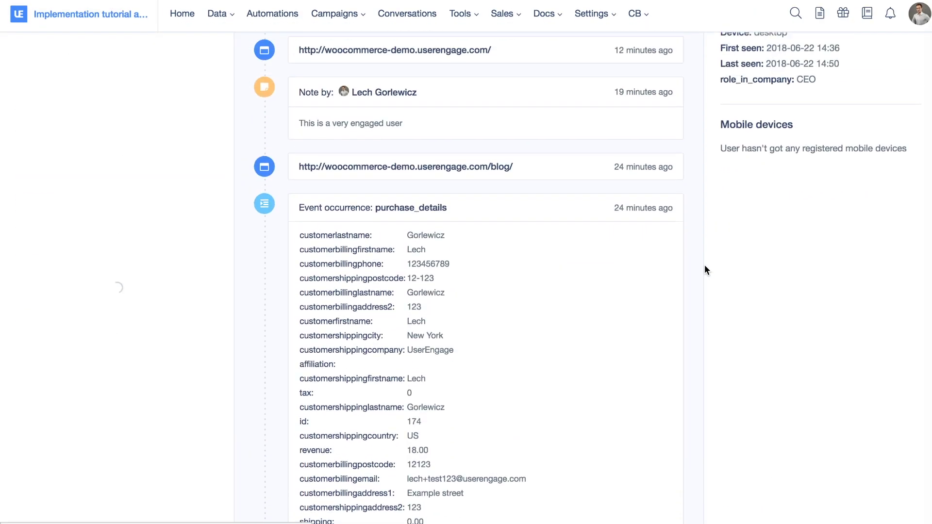
scroll(704, 267, "up", 3)
mouse_move(721, 224)
left_click_drag(721, 223, 819, 223)
left_click(818, 223)
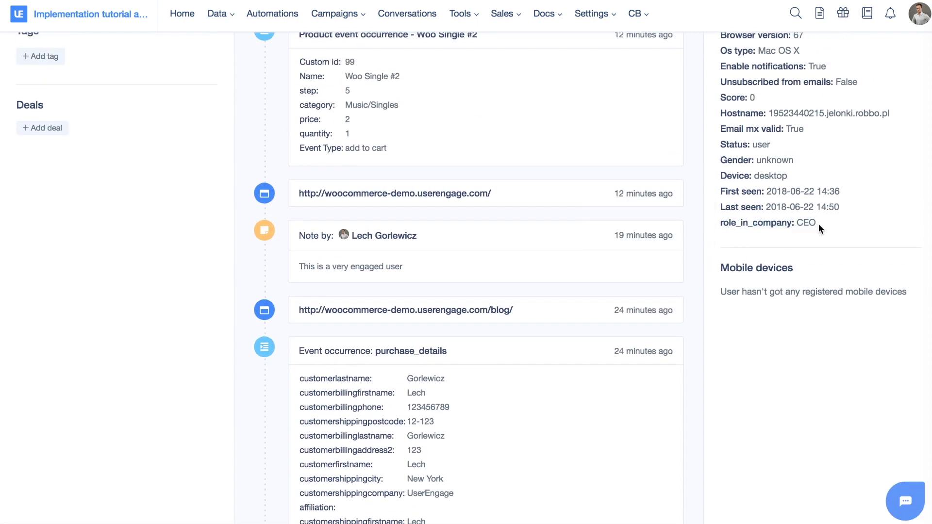
scroll(819, 223, "up", 5)
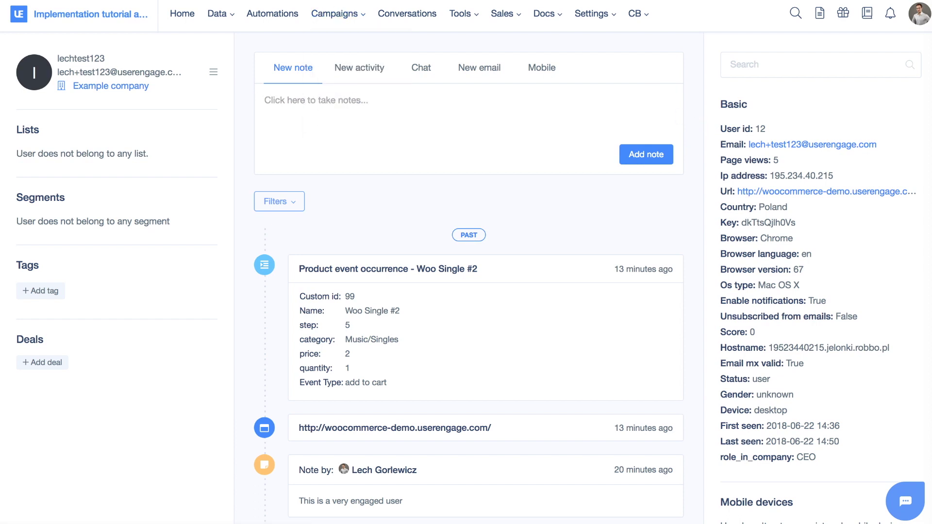
Revisit Example company's standard attributes, and open the company attributes page in the main settings.
left_click(118, 92)
mouse_move(735, 138)
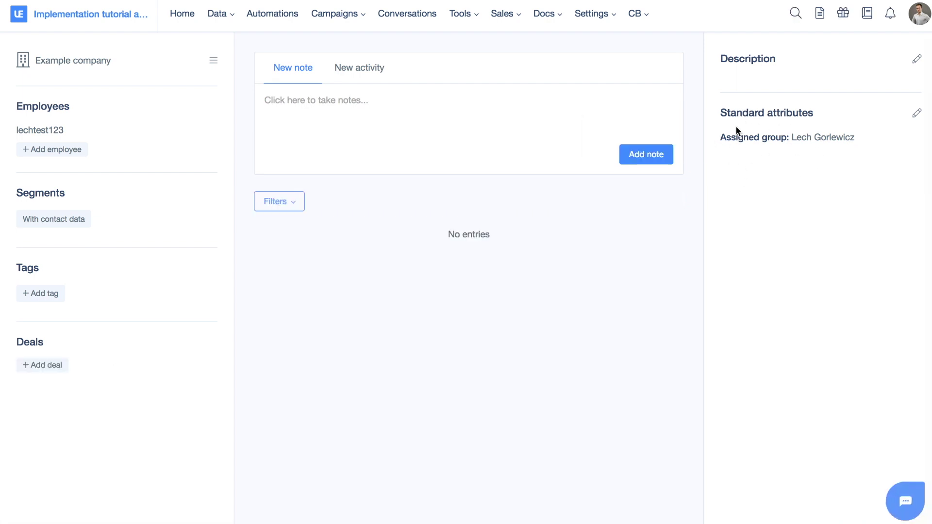
left_click(591, 14)
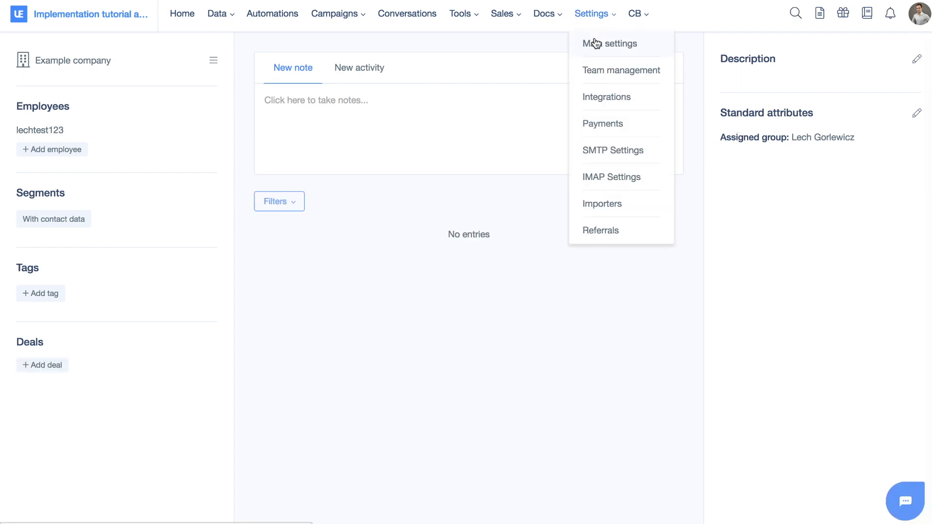
left_click(595, 44)
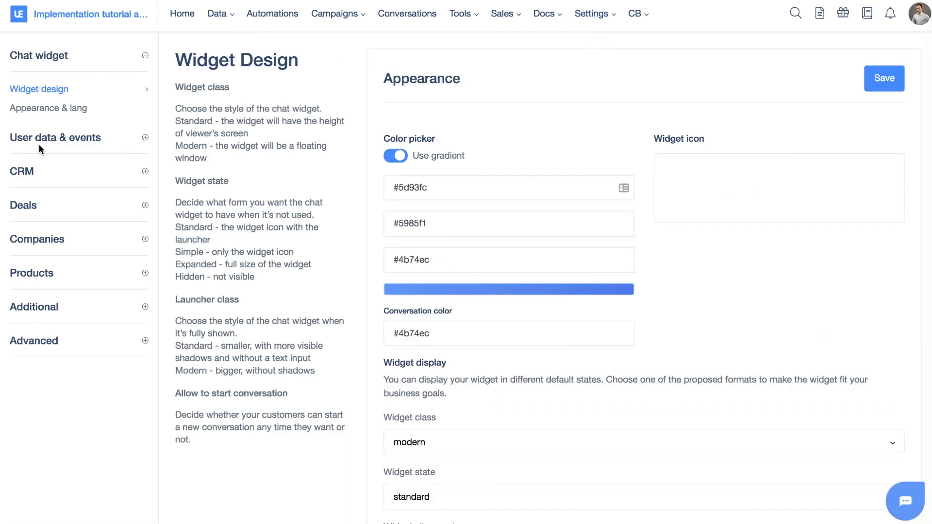
left_click(42, 243)
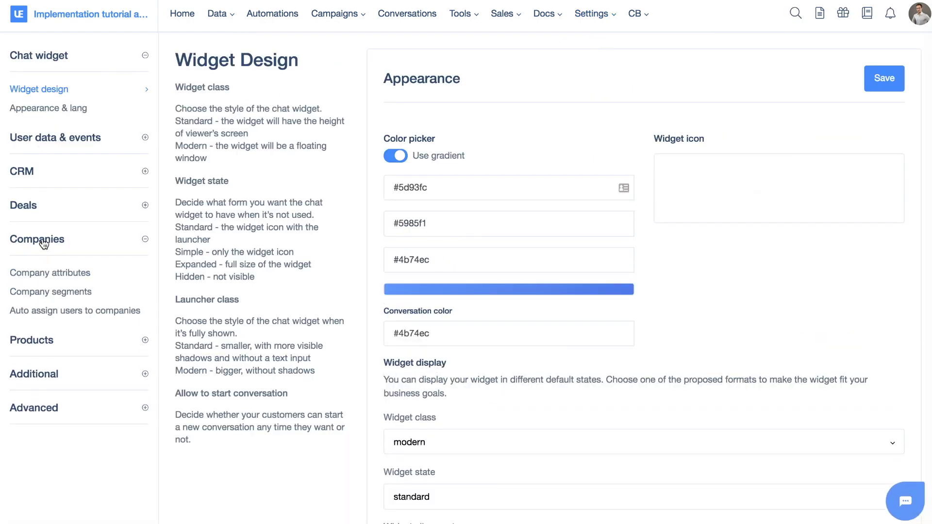
left_click(49, 274)
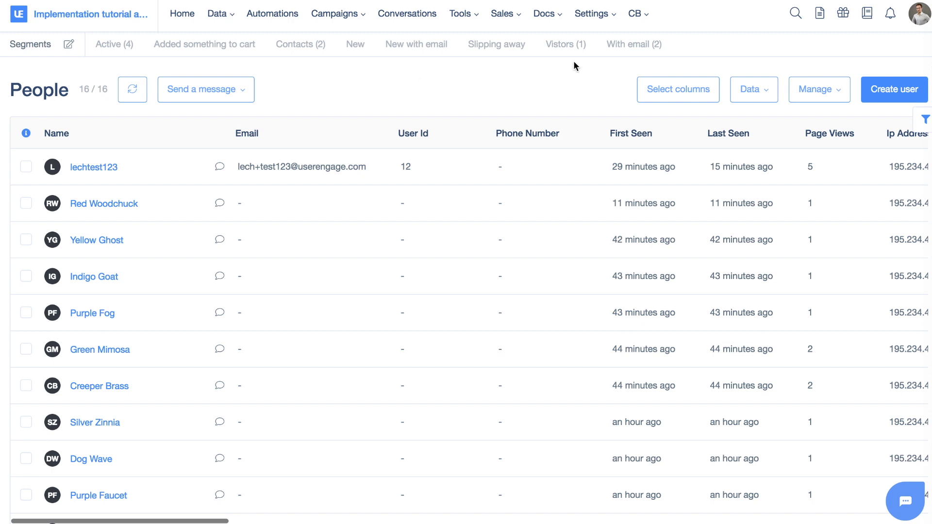
Open the Importers page to view the available import options.
left_click(591, 14)
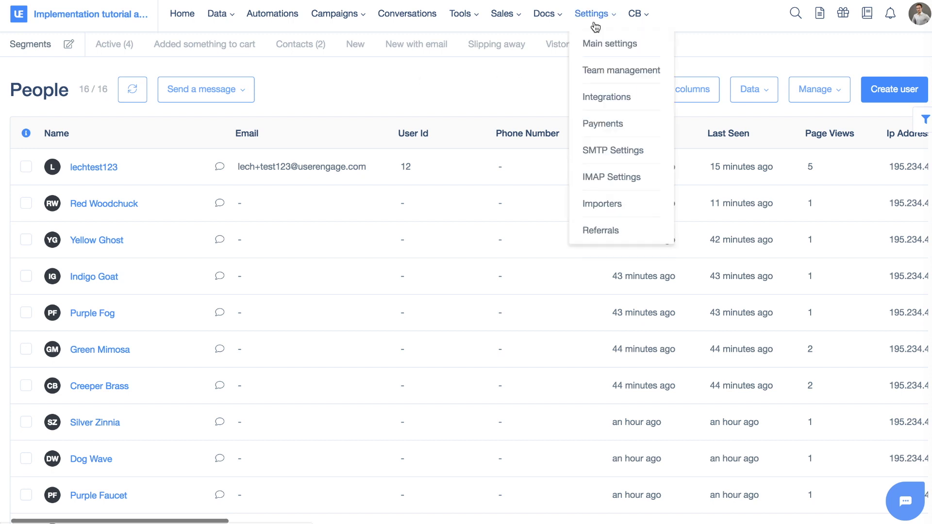
left_click(601, 204)
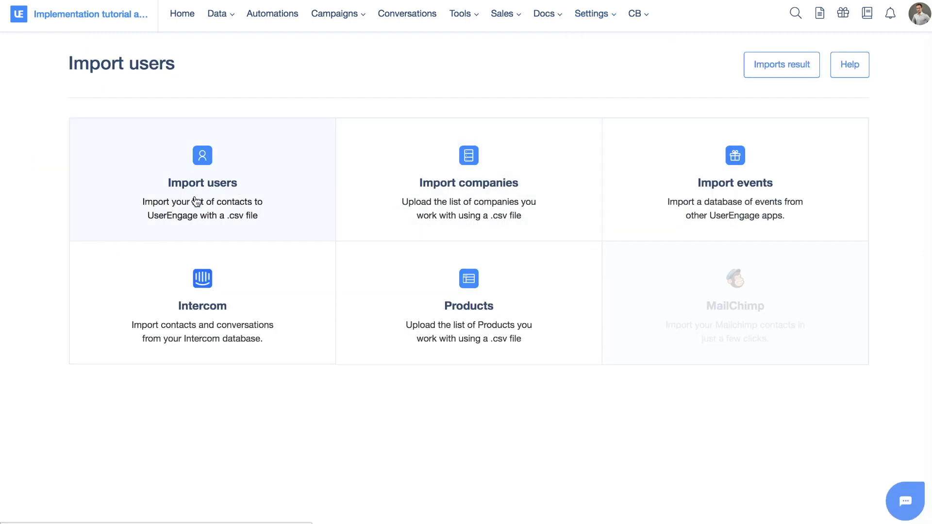
Open the user import page and compare its CSV file upload and paste-your-data options.
left_click(227, 195)
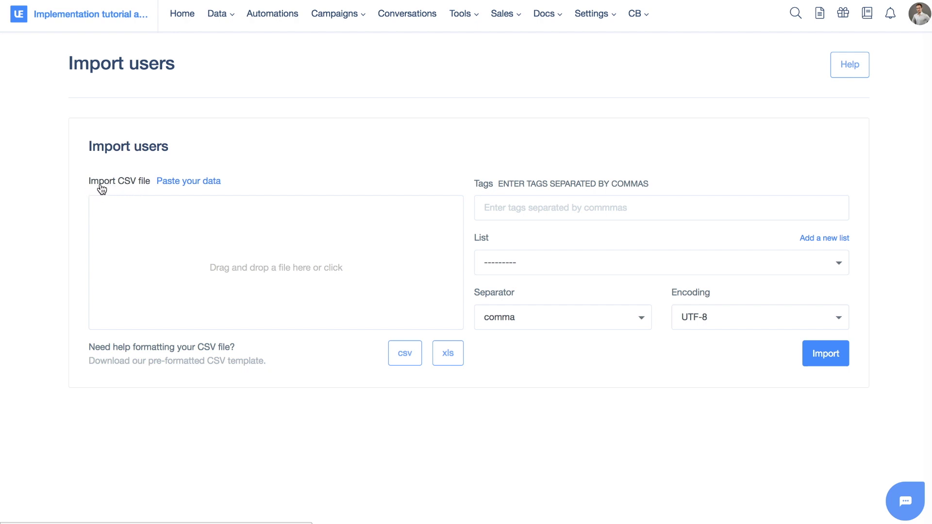
left_click(179, 187)
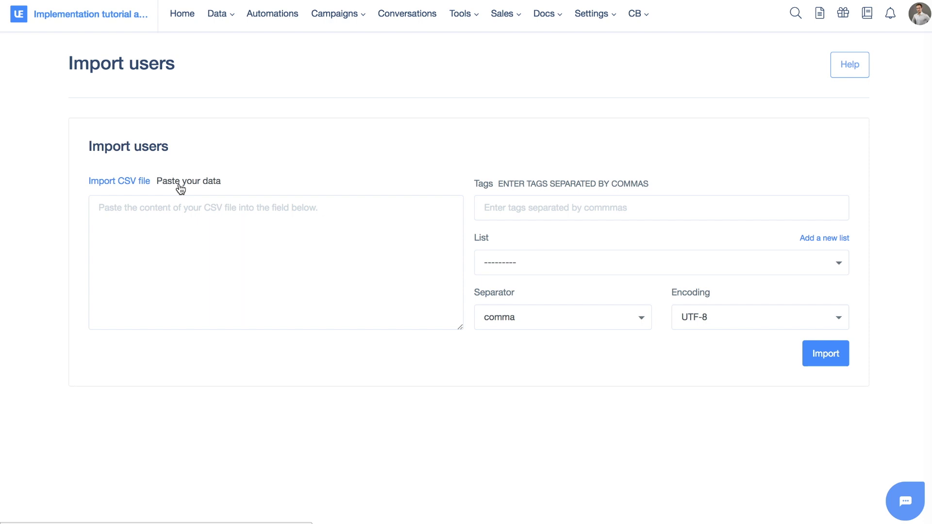
left_click(129, 187)
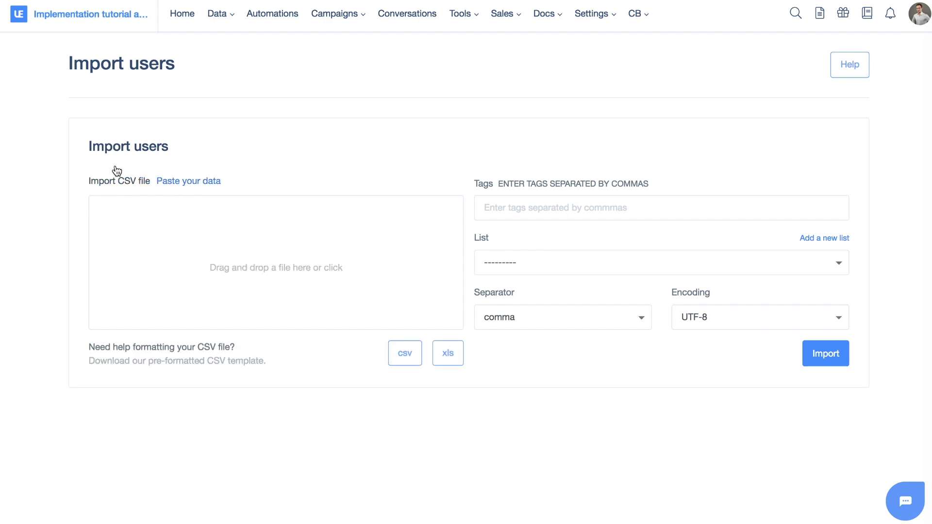
Download the pre-formatted CSV template and examine its header columns in Google Sheets, starting from first_name.
left_click(406, 355)
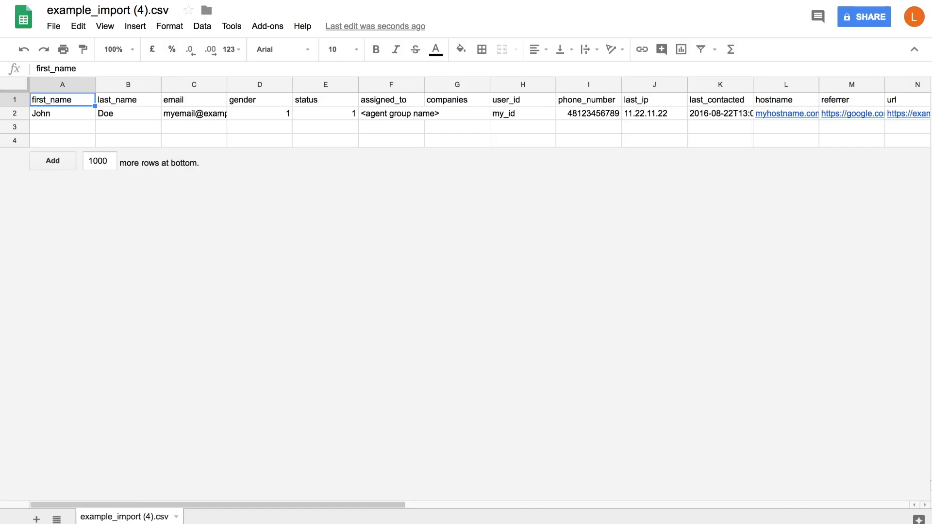
left_click(69, 112)
left_click(69, 103)
key("Right")
key("Right")
key("Right")
key("Right")
key("Right")
key("Right")
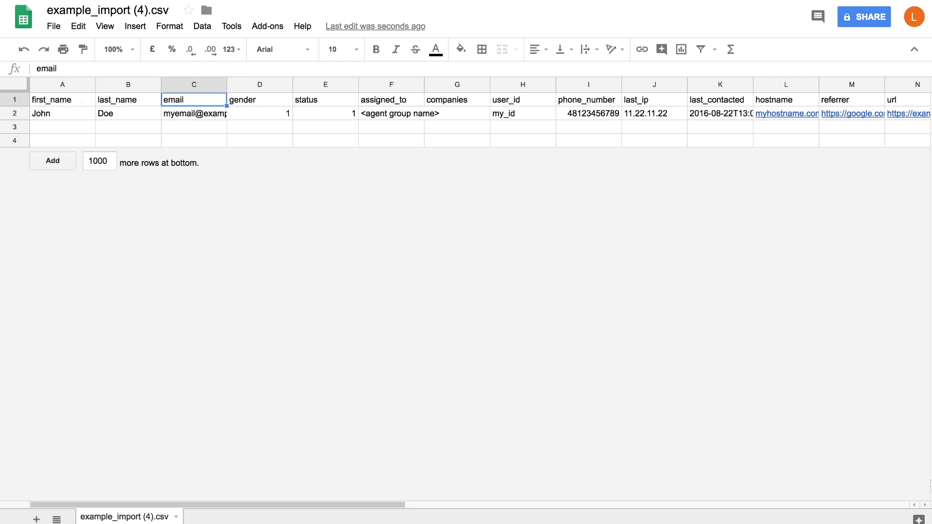
key("Right")
key("Right")
key("Right")
key("Right")
key("Right")
key("Right")
key("Right")
key("Right")
key("Right")
key("Right")
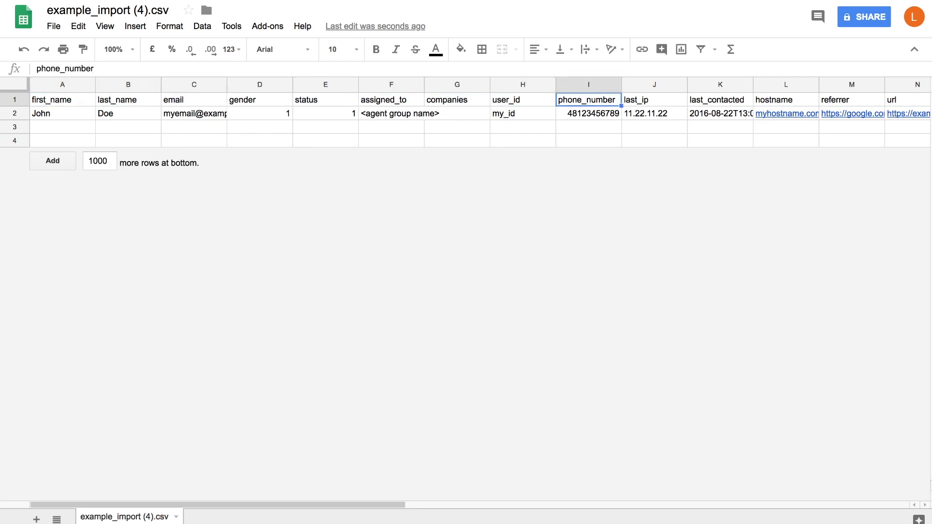
key("Right")
key("Right")
key("Right")
key("Right")
key("Right")
key("Right")
key("Right")
key("Right")
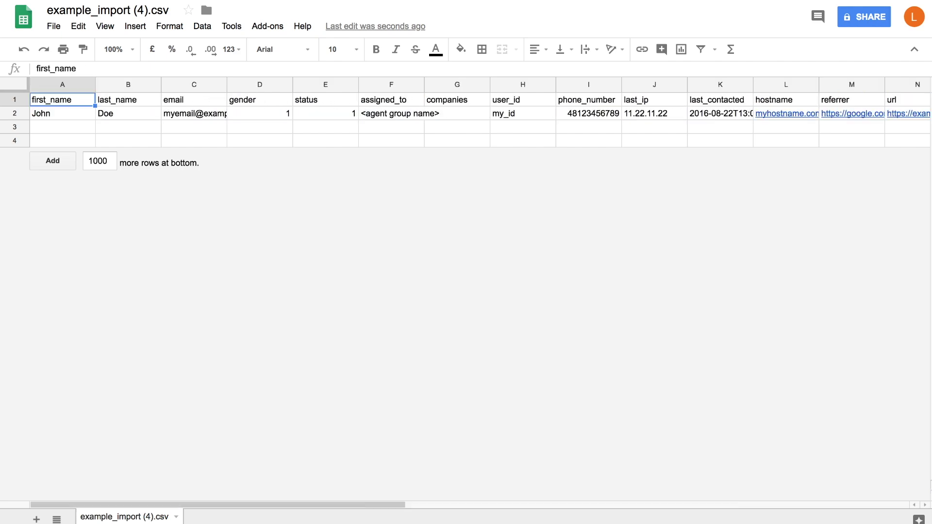
Examine the sample values in row 2 of the import template, from the custom attributes back to first_name.
key("Right")
key("Right")
key("Right")
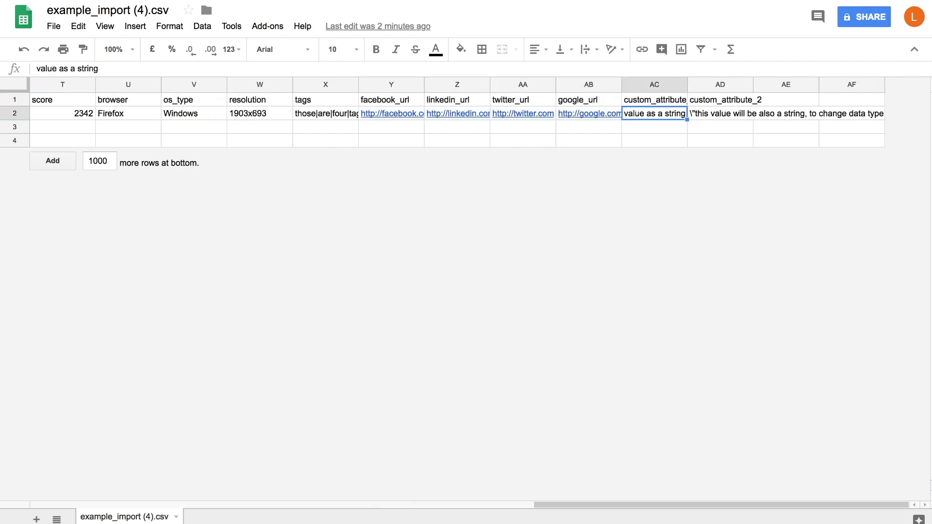
key("Left")
key("Left")
key("Left")
key("Left")
key("Left")
key("Left")
key("Left")
key("Left")
key("Left")
key("Left")
key("Left")
key("Left")
key("Left")
key("Left")
key("Left")
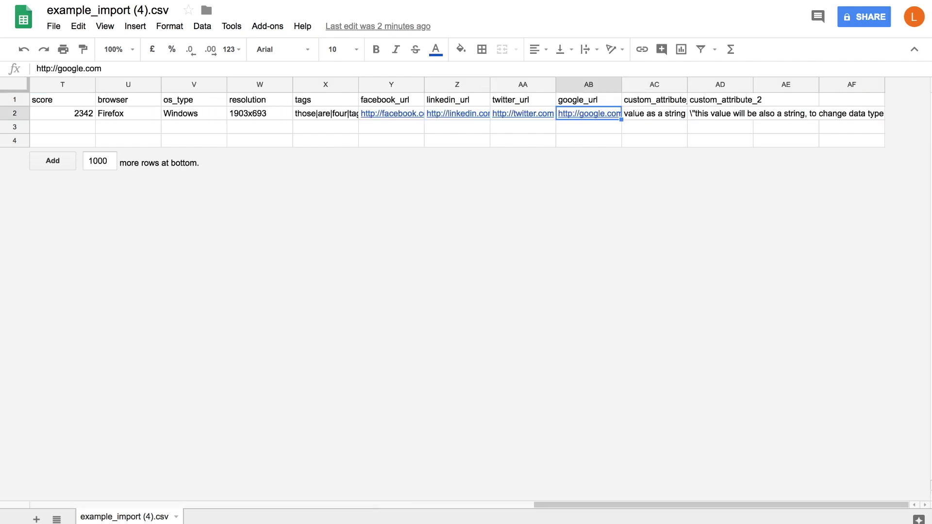
key("Left")
key("Left")
key("Left")
key("Left")
key("Left")
key("Left")
key("Left")
key("Left")
key("Left")
key("Left")
key("Left")
key("Left")
key("Left")
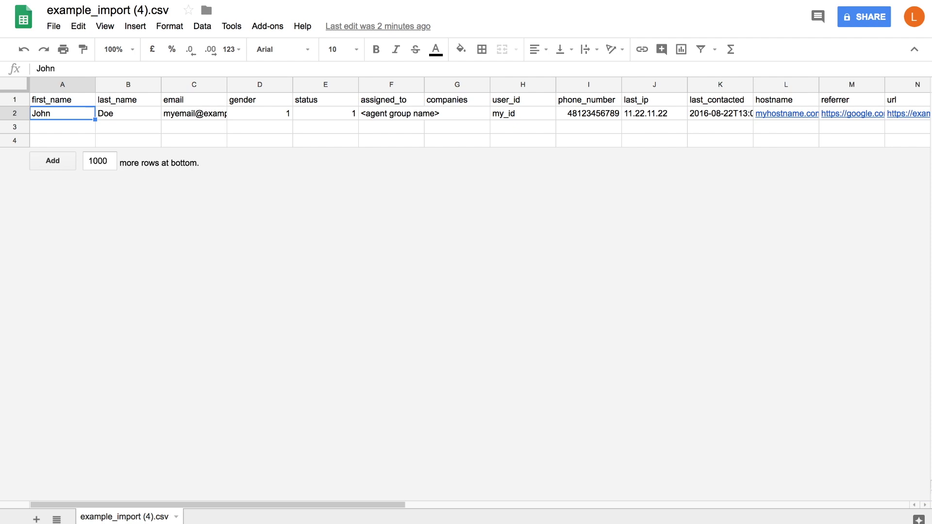
Review the name, email, gender and status sample cells in row 2 of the import template.
key("Right")
key("Right")
key("Right")
key("Right")
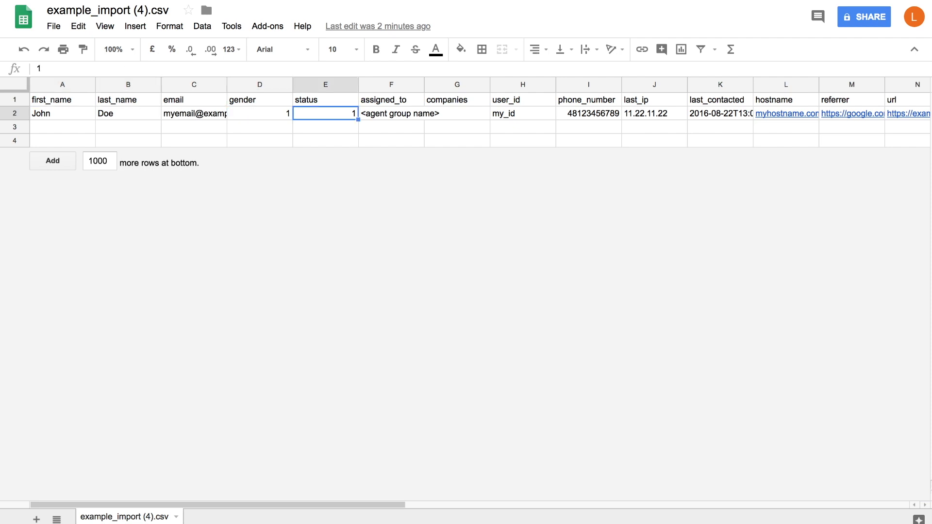
key("Left")
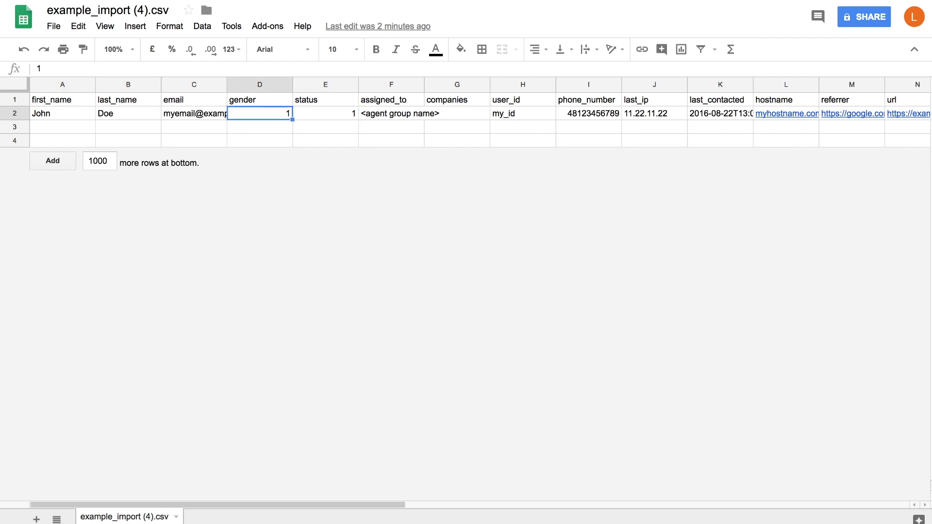
key("Right")
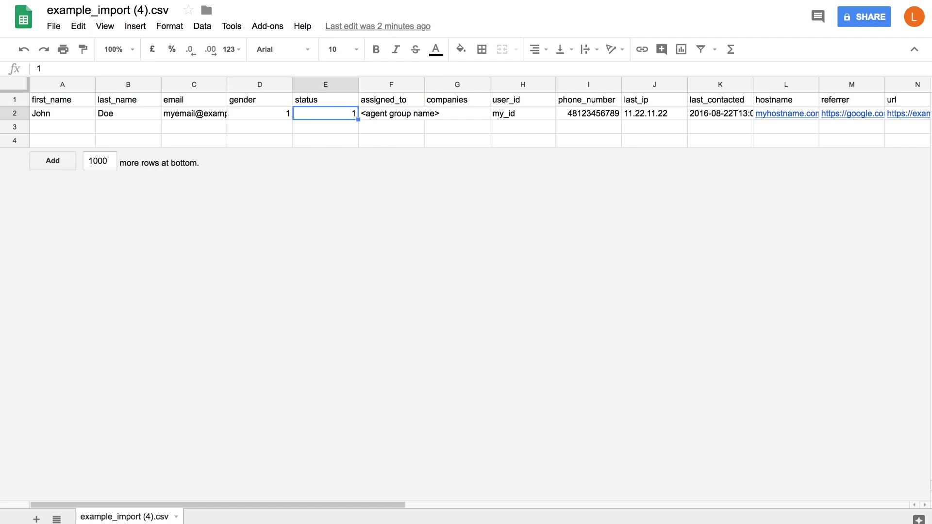
left_click(194, 113)
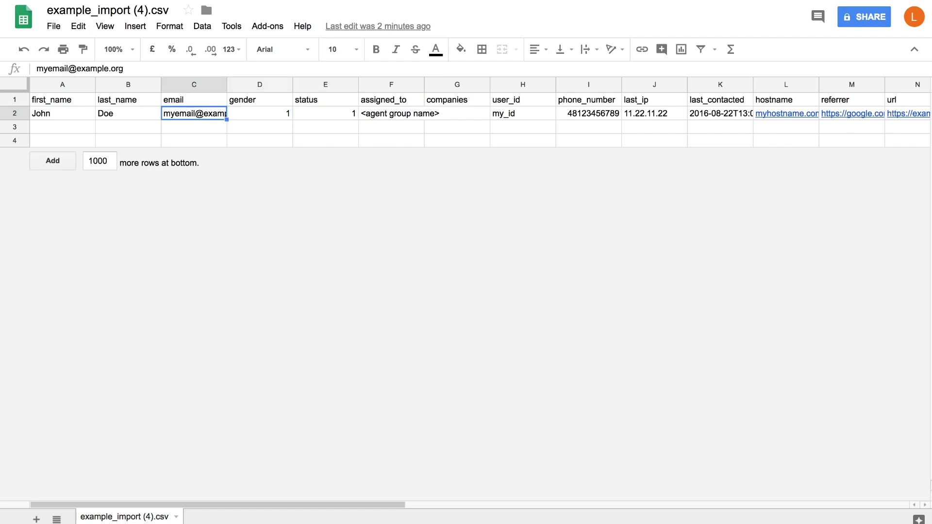
key("Left")
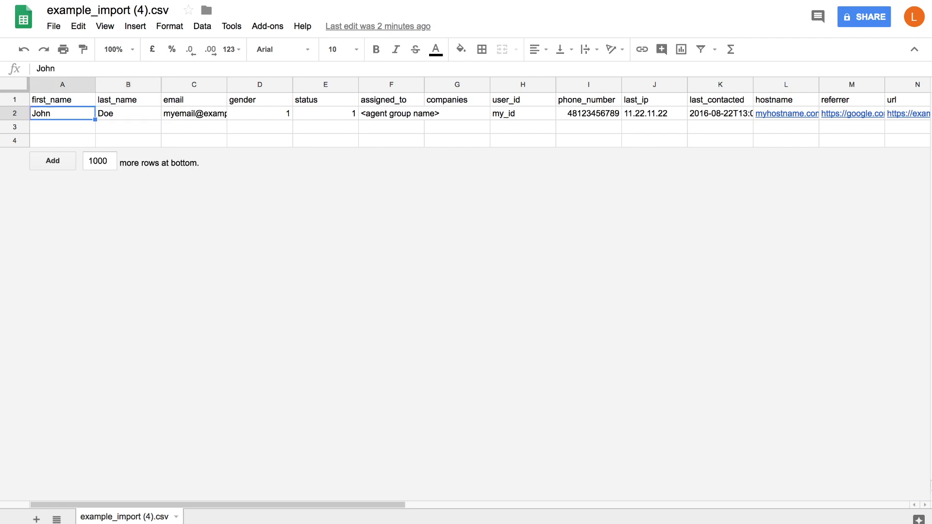
key("Right")
key("Right")
key("Right")
key("Right")
key("Right")
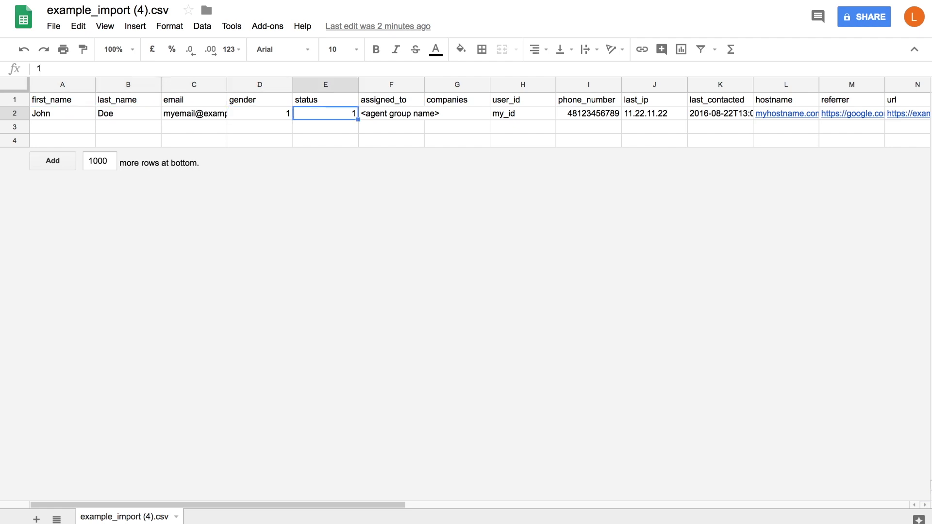
key("Left")
key("Left")
key("Left")
key("Left")
key("Left")
key("Left")
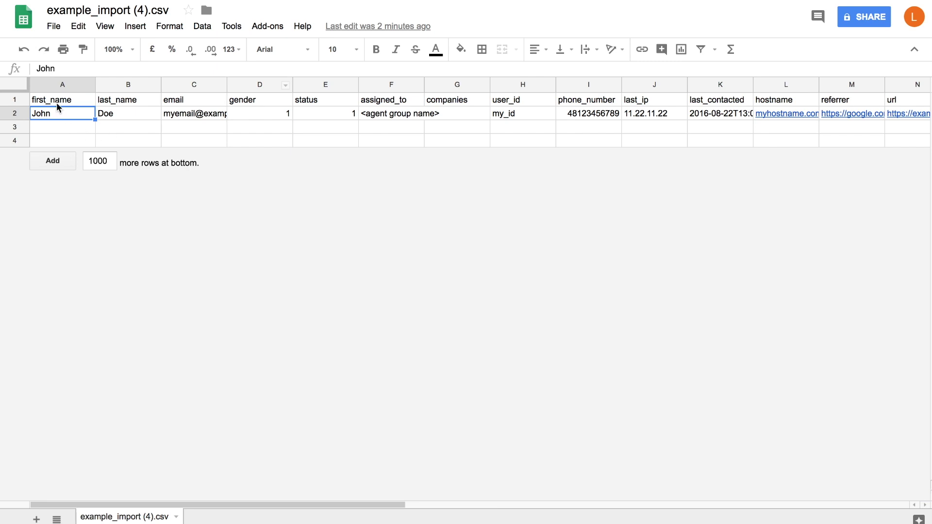
Copy the first_name header from the import template into cell A1 of the blank spreadsheet.
left_click(57, 104)
key("ctrl+c")
key("ctrl+Tab")
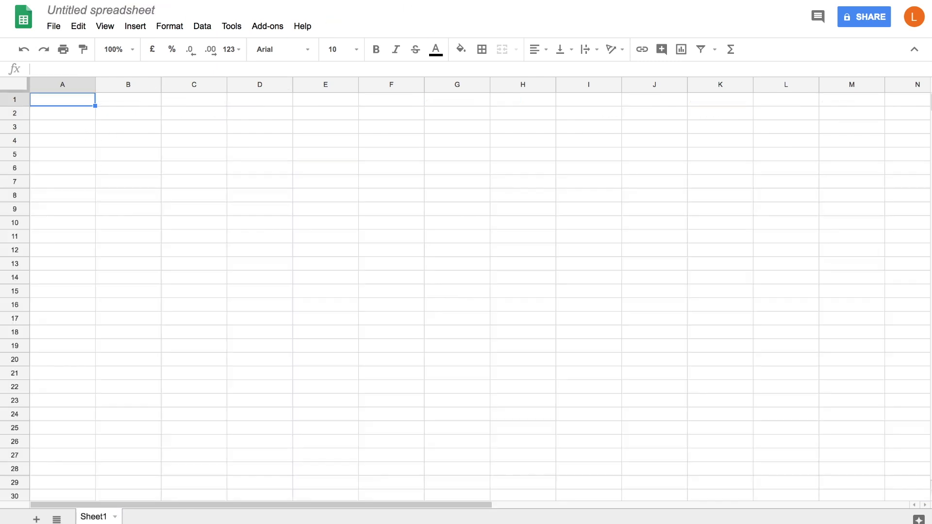
key("ctrl+v")
key("ctrl+shift+Tab")
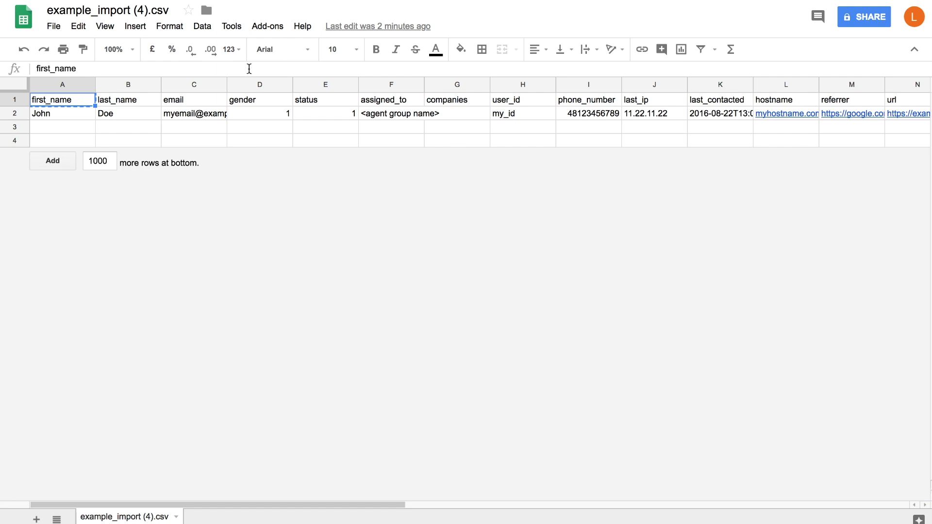
Copy the email header from the import template into cell B1 of the untitled spreadsheet.
left_click(175, 101)
key("ctrl+c")
key("ctrl+Tab")
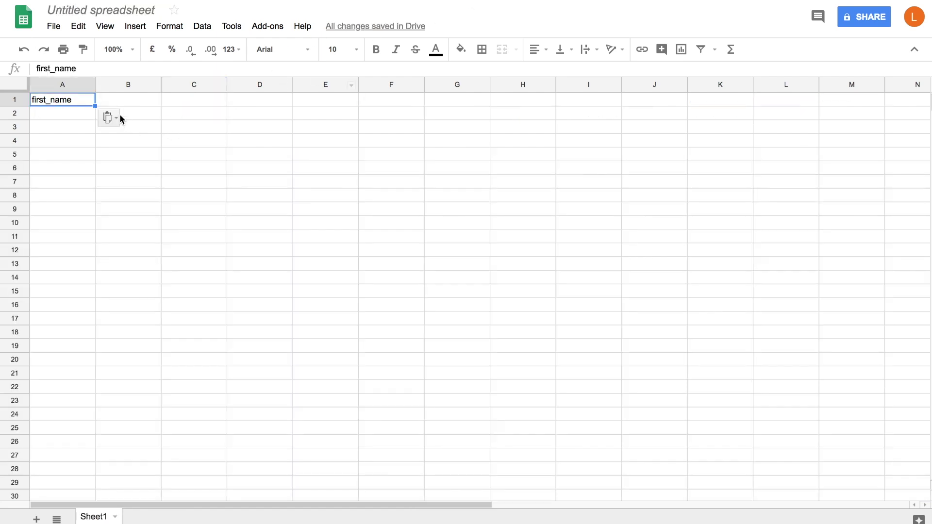
left_click(149, 103)
key("ctrl+v")
key("ctrl+shift+Tab")
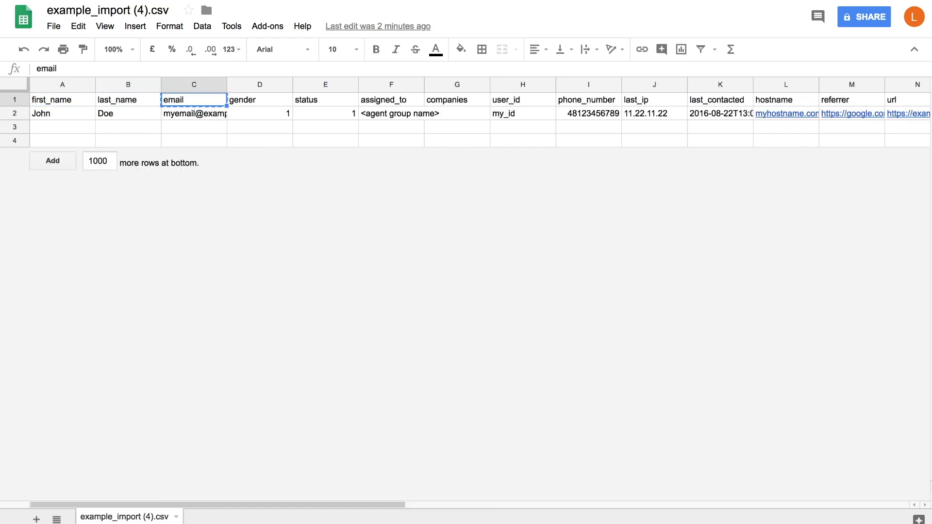
Copy the last_name header from the import template into cell C1 of the untitled spreadsheet.
left_click(106, 101)
key("ctrl+c")
key("ctrl+Tab")
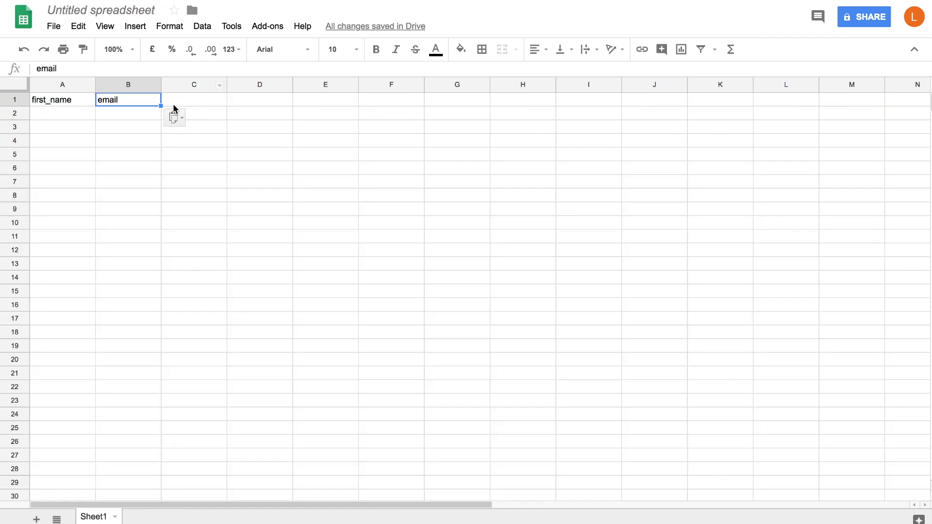
left_click(172, 101)
key("ctrl+v")
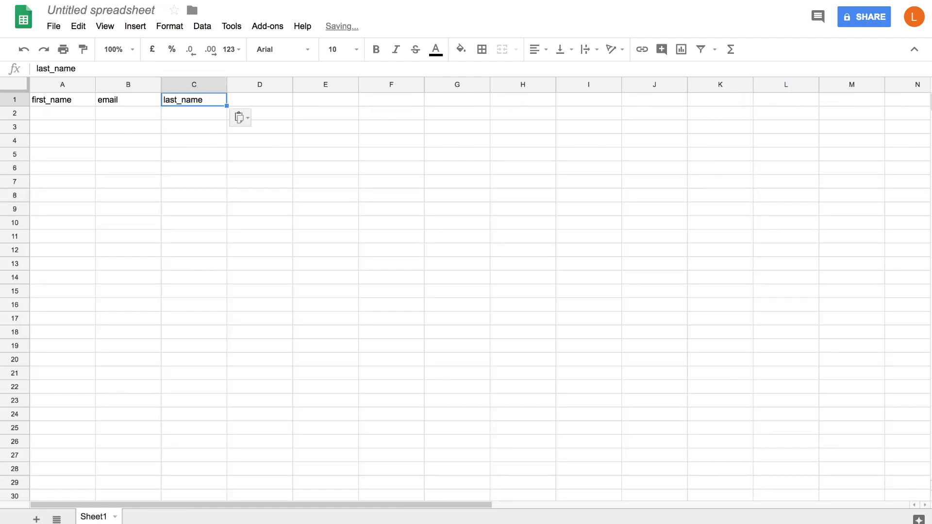
key("ctrl+shift+Tab")
key("ctrl+Tab")
Fill row 2 with the first contact's first name, last name and e-mail address.
left_click(73, 117)
type("John")
key("Tab")
key("Tab")
type("Doe")
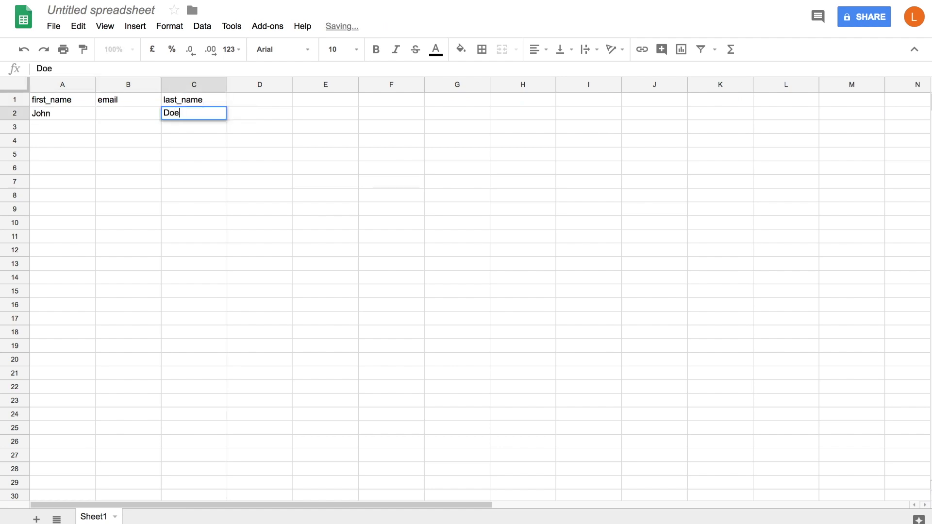
left_click(128, 113)
type("john@")
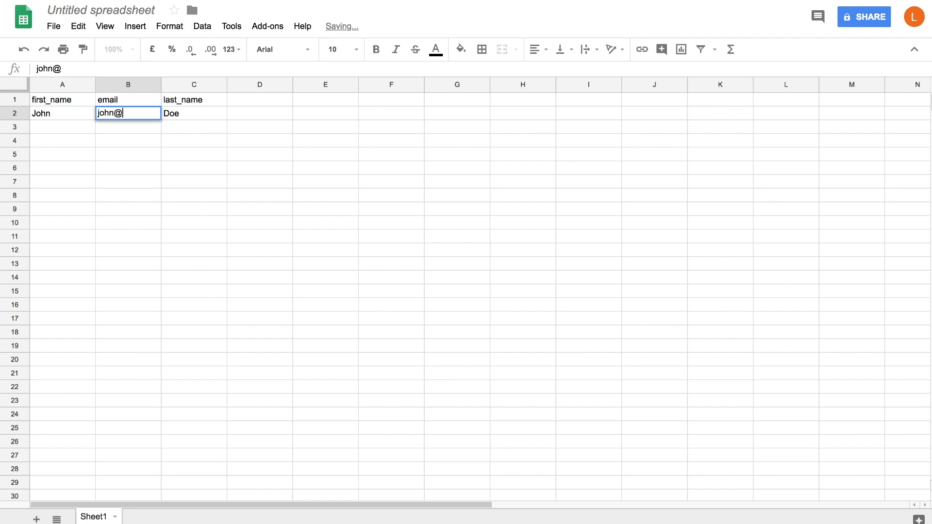
type("doe.com")
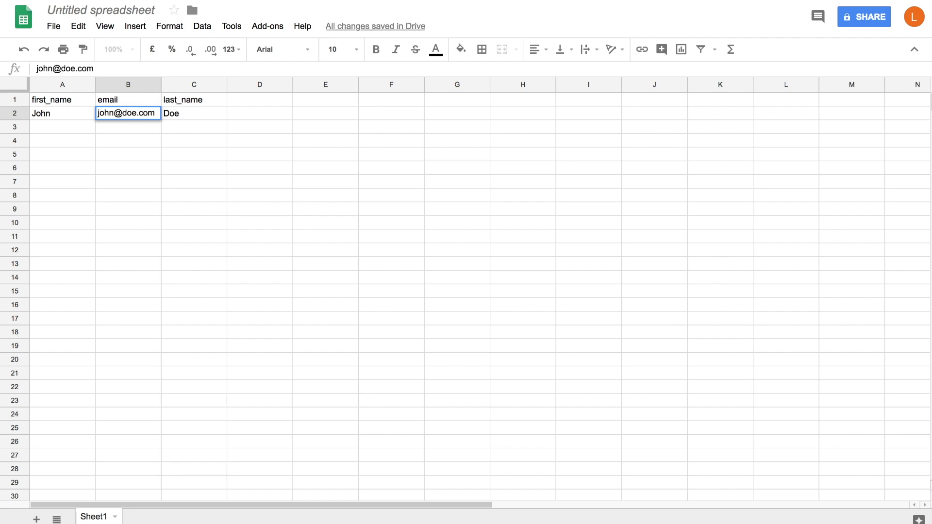
key("Return")
Fill row 3 with the second contact's first name, last name and e-mail address.
type("Lisa")
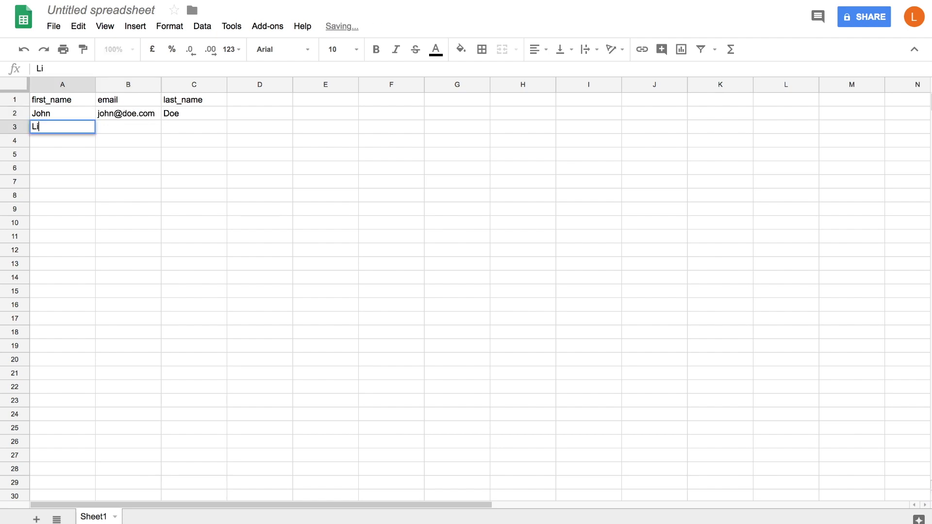
key("Tab")
key("Tab")
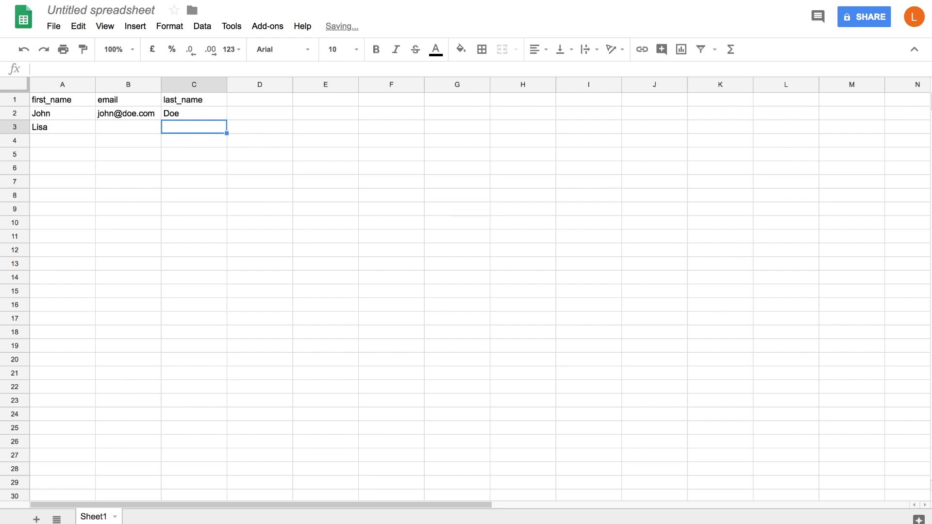
type("Smith")
left_click(128, 127)
type("lisa")
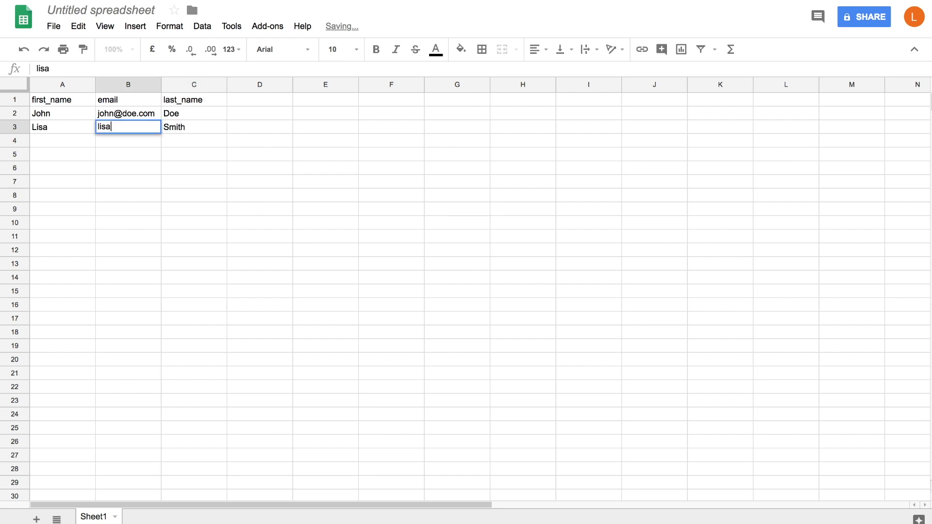
type("@smith.com")
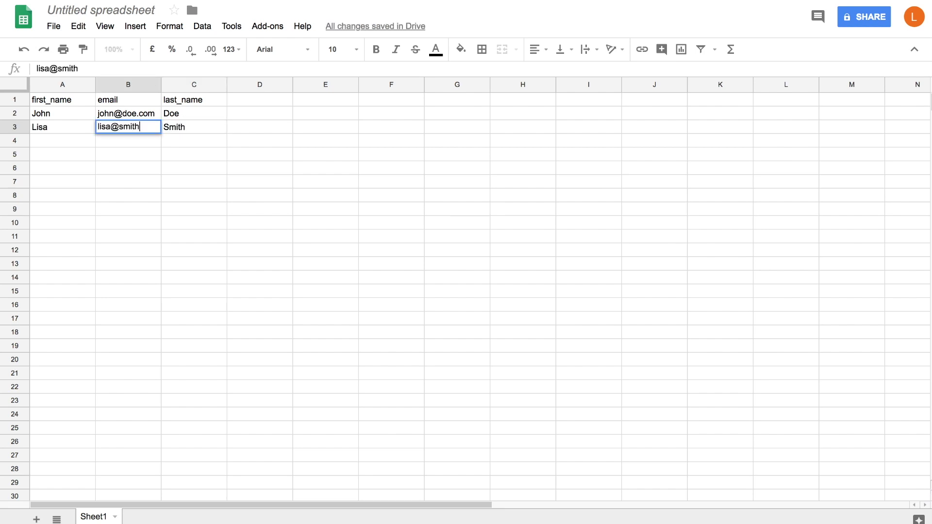
key("Return")
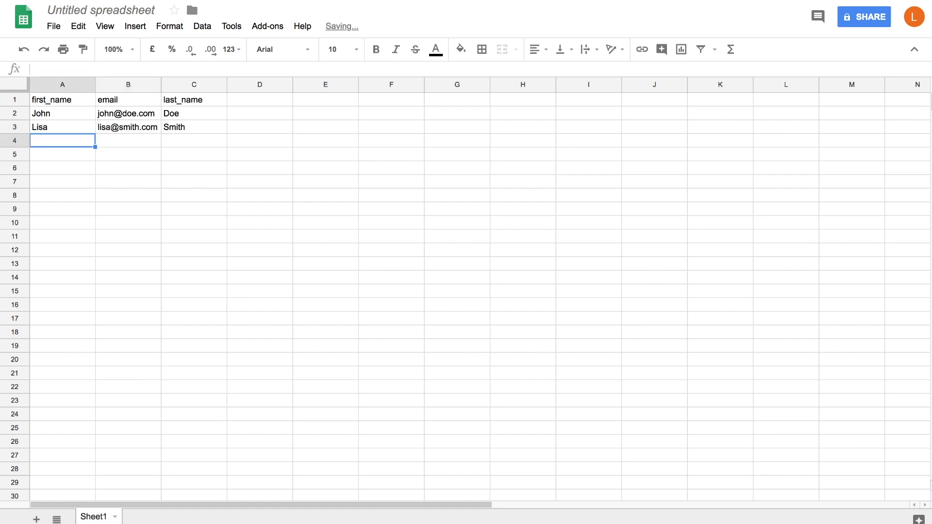
Check the two contact rows against the first_name, email and last_name headers.
key("Up")
key("Up")
key("Up")
key("Right")
key("Right")
key("Down")
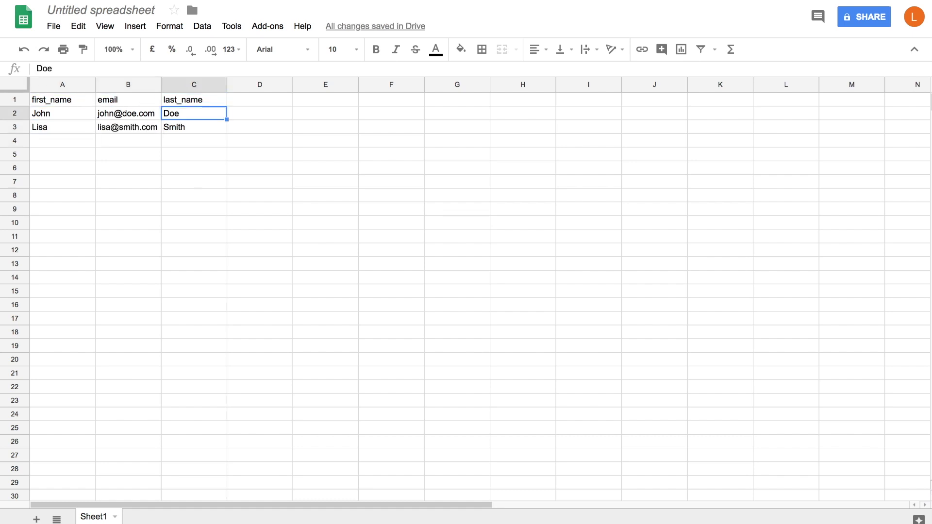
key("Down")
key("Left")
key("Left")
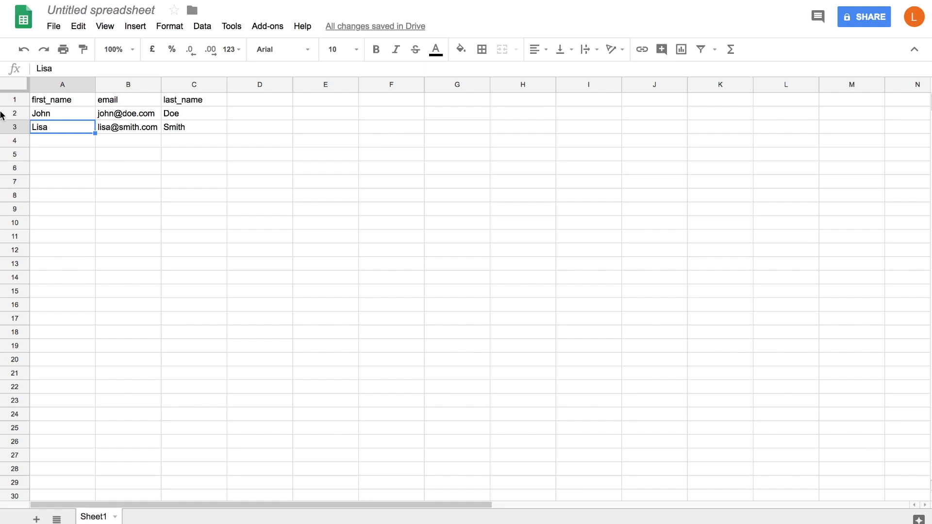
Download the current sheet of contacts as a comma-separated values (.csv) file.
left_click(68, 105)
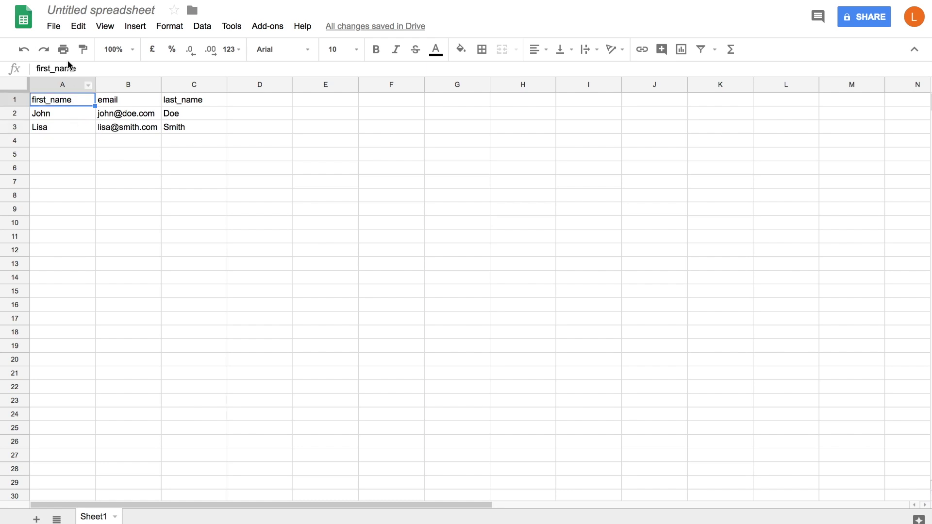
left_click(55, 27)
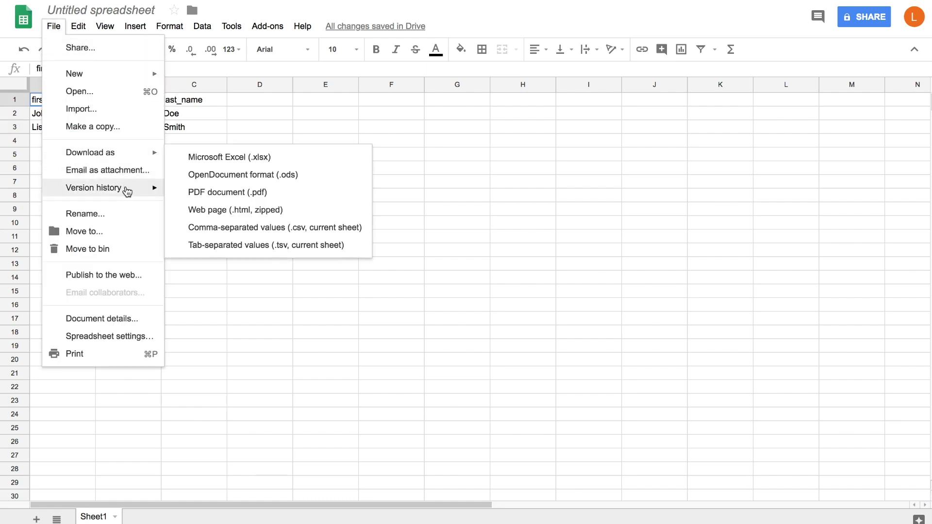
mouse_move(128, 160)
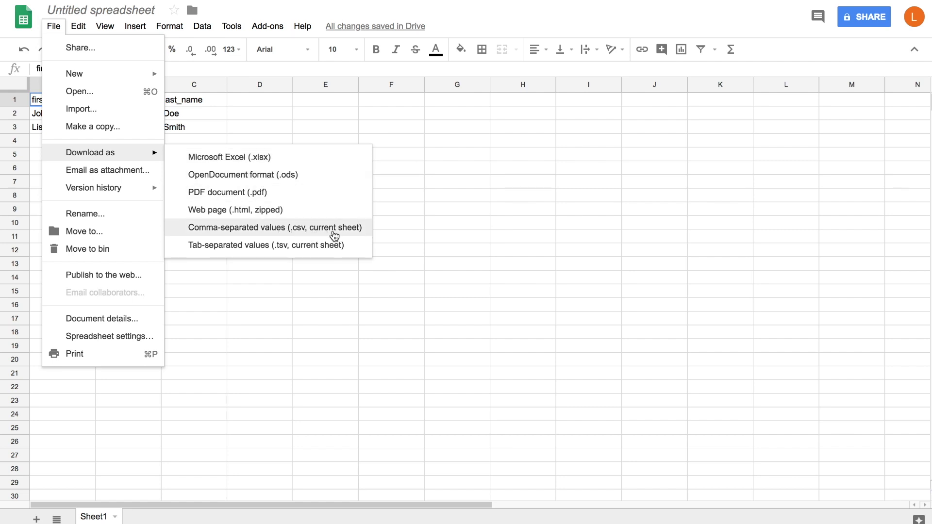
left_click(257, 233)
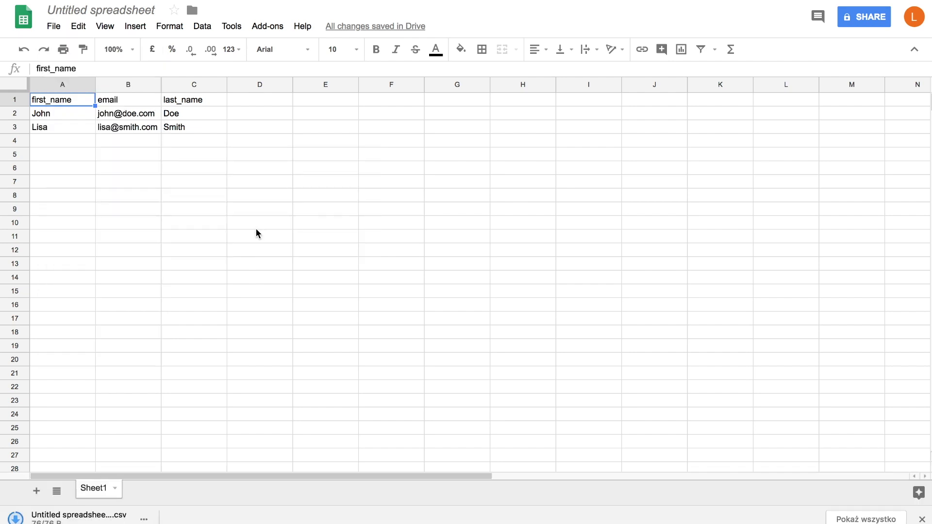
Switch to UserEngage, add the downloaded CSV file to the user import form and set its tag to import_first.
key("ctrl+Tab")
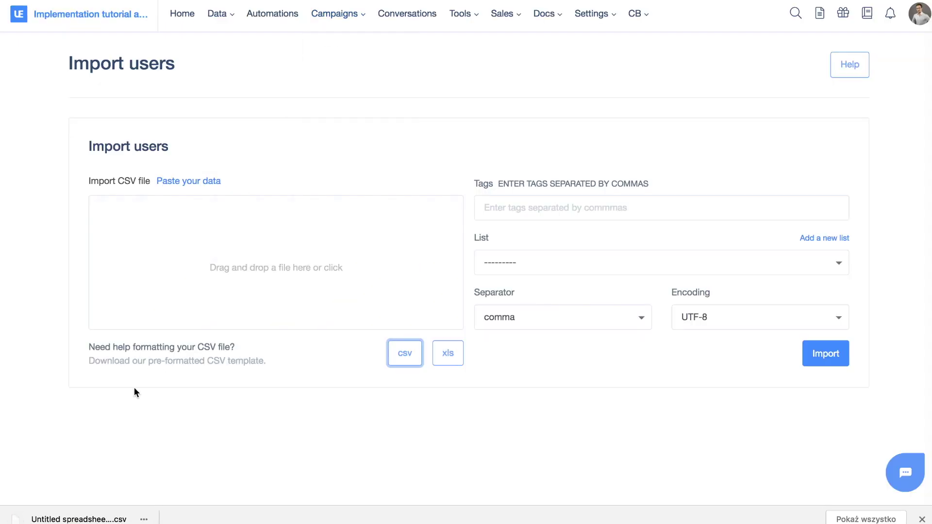
left_click_drag(108, 516, 229, 251)
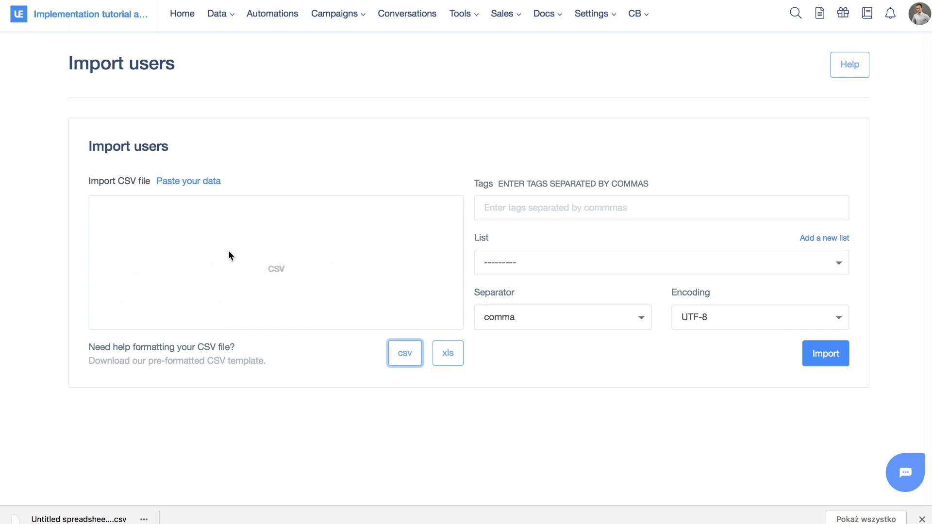
left_click(528, 207)
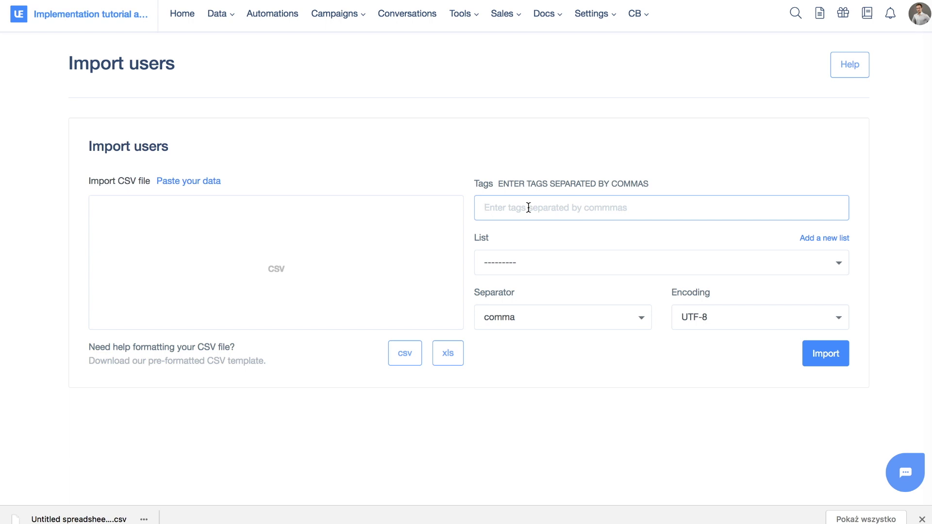
type("import")
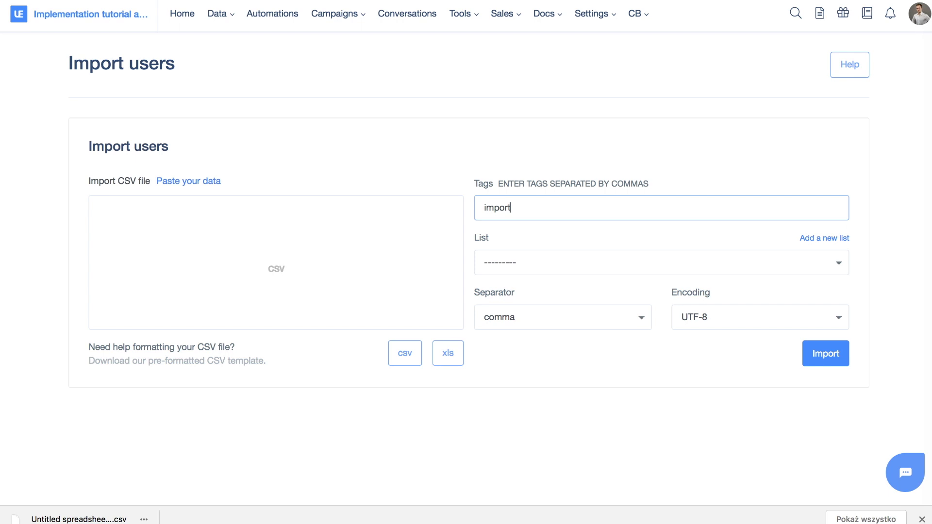
type("_first")
Keep the list unselected and the encoding at UTF-8, and submit the user import form.
left_click(537, 257)
left_click(511, 265)
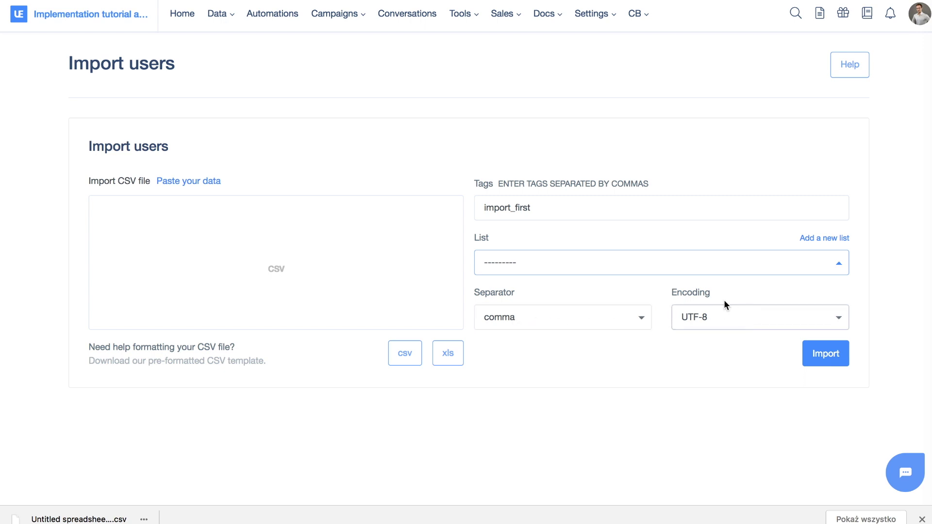
left_click(725, 313)
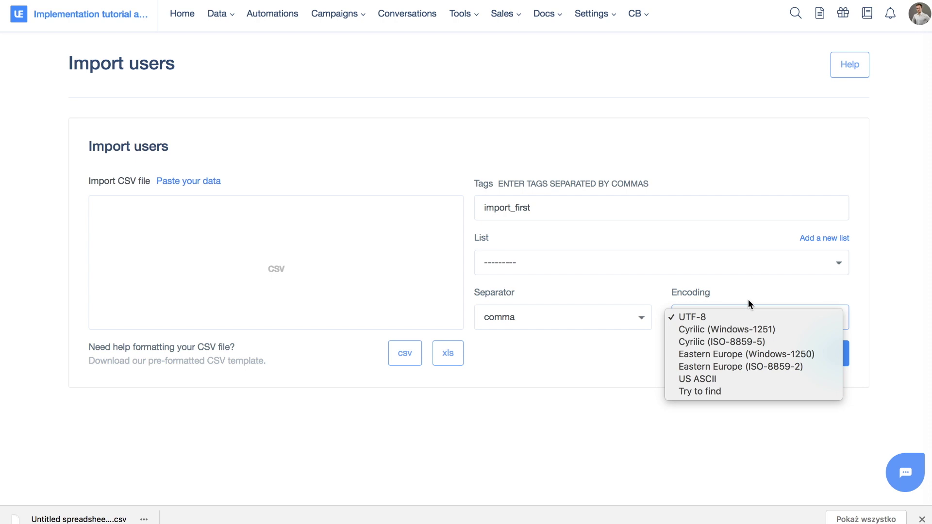
left_click(728, 317)
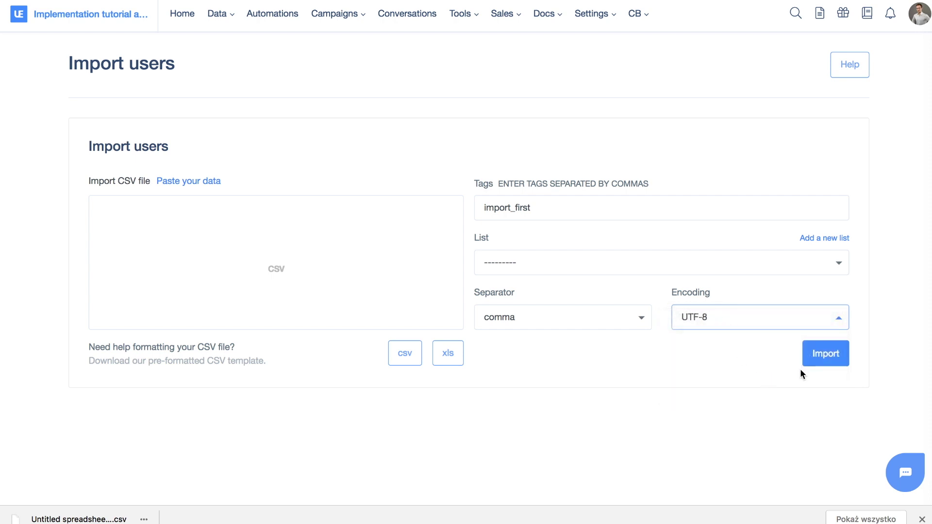
left_click(822, 357)
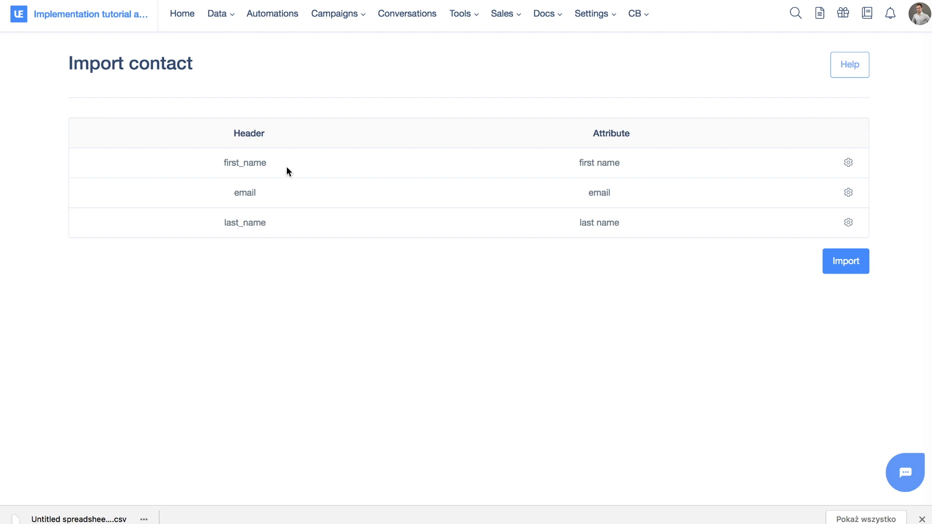
Review how the CSV headers map to contact attributes and run the contact import with that mapping.
left_click_drag(266, 163, 224, 163)
left_click(222, 163)
left_click_drag(221, 162, 261, 162)
left_click(258, 162)
left_click(217, 167)
left_click_drag(217, 166, 268, 167)
left_click(268, 166)
left_click(835, 263)
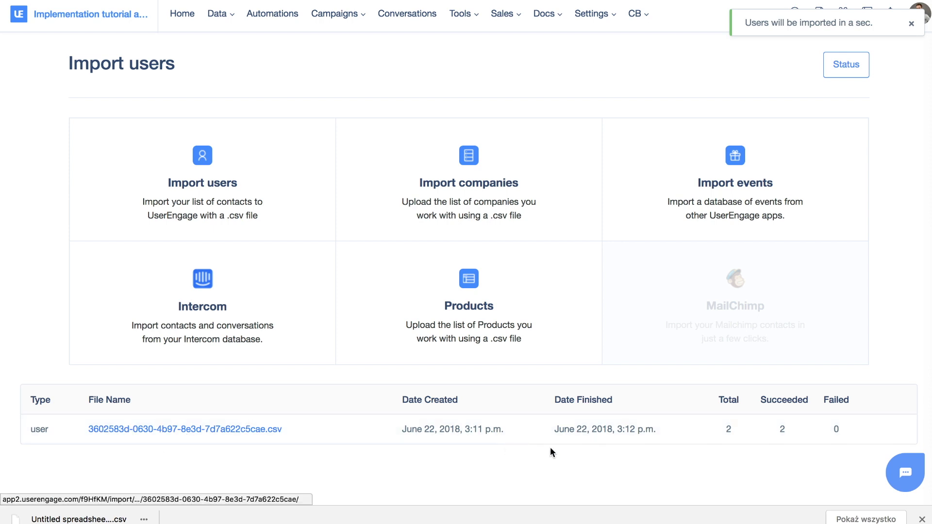
Examine the total and finish date of the user import in the import history.
left_click_drag(727, 429, 733, 429)
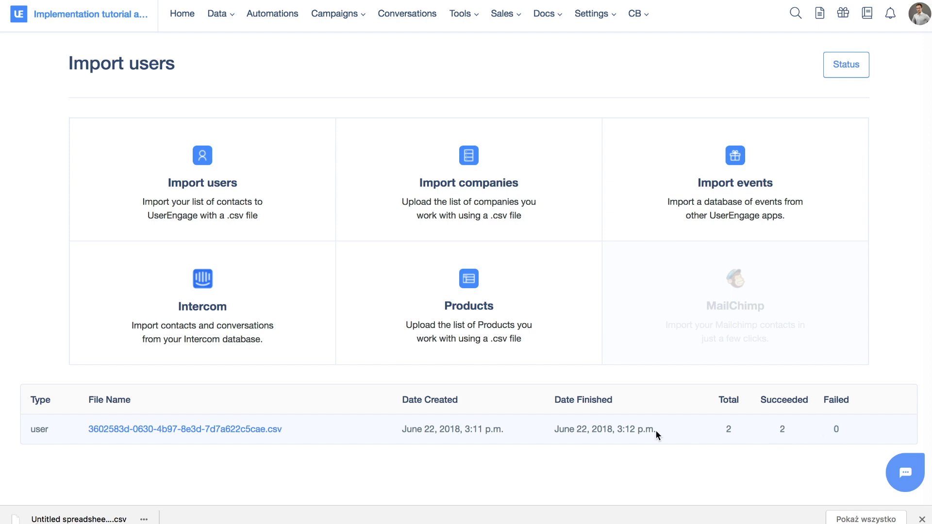
left_click_drag(656, 431, 553, 431)
left_click(554, 431)
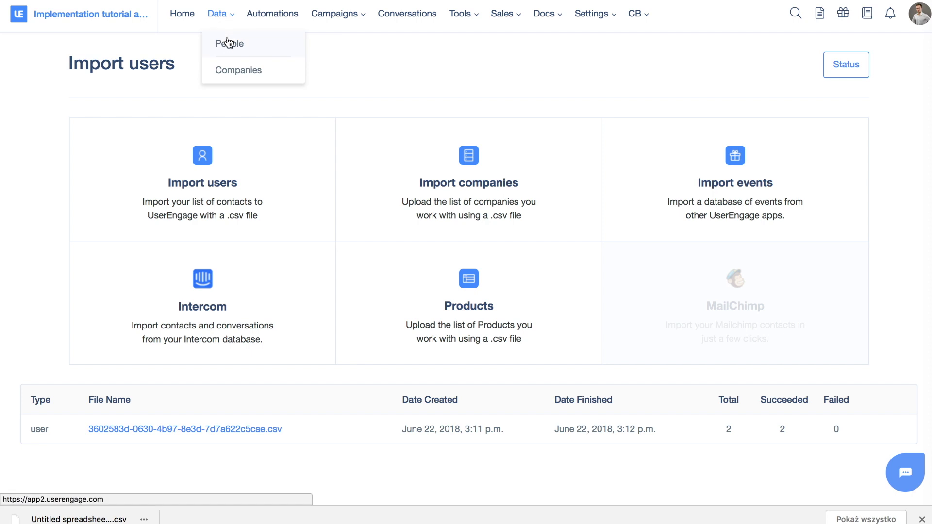
Clear the download bar and chat prompt, and reopen the user import form in its paste-your-data mode.
left_click(921, 519)
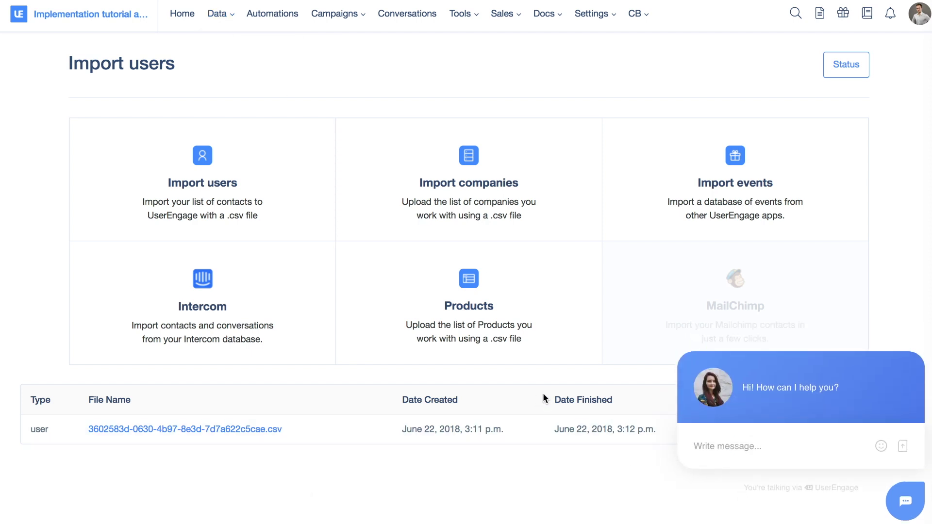
left_click(915, 339)
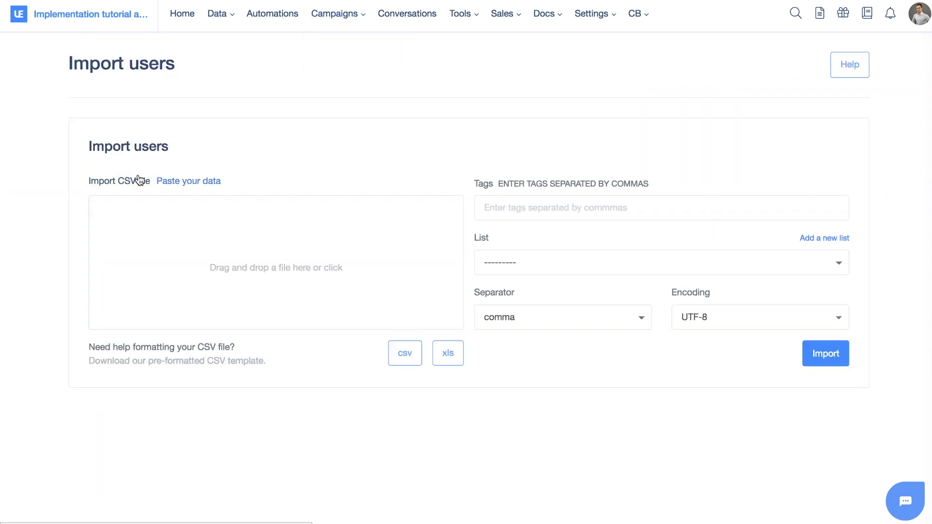
left_click(207, 181)
left_click(225, 231)
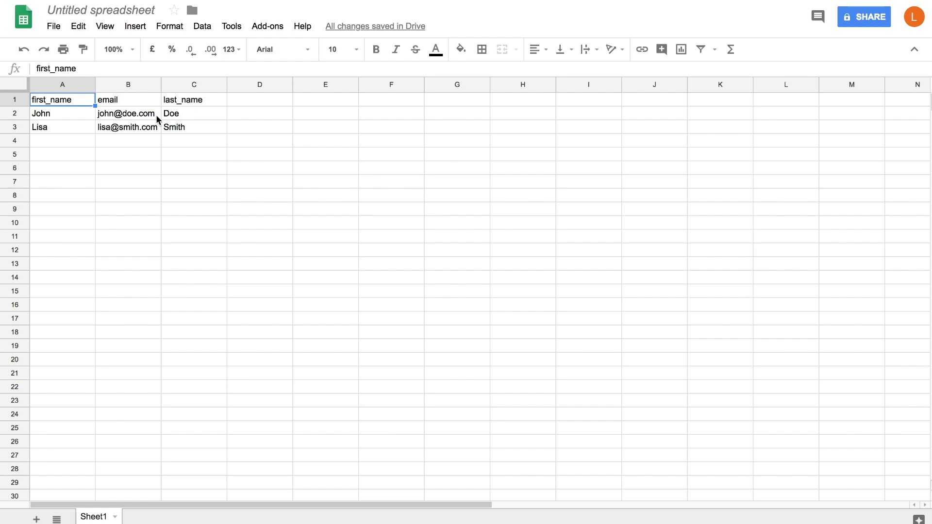
In the contact spreadsheet, rename the row 1 headers to first_name123, email123 and last_name123.
double_click(73, 98)
type("123")
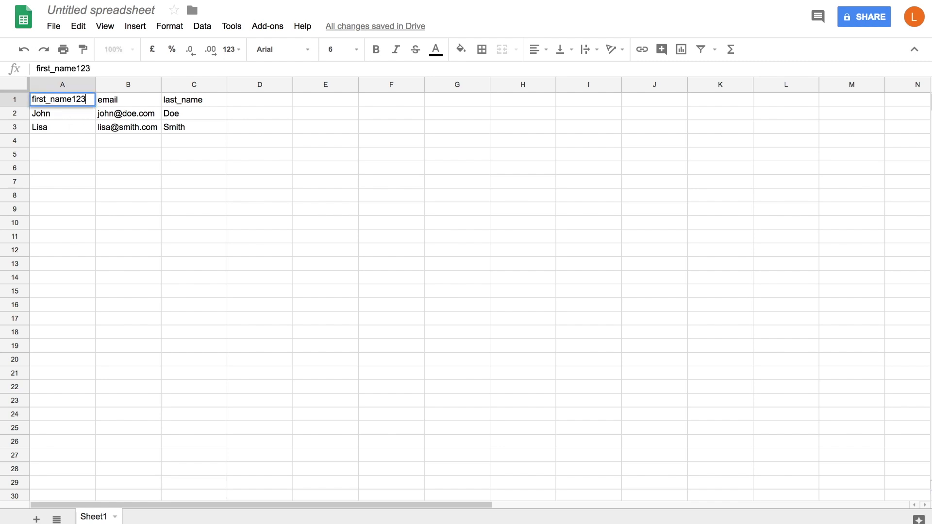
left_click(133, 98)
double_click(133, 98)
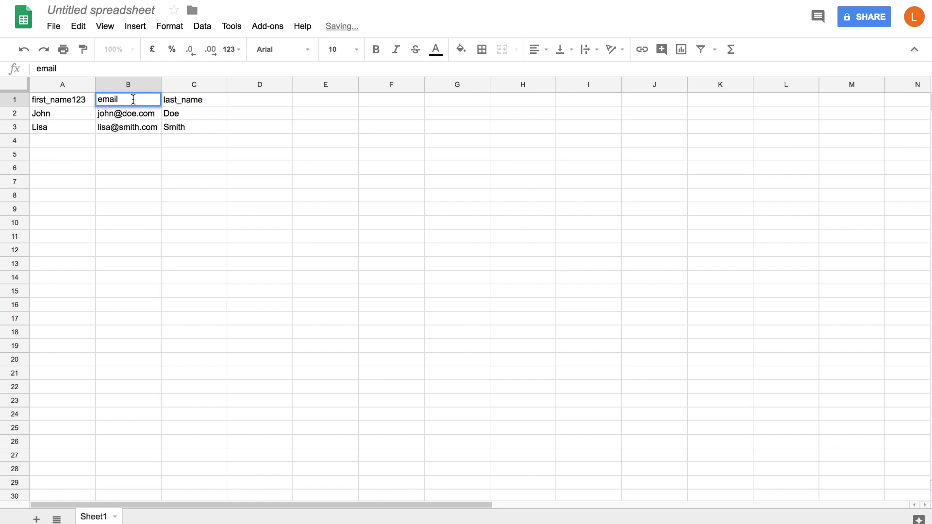
double_click(174, 100)
type("123")
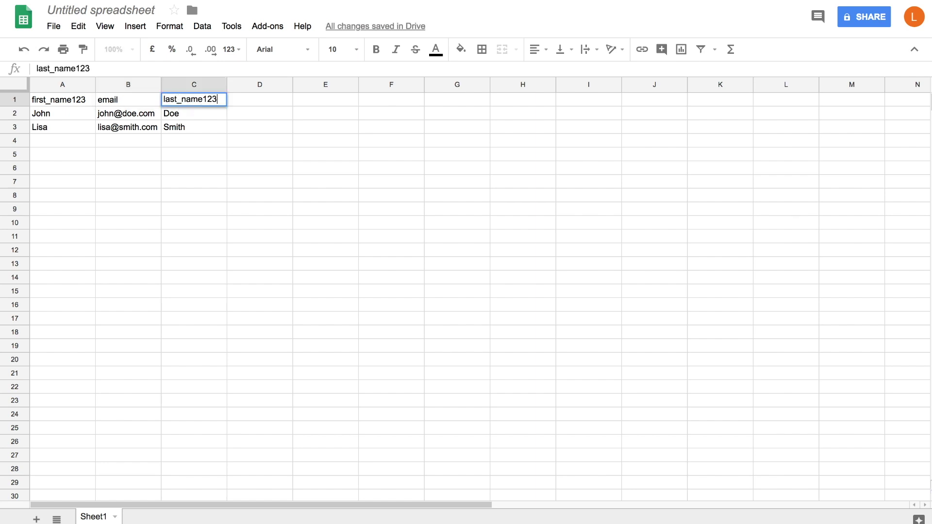
left_click(184, 148)
double_click(132, 101)
type("123")
left_click(142, 148)
In row 2, append y to the first contact's first name and yy to the e-mail address before the @ sign.
left_click(68, 113)
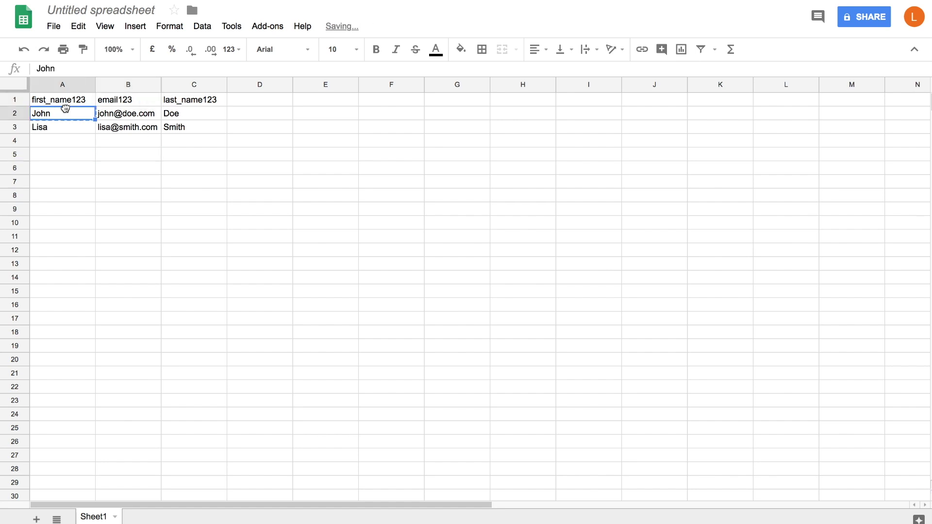
double_click(60, 112)
type("y")
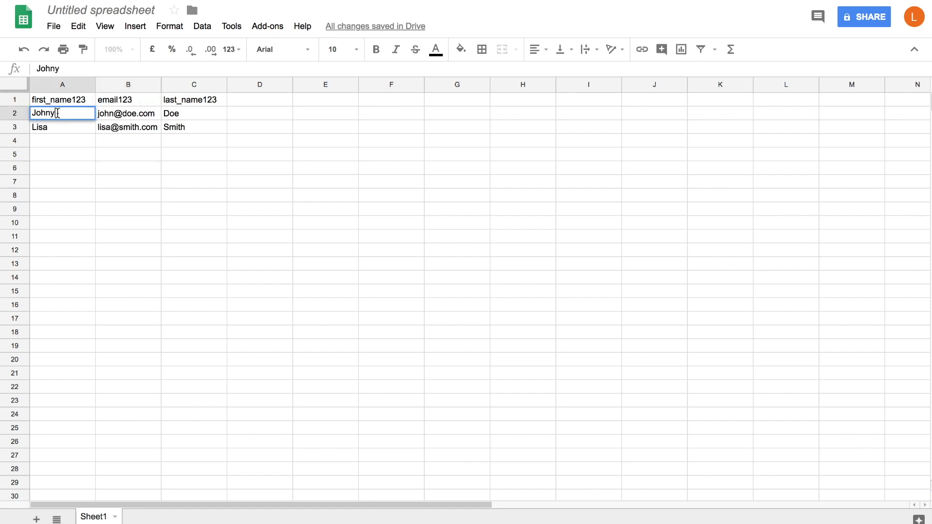
left_click(123, 114)
double_click(124, 115)
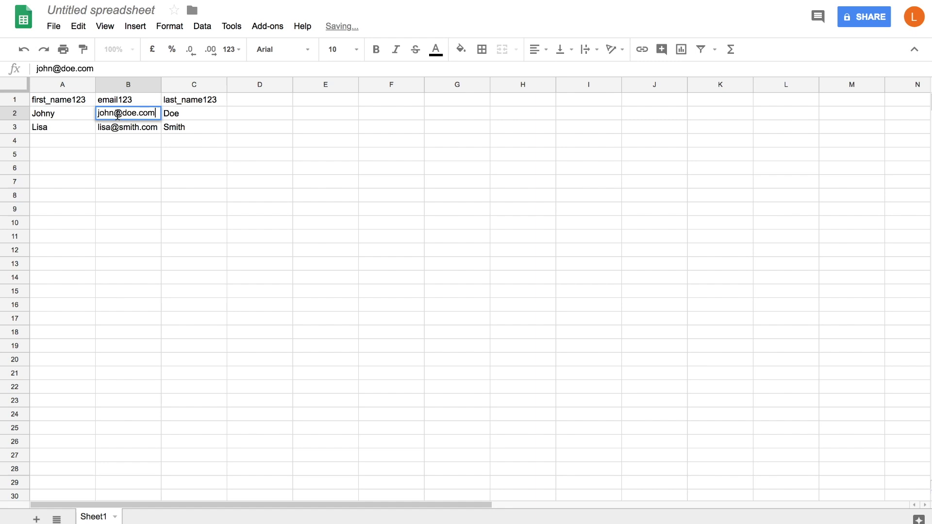
type("yy")
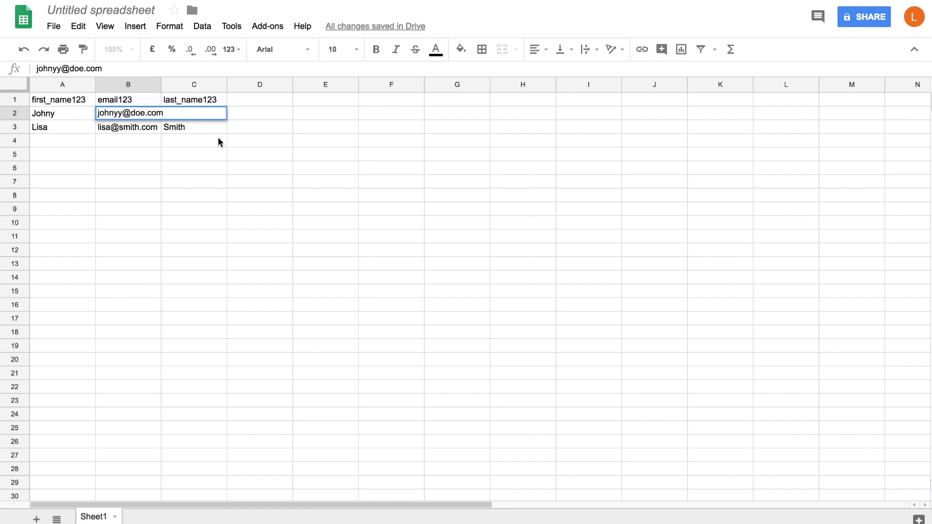
left_click(218, 140)
left_click(125, 116)
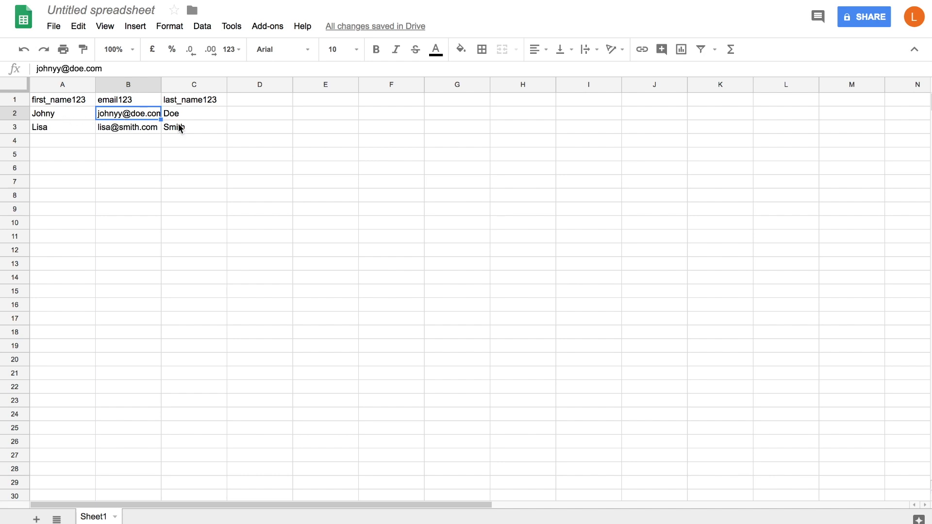
left_click(211, 121)
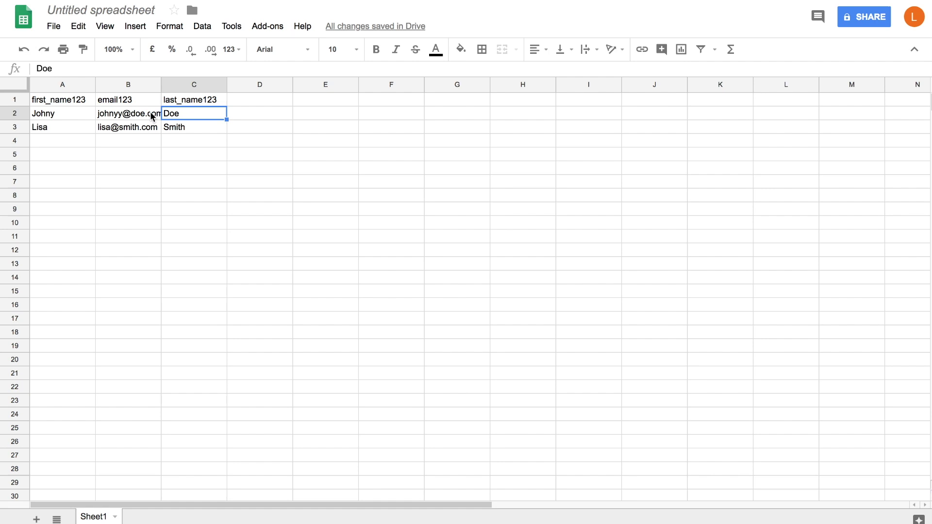
left_click(133, 115)
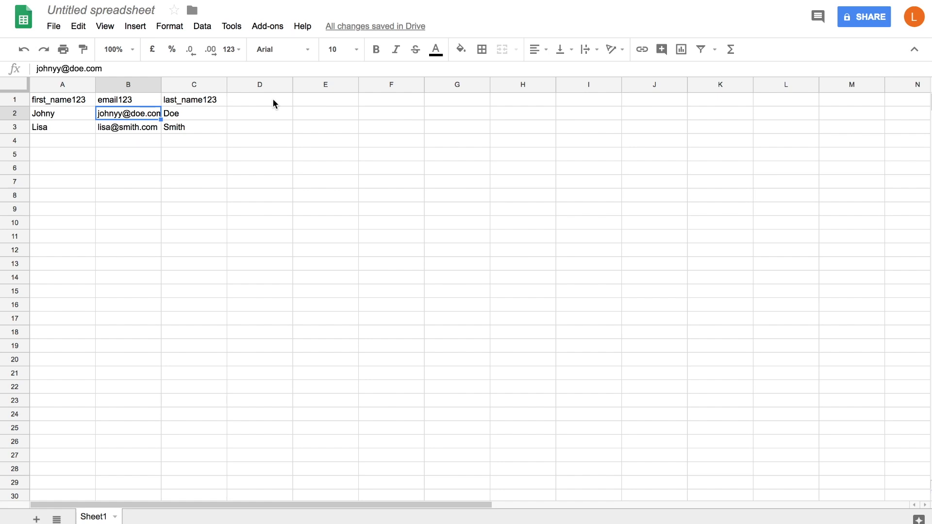
In row 3, append 123 to the second contact's first name, last name and the e-mail address before the @ sign.
double_click(78, 129)
type("123")
left_click(122, 131)
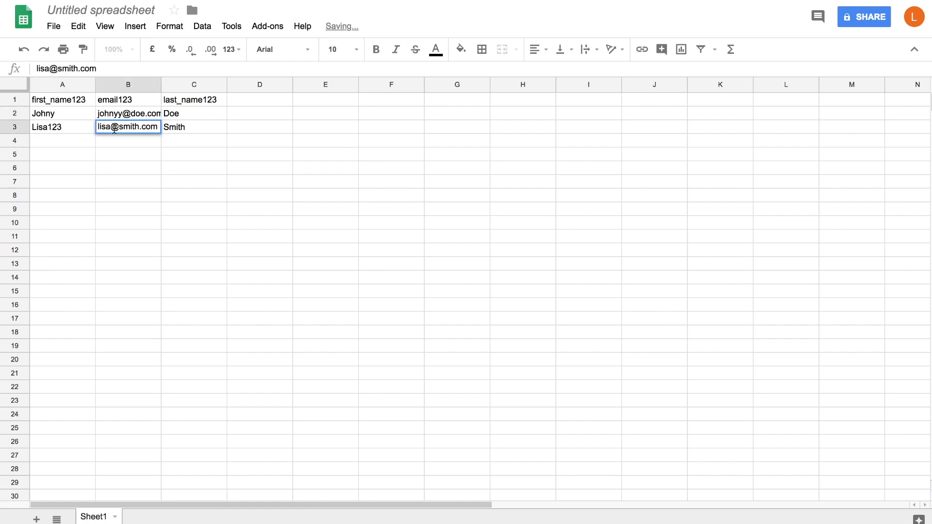
double_click(114, 129)
type("123")
left_click(255, 138)
double_click(198, 127)
type("123")
left_click(252, 188)
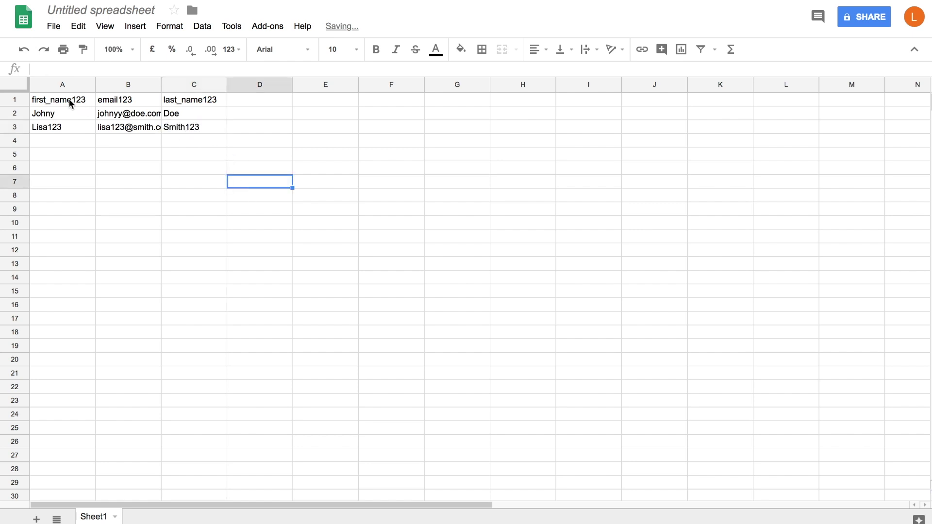
Copy the spreadsheet range A1:C3 and paste it into UserEngage's user import form as CSV content.
left_click_drag(69, 103, 198, 130)
key("ctrl+c")
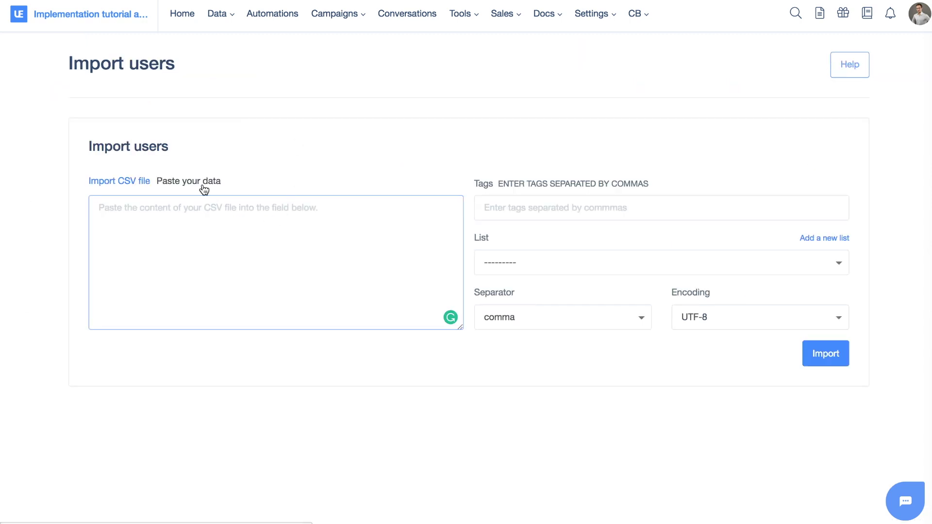
left_click(202, 230)
key("ctrl+v")
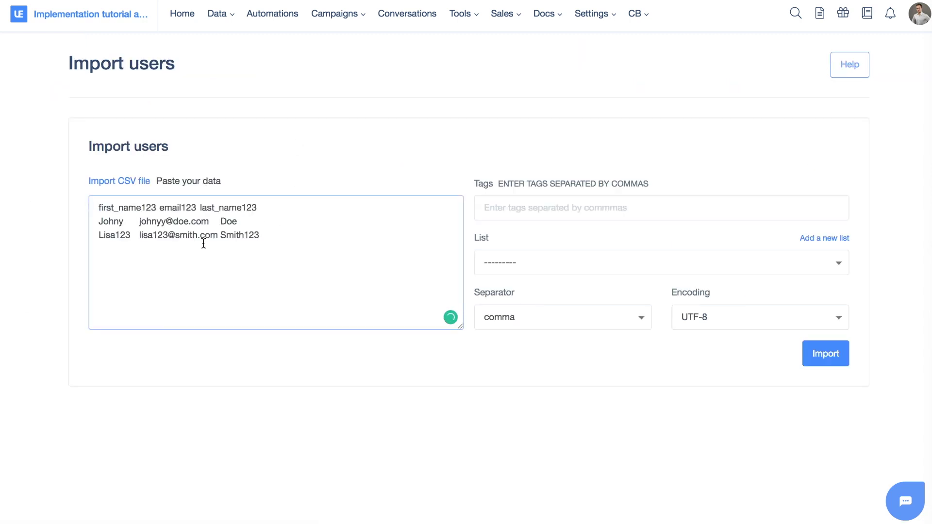
Set the tag for the pasted user import to import_second.
left_click(523, 208)
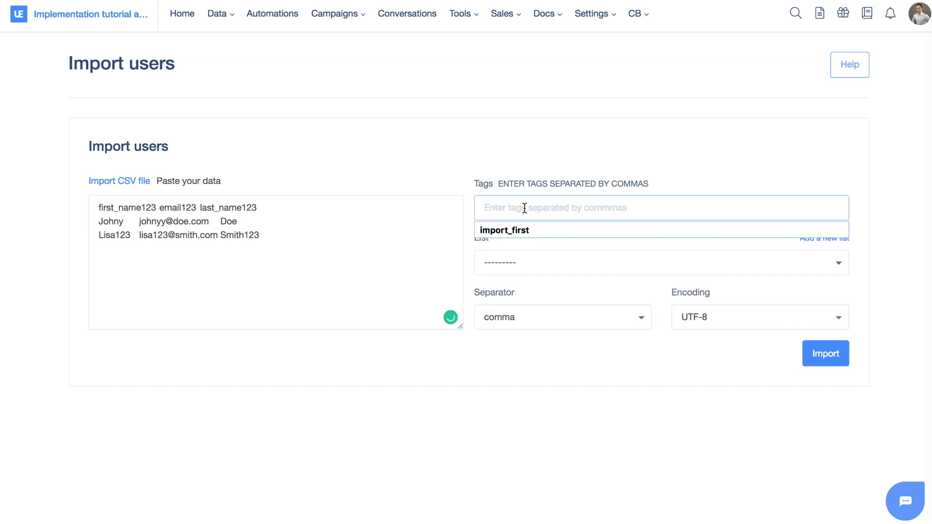
key("Down")
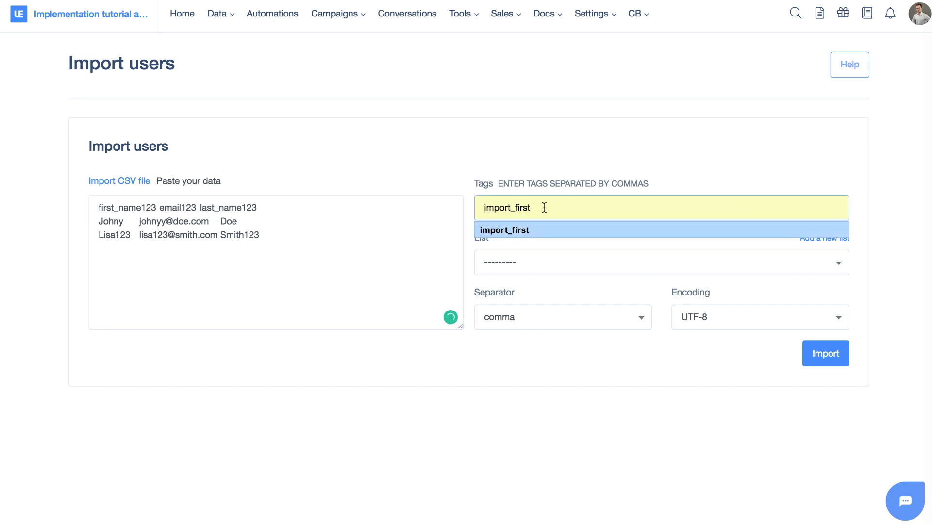
key("Return")
key("BackSpace")
key("BackSpace")
key("BackSpace")
key("BackSpace")
key("BackSpace")
type("second")
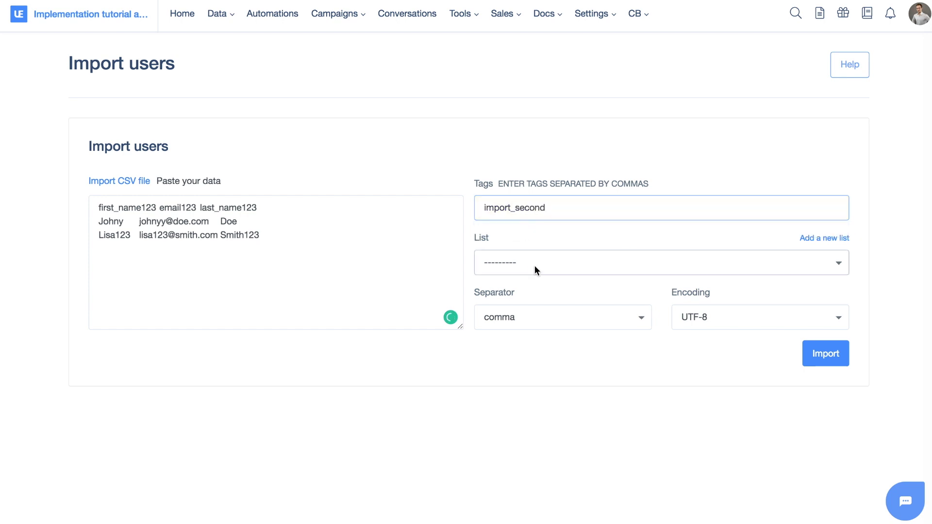
Set the separator to tab for the pasted data and submit the user import form.
left_click(510, 320)
left_click(512, 342)
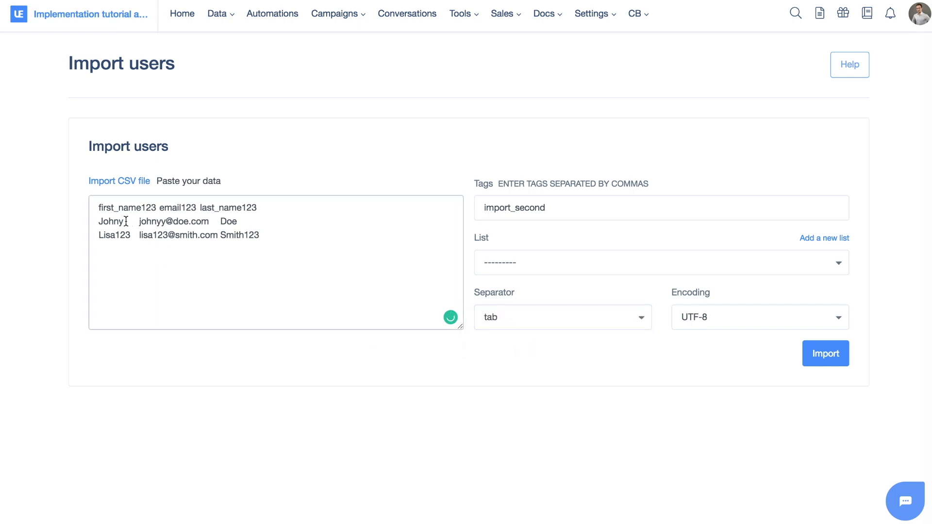
left_click(823, 362)
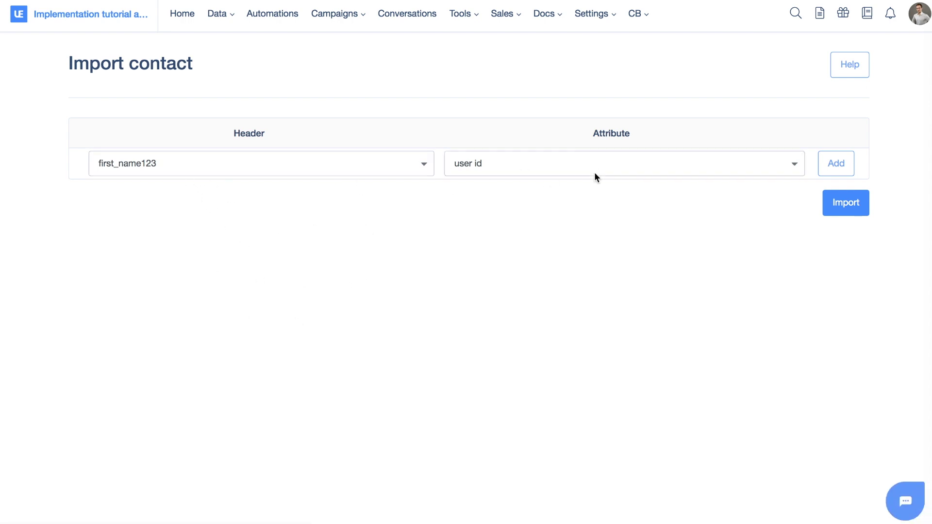
Map the header first_name123 to the first name attribute and add the mapping.
left_click(273, 166)
left_click(152, 163)
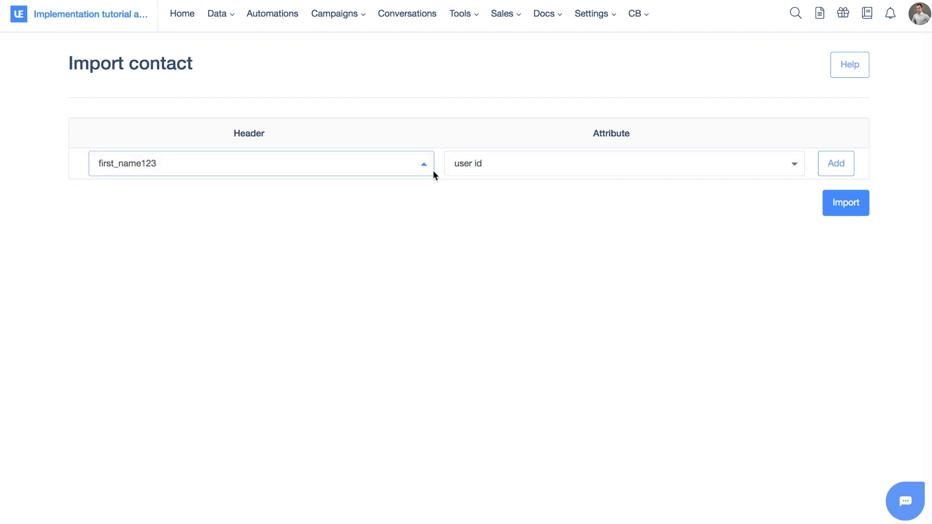
left_click(515, 166)
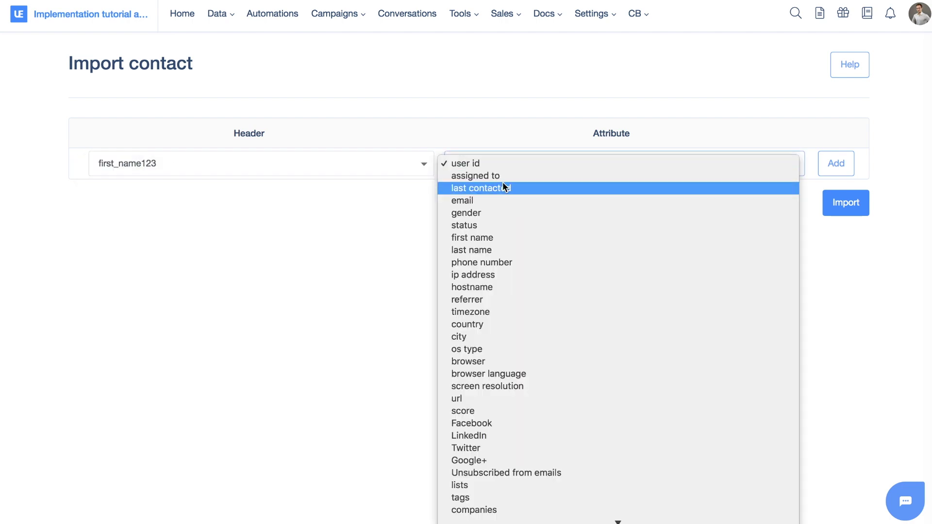
left_click(508, 238)
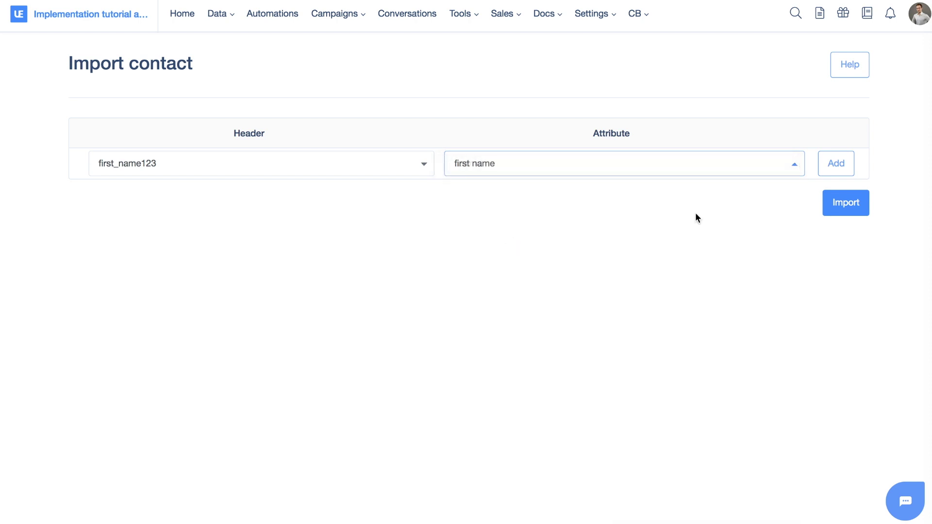
left_click(848, 166)
Map the header email123 to the email attribute and add the mapping.
left_click(203, 164)
left_click(187, 163)
left_click(463, 166)
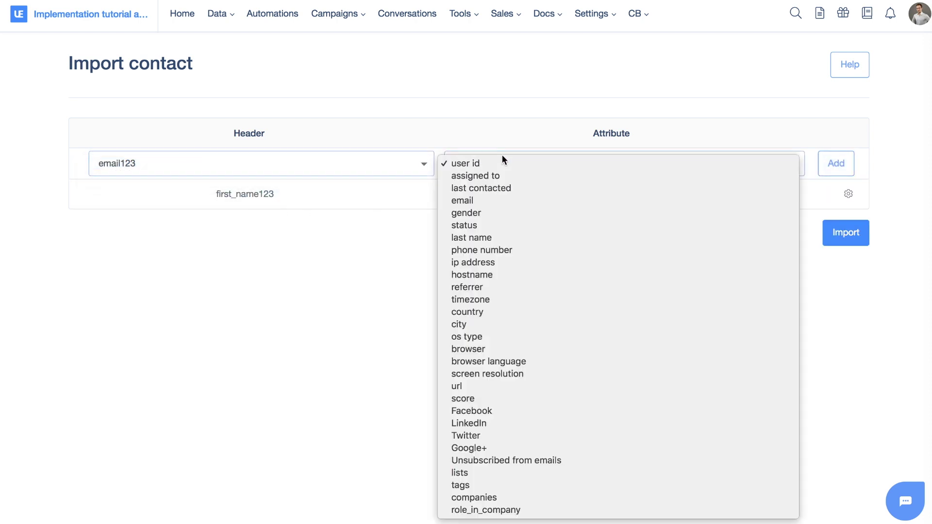
left_click(487, 201)
left_click(837, 167)
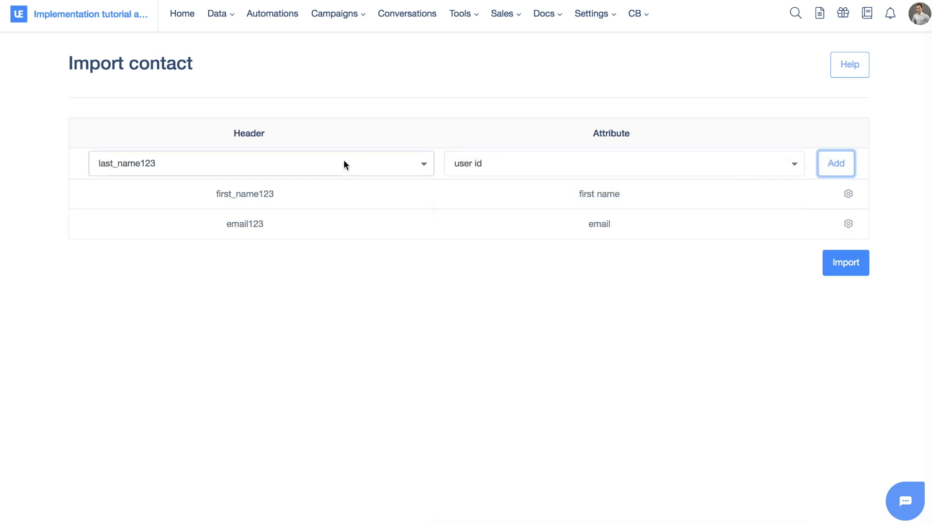
Map the header last_name123 to the last name attribute, add the mapping and run the contact import.
left_click(310, 163)
left_click(257, 166)
left_click(497, 163)
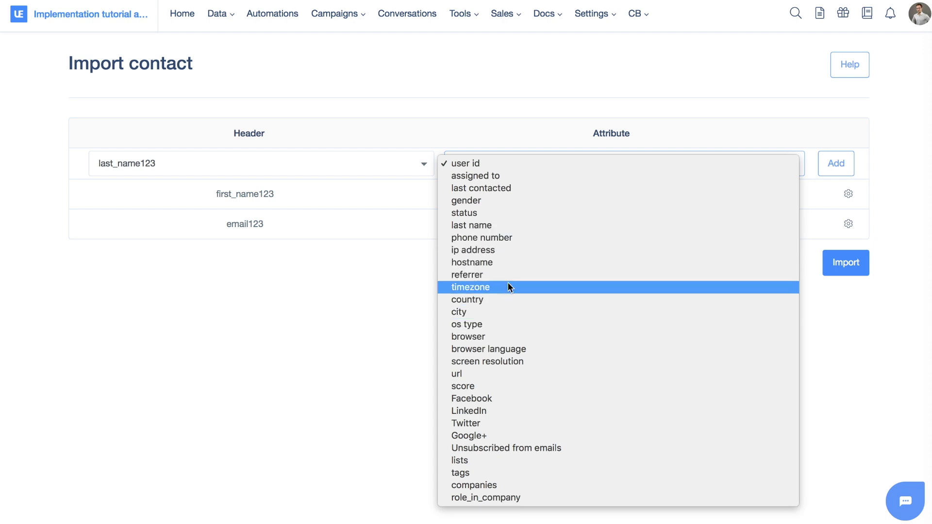
left_click(498, 227)
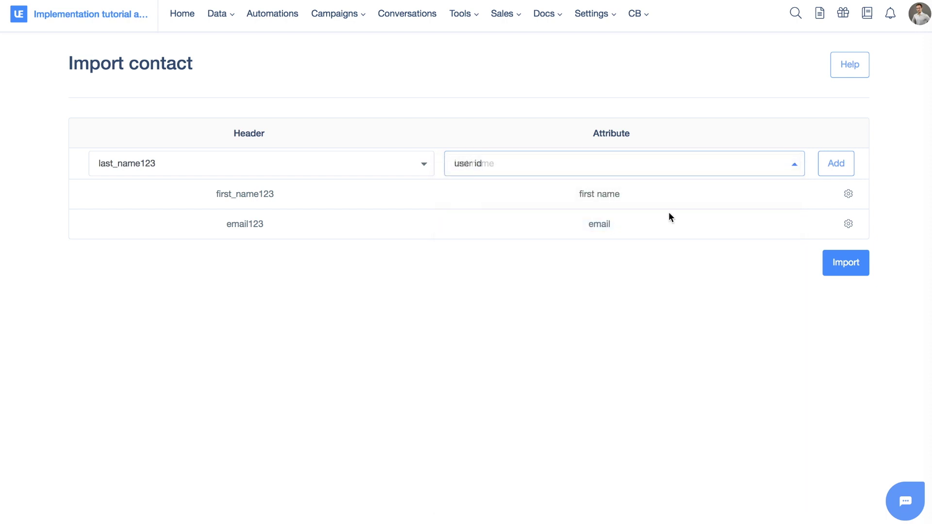
left_click(836, 169)
left_click(841, 270)
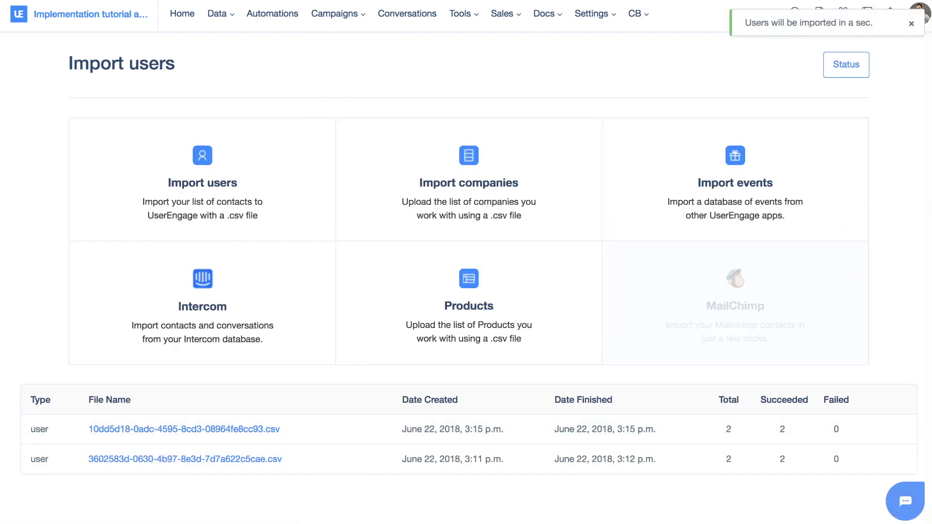
left_click(127, 93)
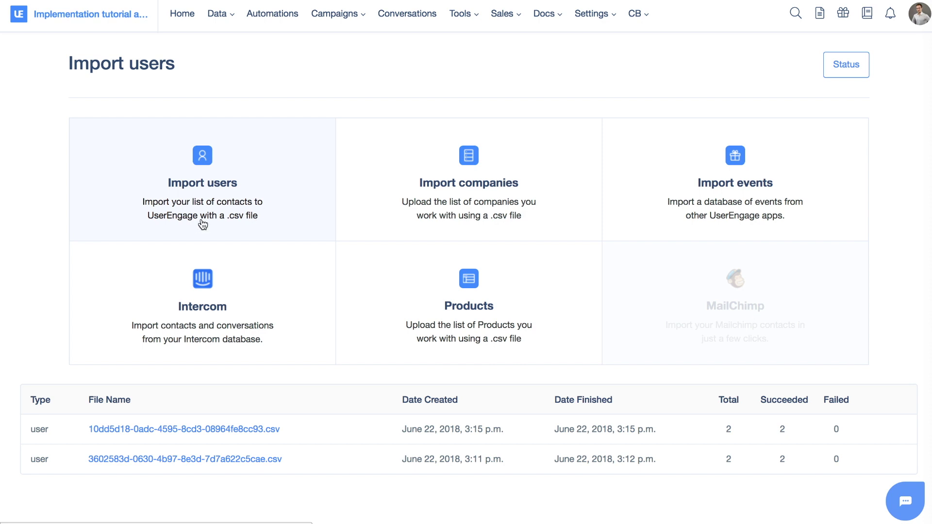
left_click(162, 204)
left_click(193, 182)
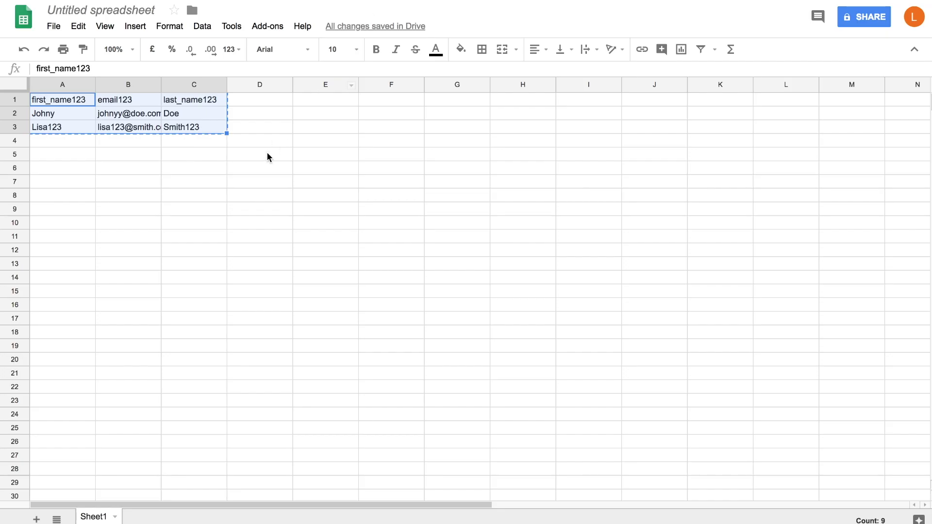
Highlight the spreadsheet range A1:D4 with its empty cells, and the data-only range A1:C3.
left_click(275, 129)
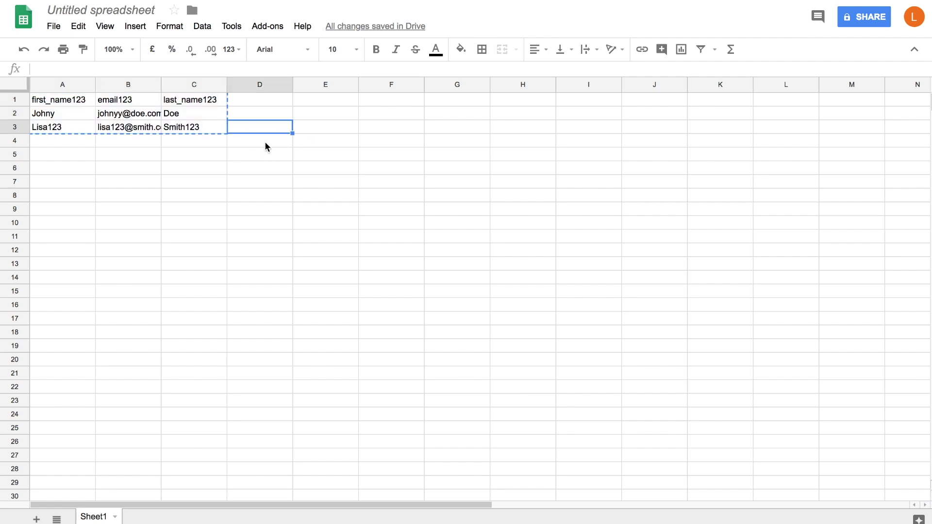
left_click_drag(268, 141, 54, 100)
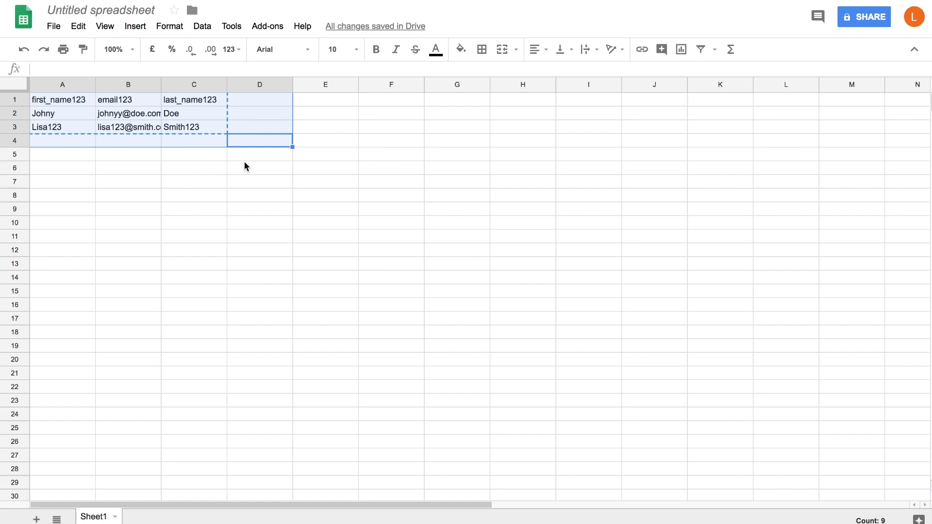
left_click(199, 128)
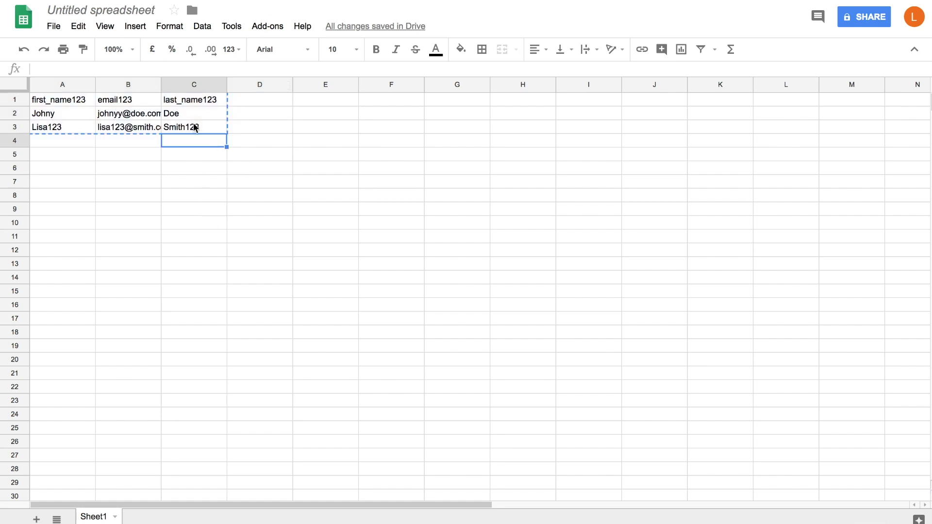
left_click_drag(203, 127, 62, 97)
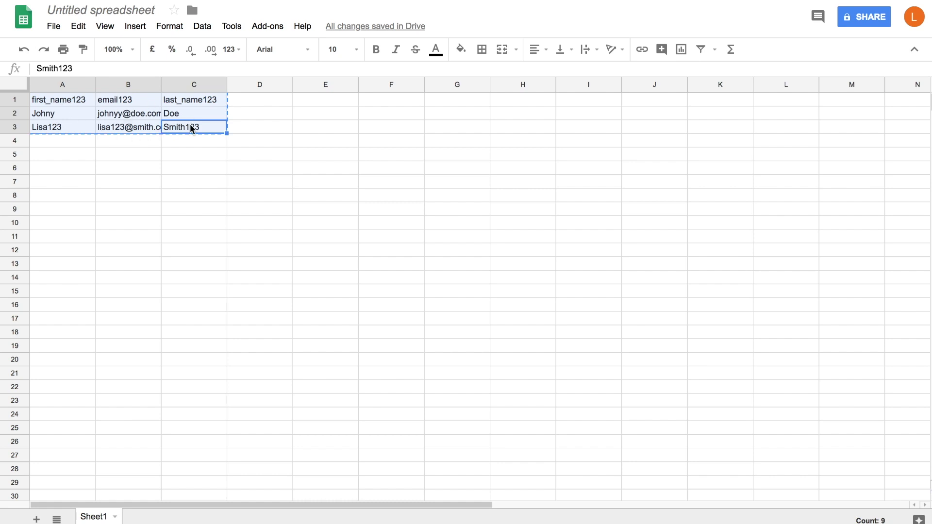
Clear the first contact's last name in cell C2 and highlight the range A1:C3.
left_click(196, 112)
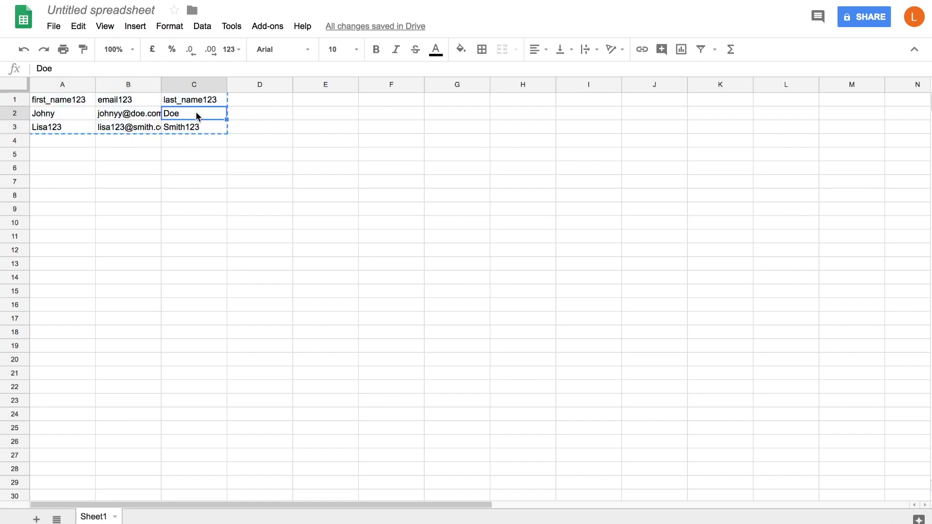
key("Delete")
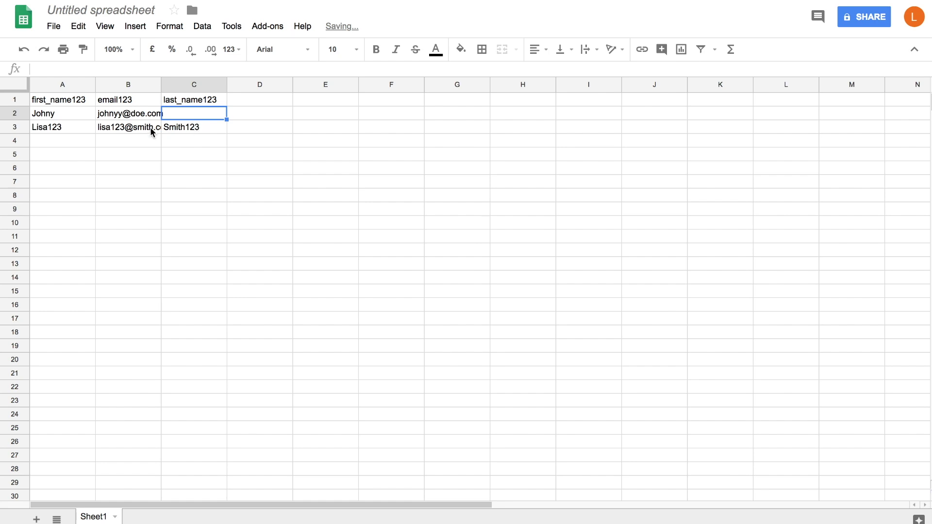
left_click_drag(196, 127, 64, 101)
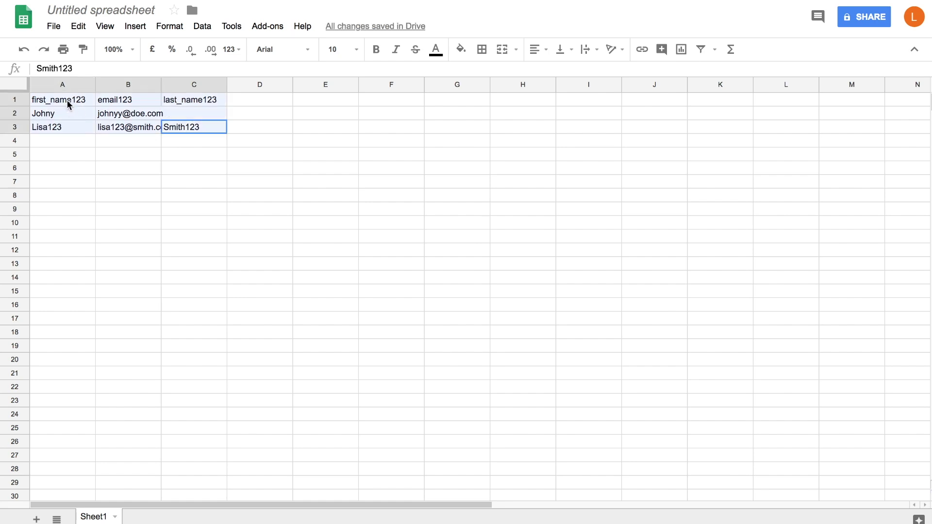
left_click(330, 156)
Clear the last_name123 header in cell C1 and highlight the range A1:C3 with the missing header.
left_click(184, 101)
key("Delete")
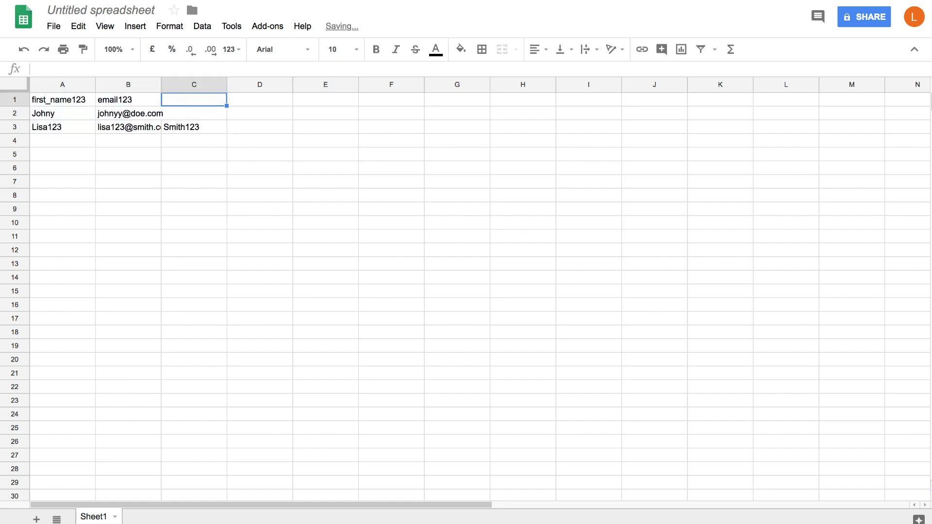
left_click(195, 130)
left_click_drag(167, 127, 36, 97)
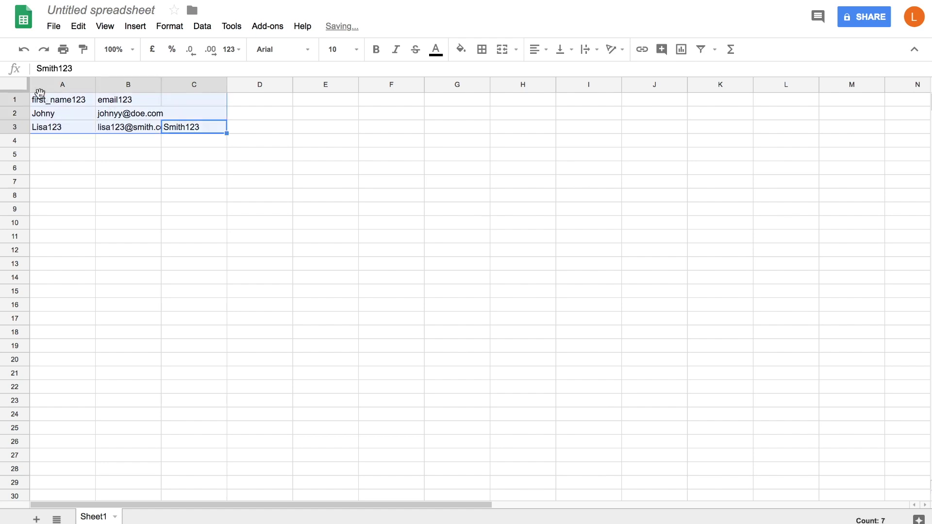
Highlight only the columns that have headers, range A1:B3.
left_click(136, 165)
left_click_drag(138, 130, 77, 97)
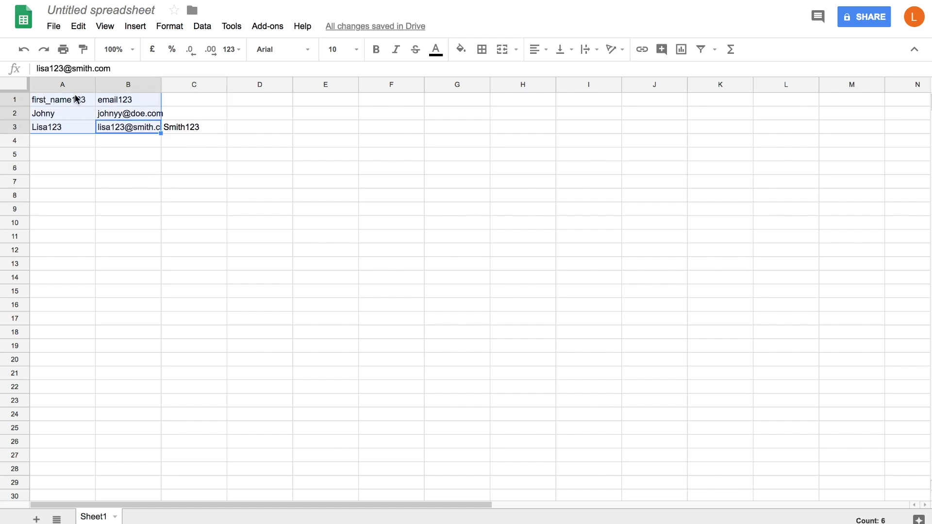
left_click(396, 165)
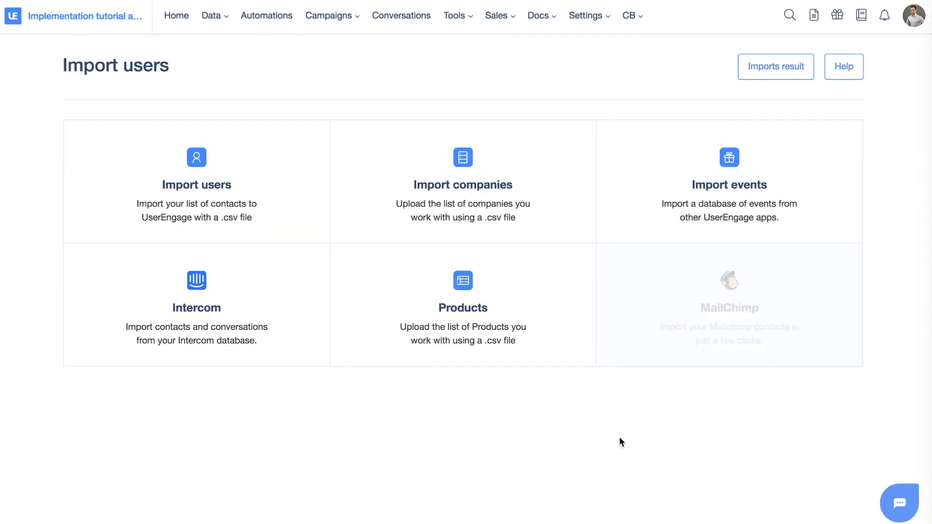
Open the company import form and examine its tag field, encoding options and the choice between CSV upload and pasted data.
left_click(545, 330)
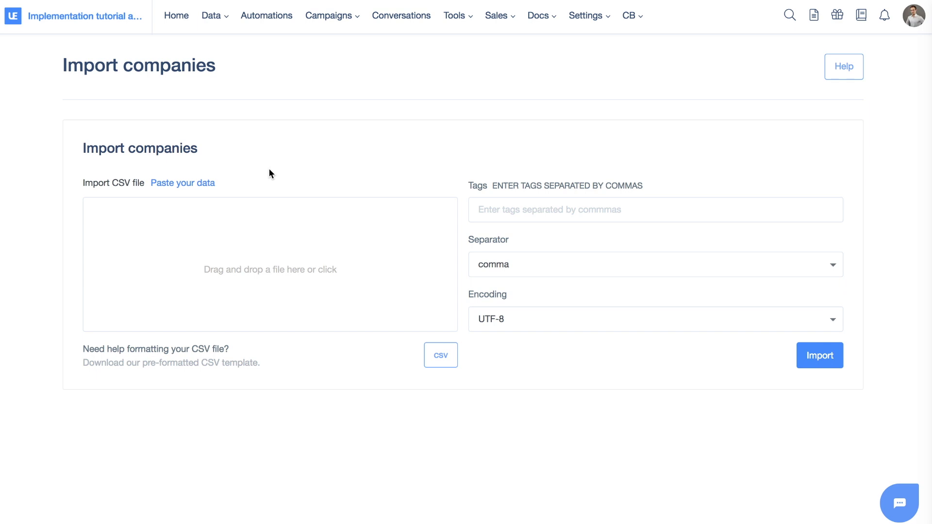
left_click(509, 209)
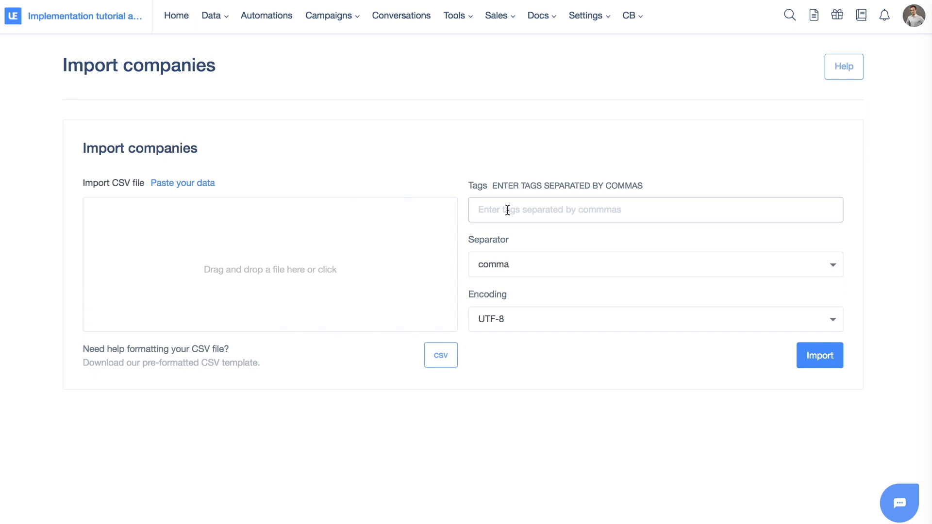
left_click(541, 310)
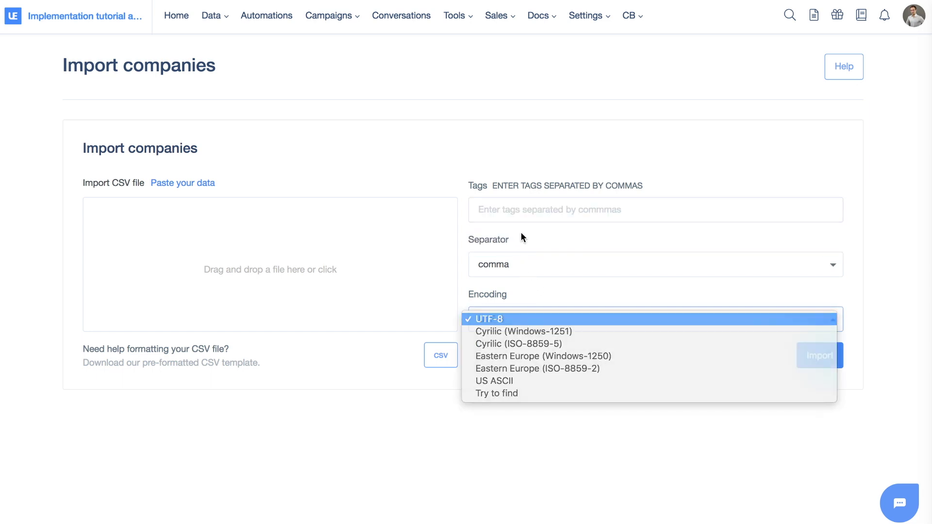
left_click(514, 320)
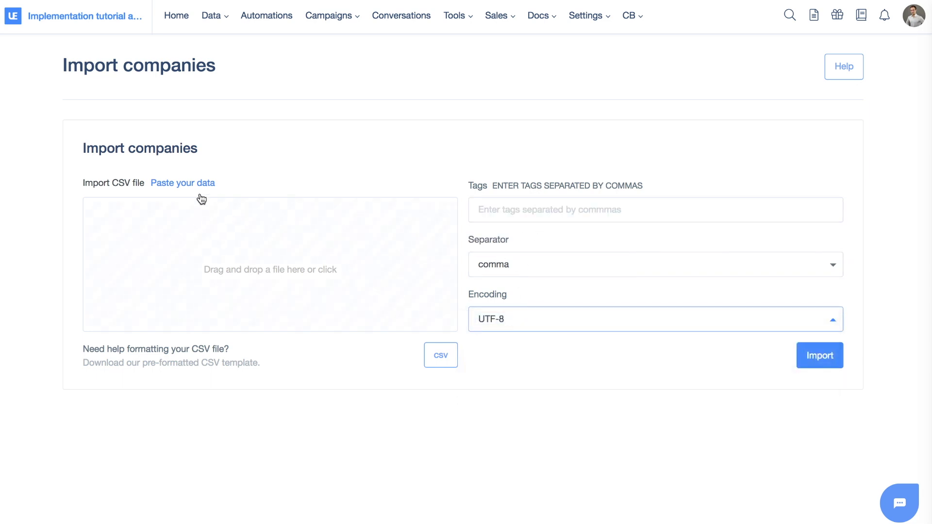
left_click(183, 184)
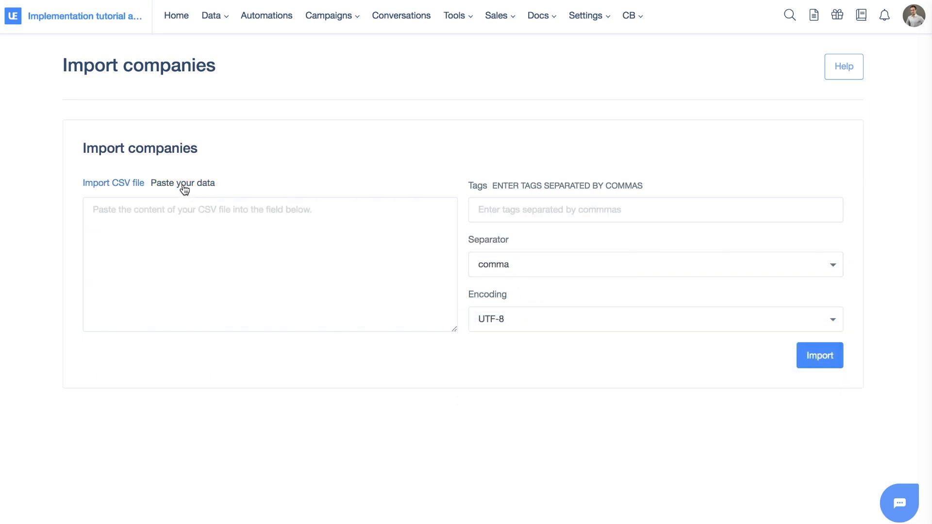
left_click(119, 188)
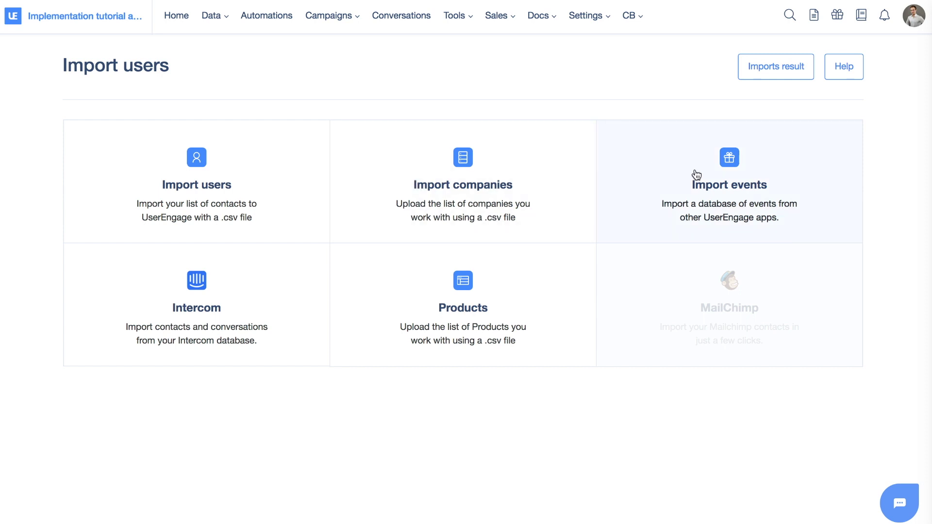
Open the event import form and download its pre-formatted CSV template.
left_click(672, 140)
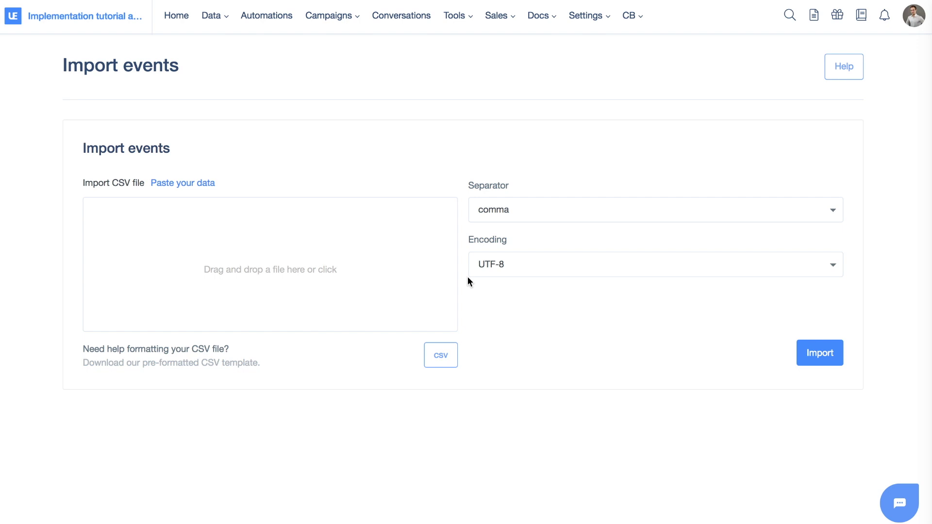
left_click(444, 356)
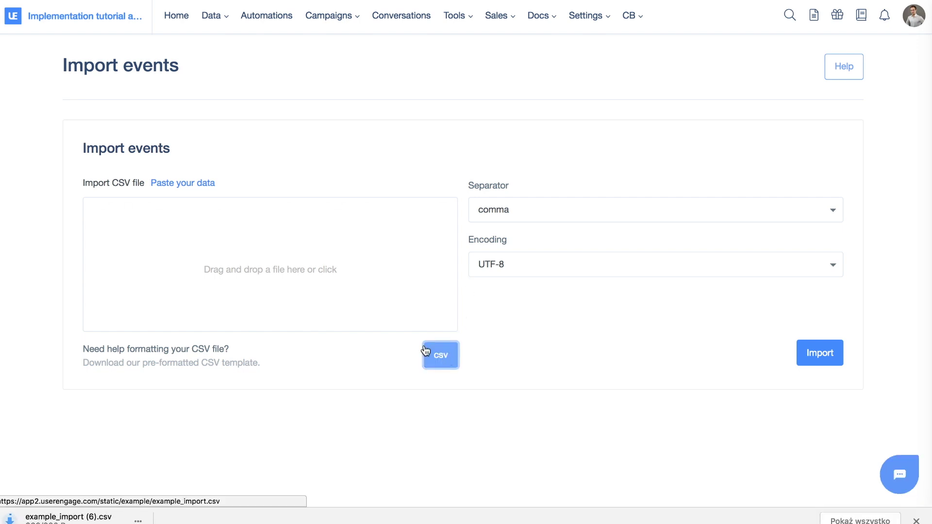
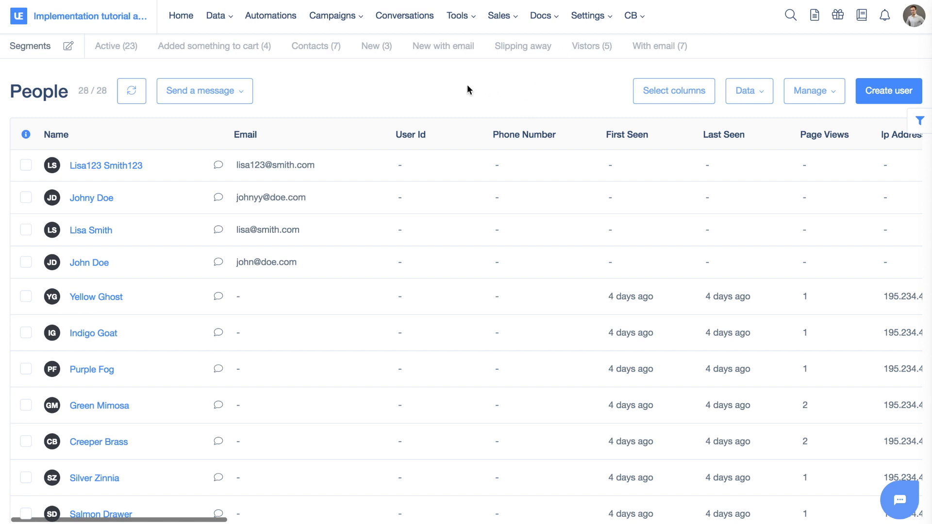
Look through the People list for the contacts from both imports.
scroll(345, 165, "down", 5)
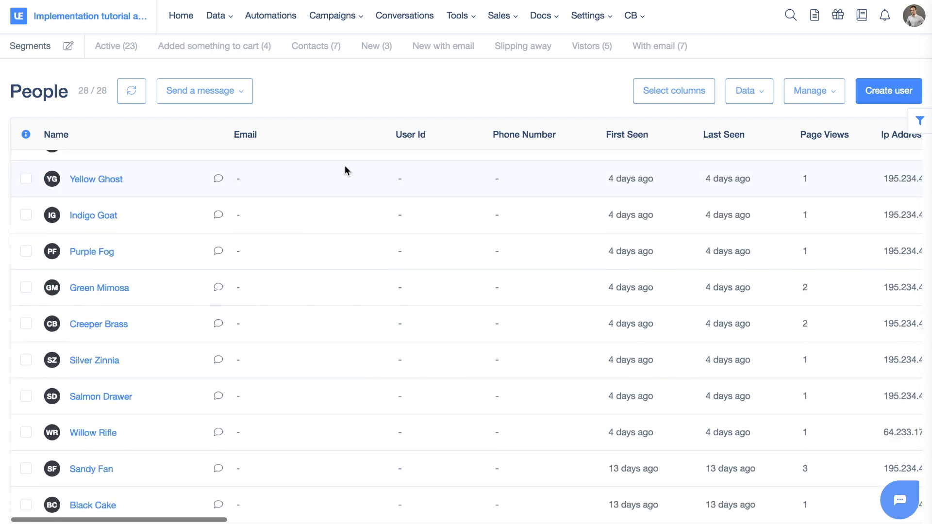
scroll(344, 165, "up", 2)
scroll(345, 170, "up", 4)
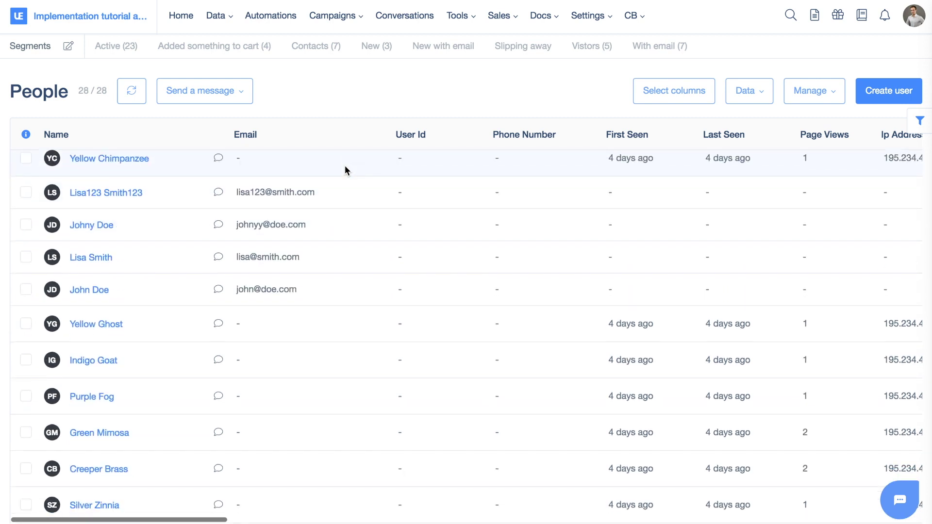
scroll(298, 179, "down", 1)
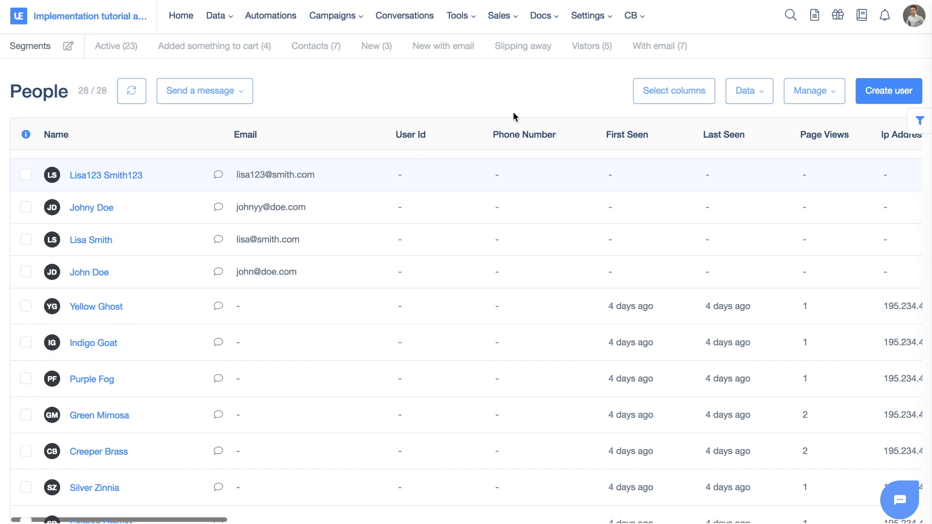
Select the four imported contacts in the People list and review the bulk actions available for them, including user export.
left_click(26, 175)
left_click(26, 207)
left_click(26, 239)
left_click(25, 271)
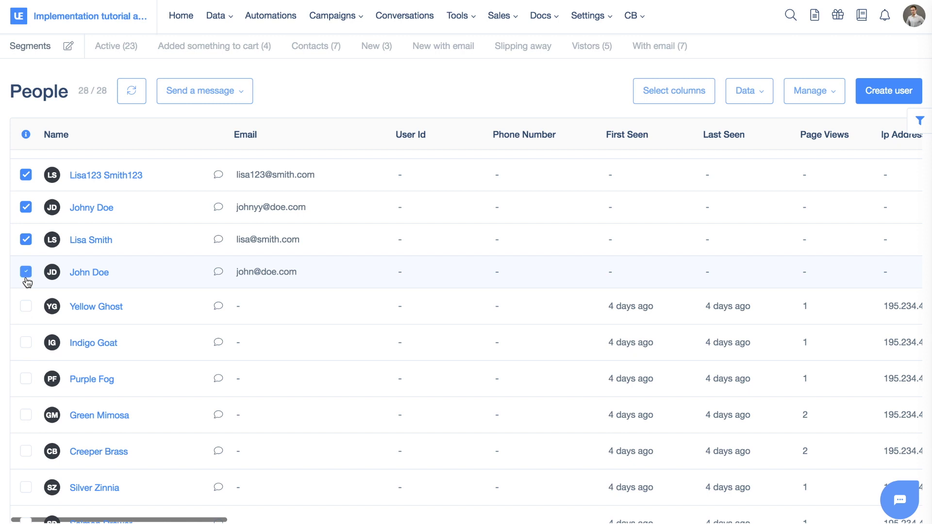
left_click(795, 98)
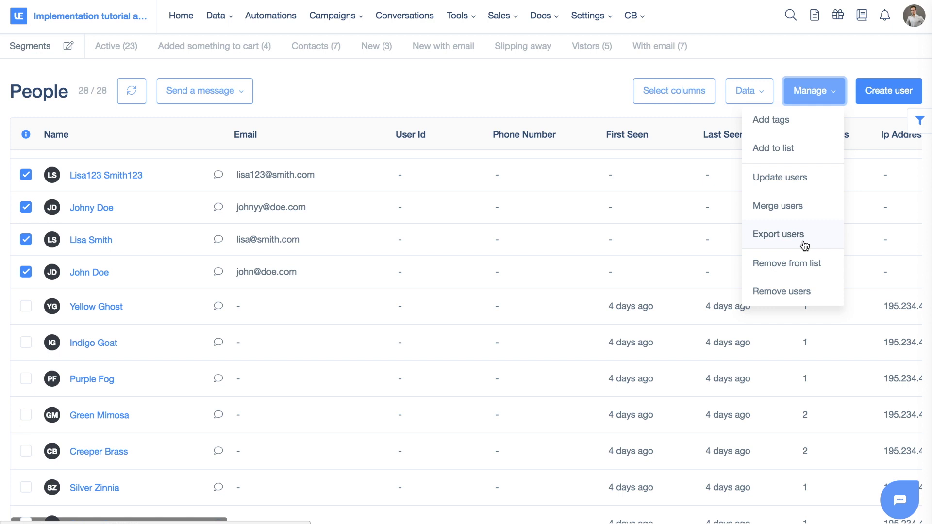
Deselect the four imported contacts in the People list.
left_click(25, 175)
left_click(25, 207)
left_click(26, 239)
left_click(26, 272)
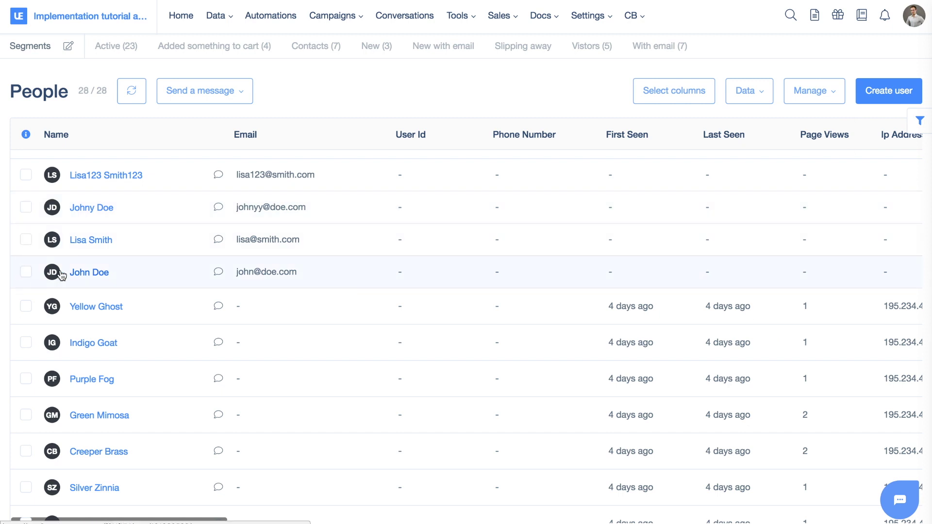
Review the bulk management actions for the whole People list with no contacts selected.
scroll(62, 275, "up", 10)
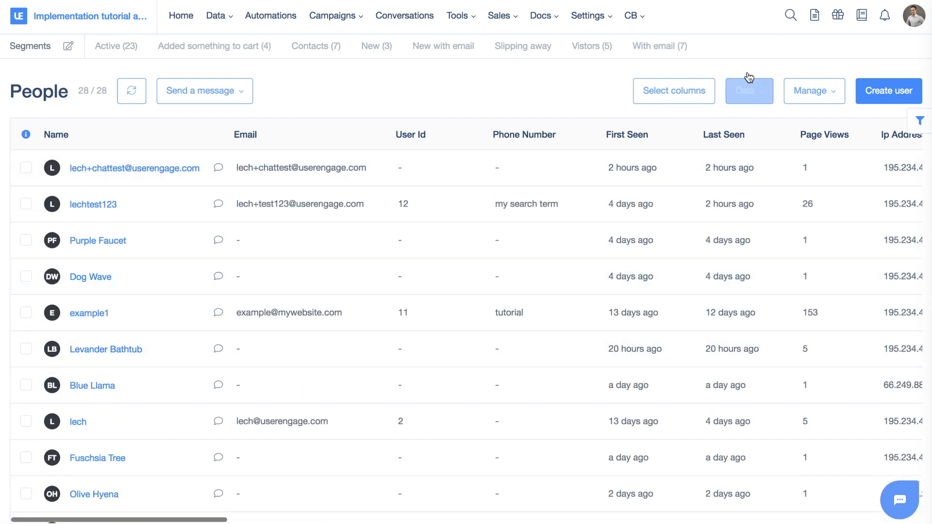
left_click(826, 91)
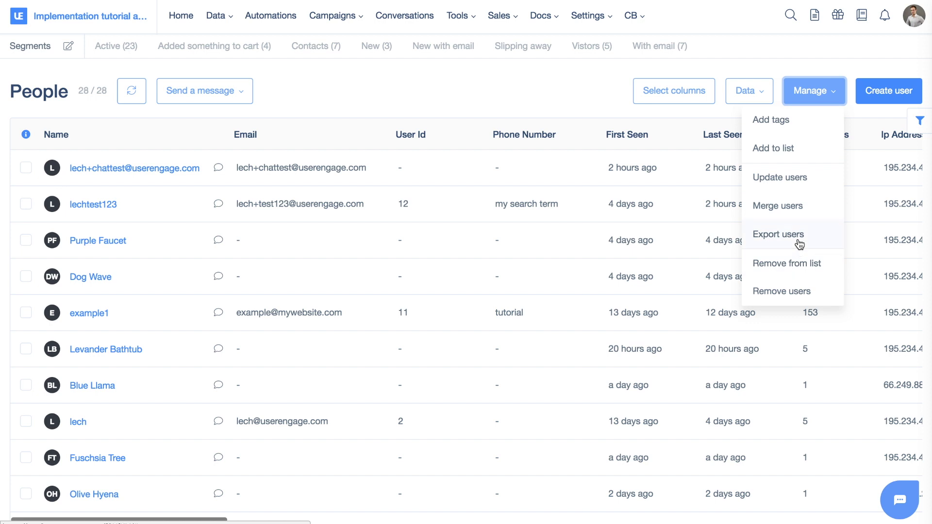
left_click(550, 100)
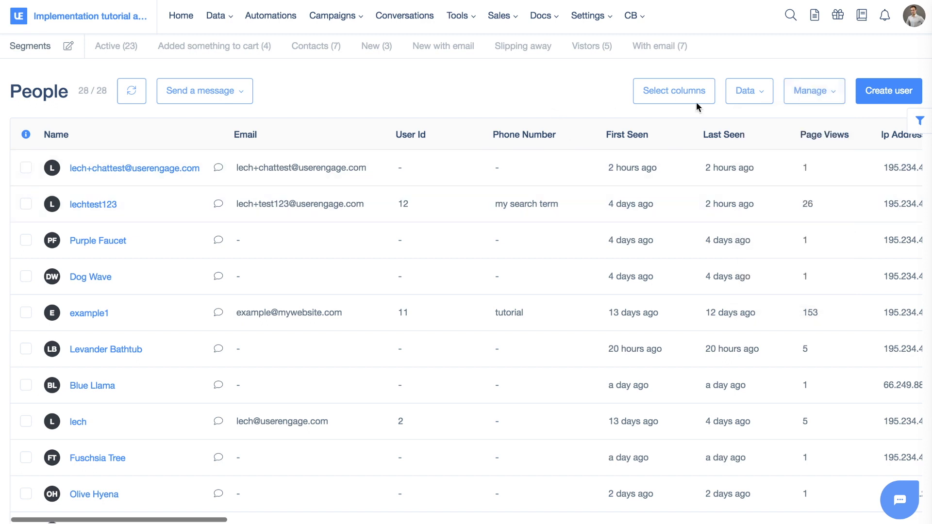
Filter the People list to users whose Email attribute has any value.
left_click(918, 118)
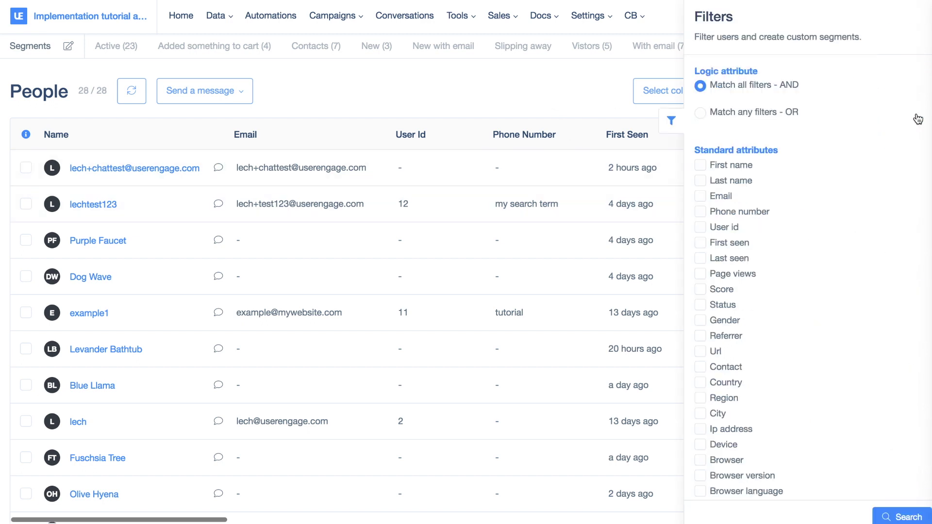
left_click(690, 196)
left_click(762, 229)
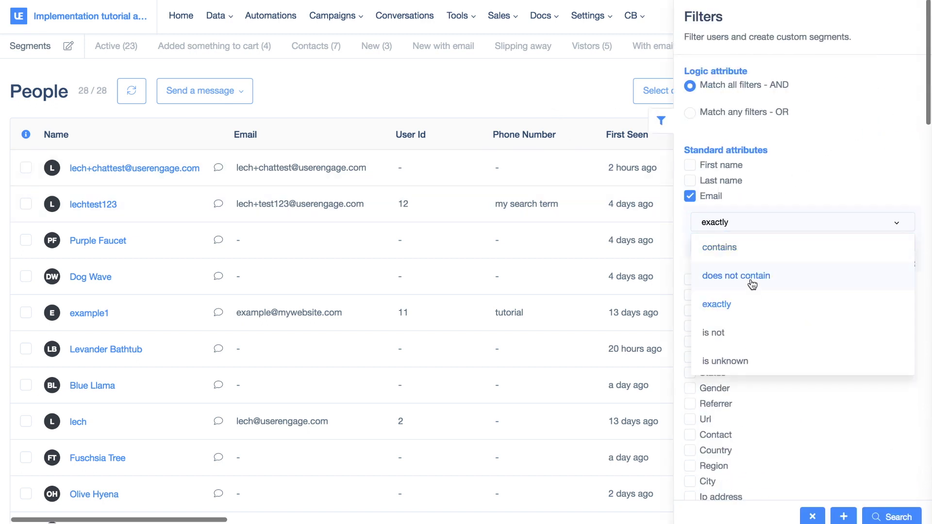
scroll(748, 346, "down", 3)
left_click(744, 315)
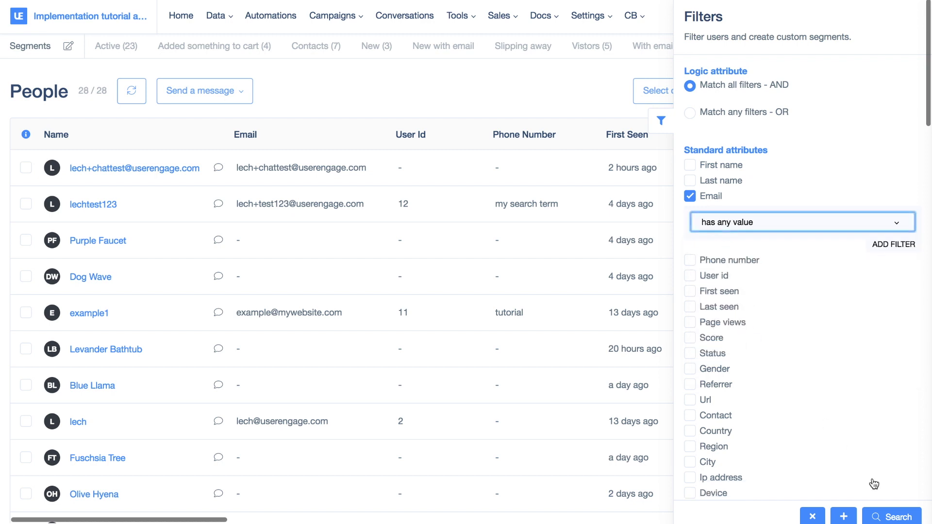
left_click(898, 517)
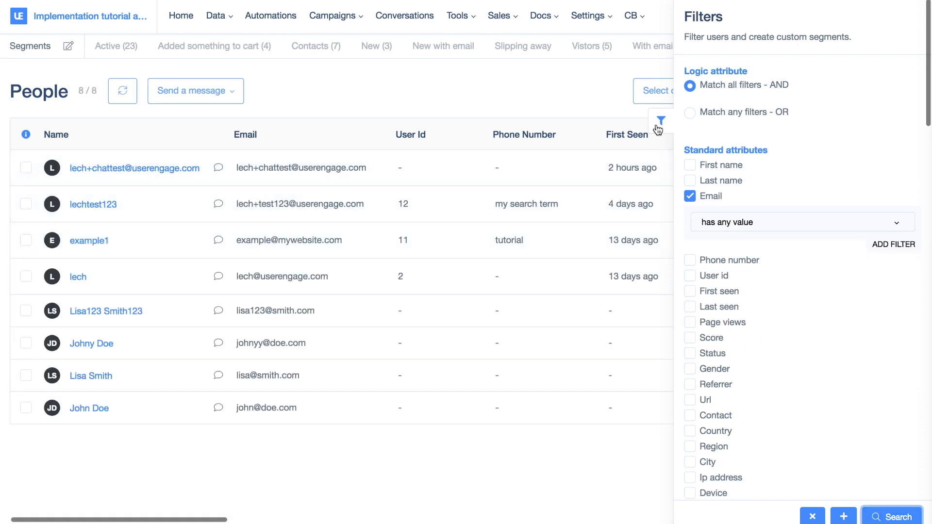
left_click(658, 125)
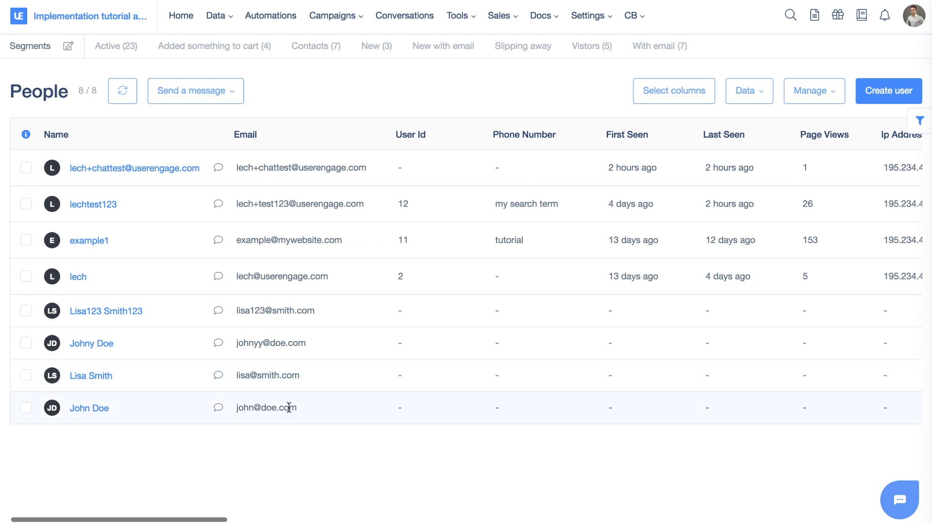
Export the filtered users, then download and open the exported CSV file.
left_click(810, 91)
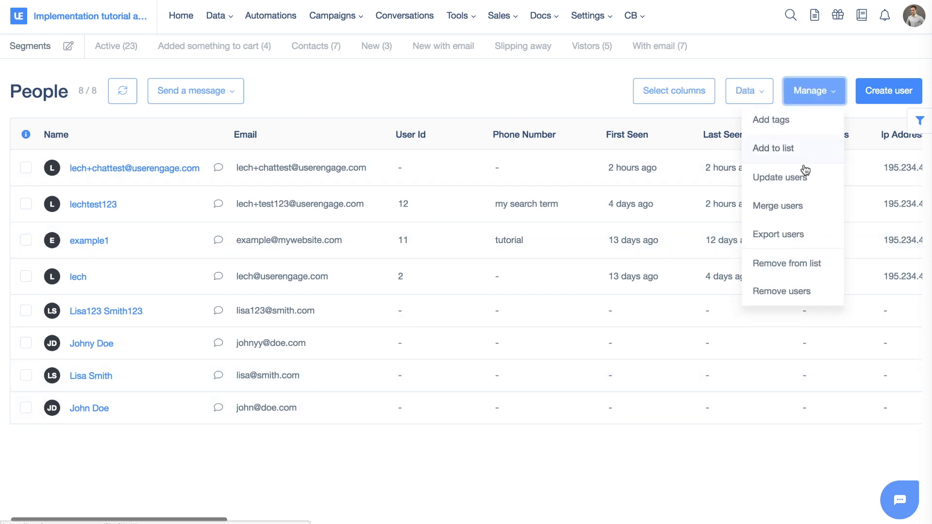
left_click(800, 238)
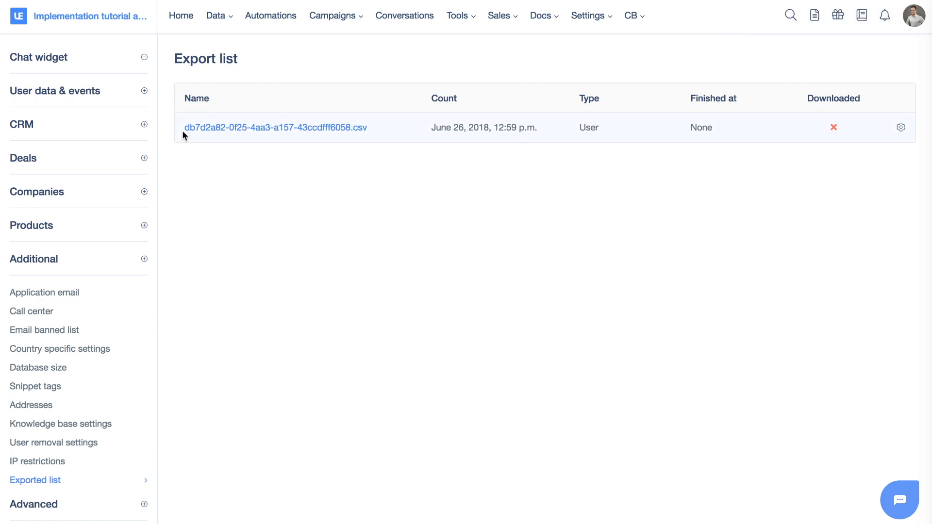
left_click(332, 128)
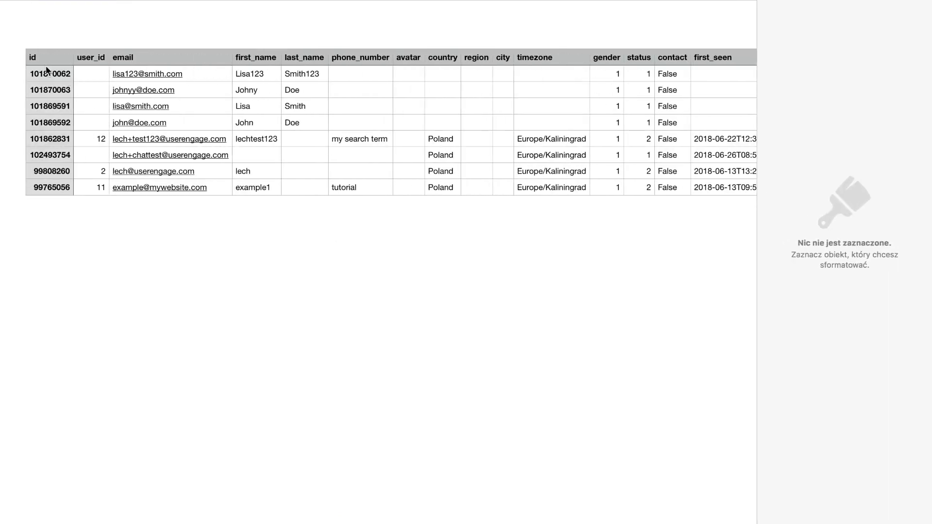
Look through all columns of the exported user spreadsheet, from id to role_in_company.
scroll(399, 55, "right", 20)
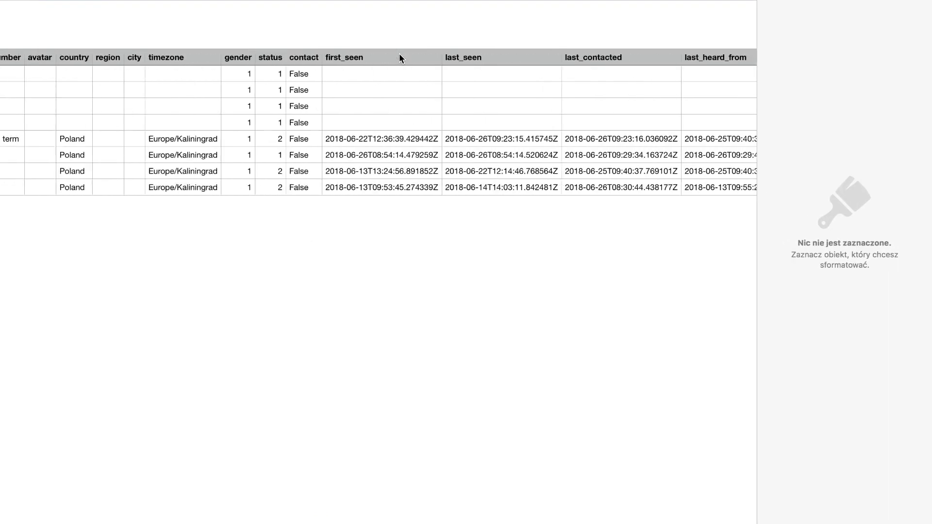
scroll(400, 55, "right", 15)
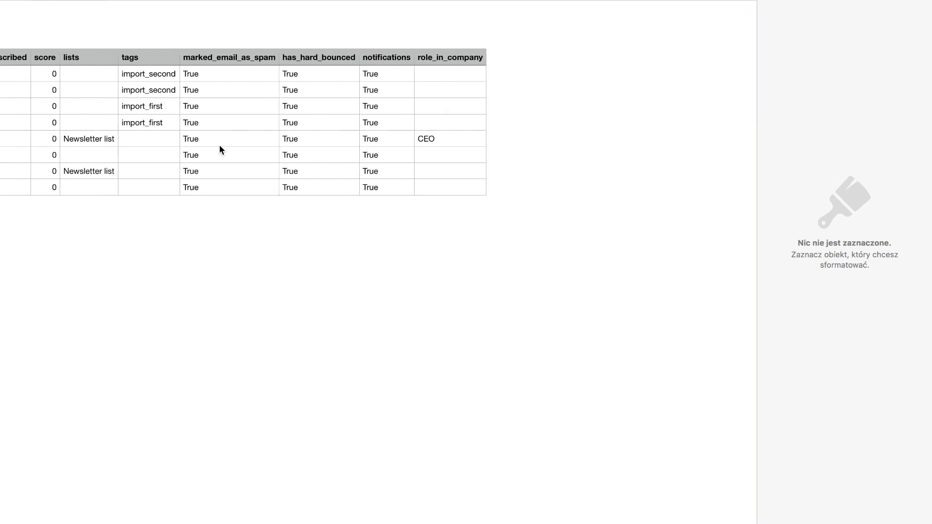
scroll(221, 146, "left", 20)
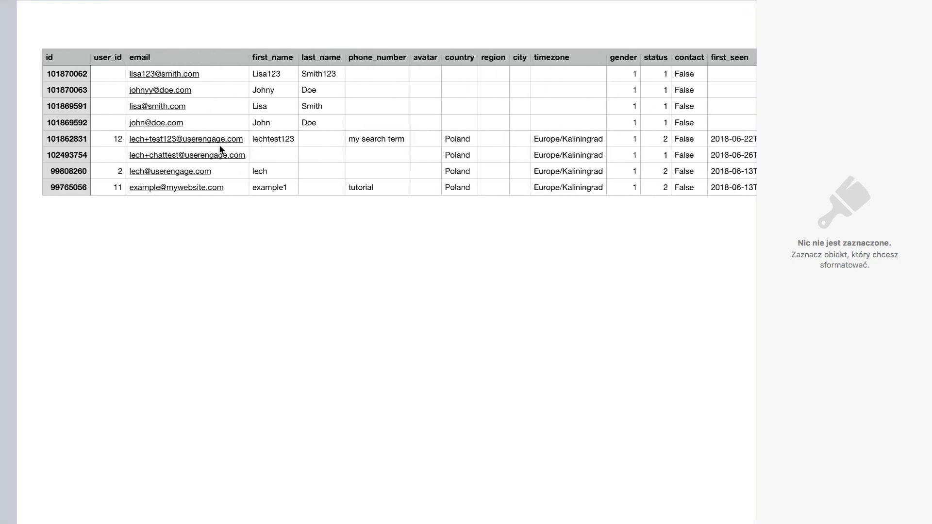